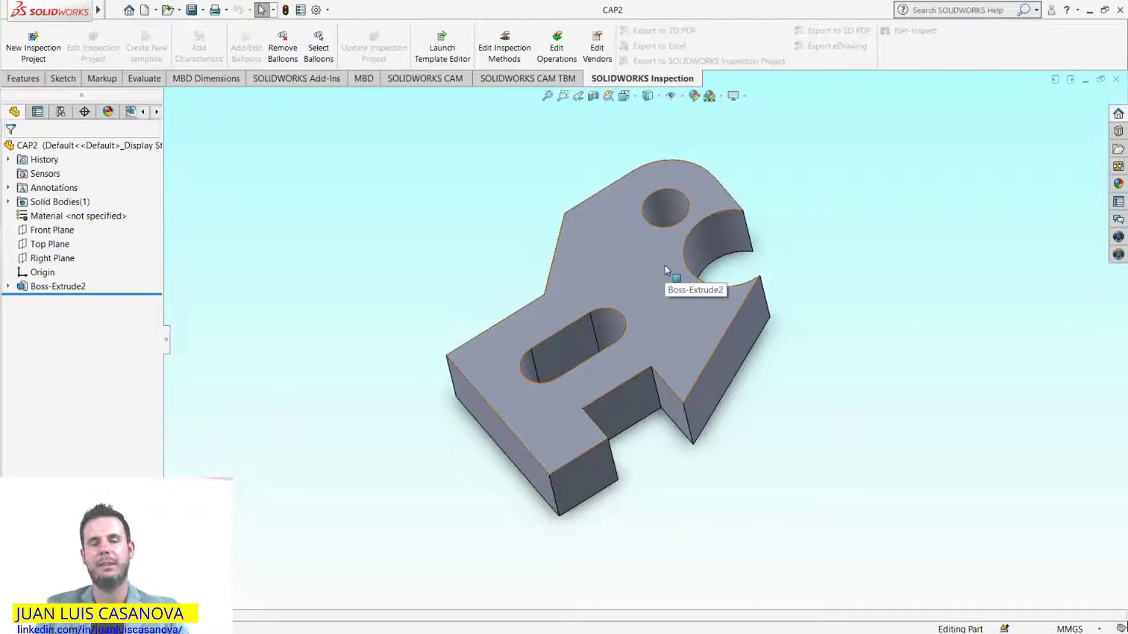
# Inspect the CAP2 part from several orientations, then make a drawing from it.
pyautogui.moveTo(575, 205); pyautogui.dragTo(822, 410, button='middle')
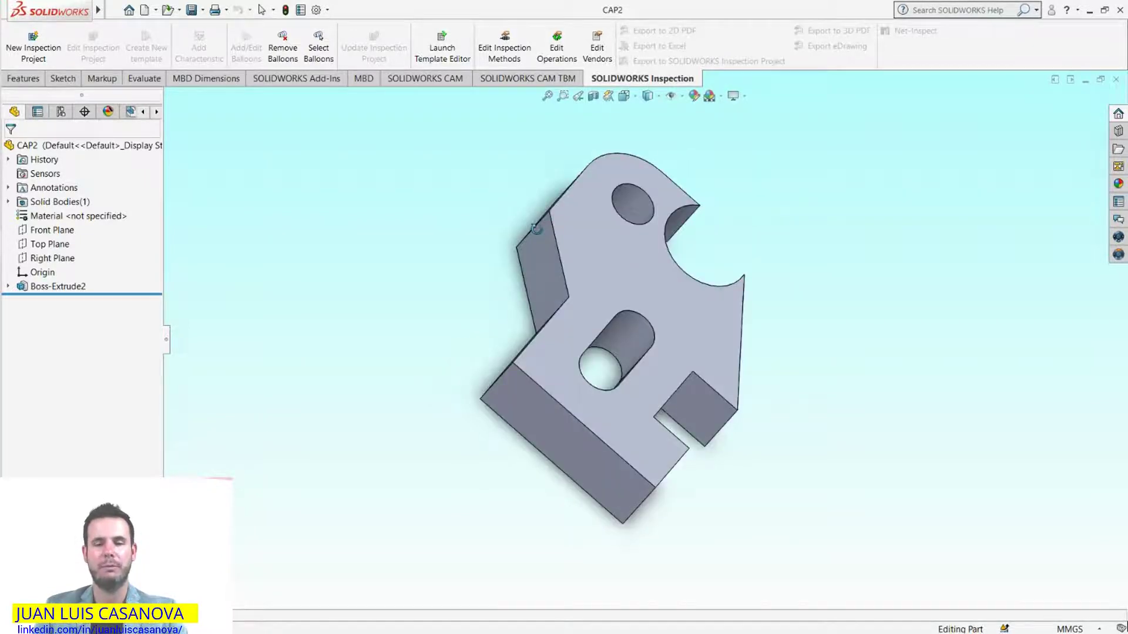
pyautogui.moveTo(787, 503)
pyautogui.mouseDown(button='middle')
pyautogui.moveTo(627, 251)
pyautogui.moveTo(604, 407)
pyautogui.mouseUp(button='middle')
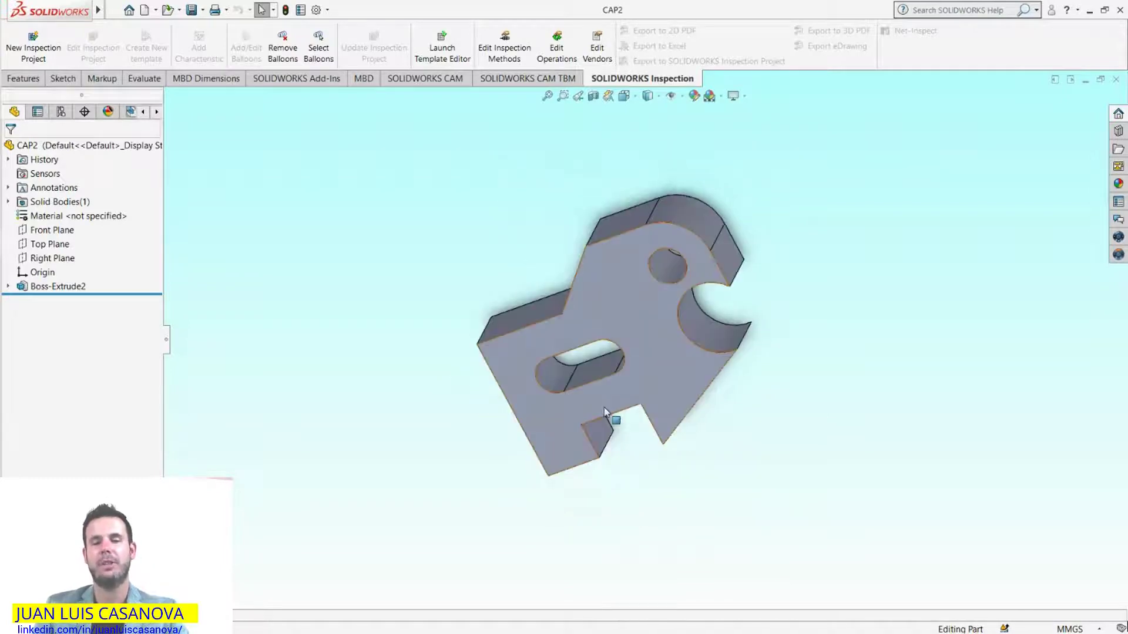
pyautogui.moveTo(542, 448)
pyautogui.mouseDown(button='middle')
pyautogui.moveTo(587, 320)
pyautogui.moveTo(786, 388)
pyautogui.moveTo(730, 458)
pyautogui.mouseUp(button='middle')
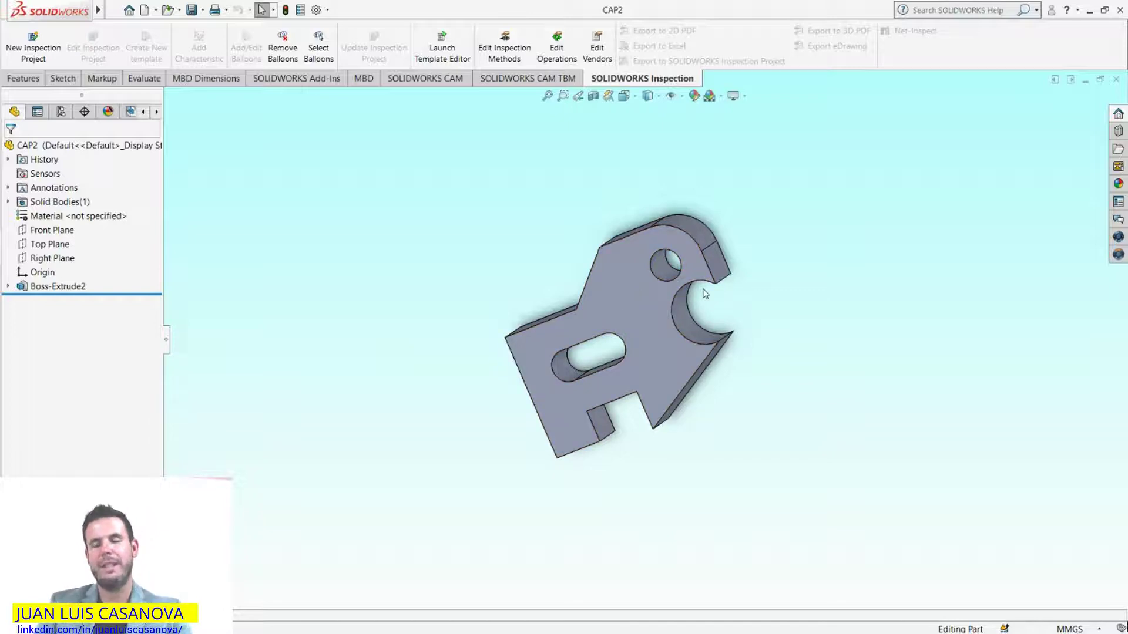
pyautogui.moveTo(600, 306); pyautogui.dragTo(626, 495, button='middle')
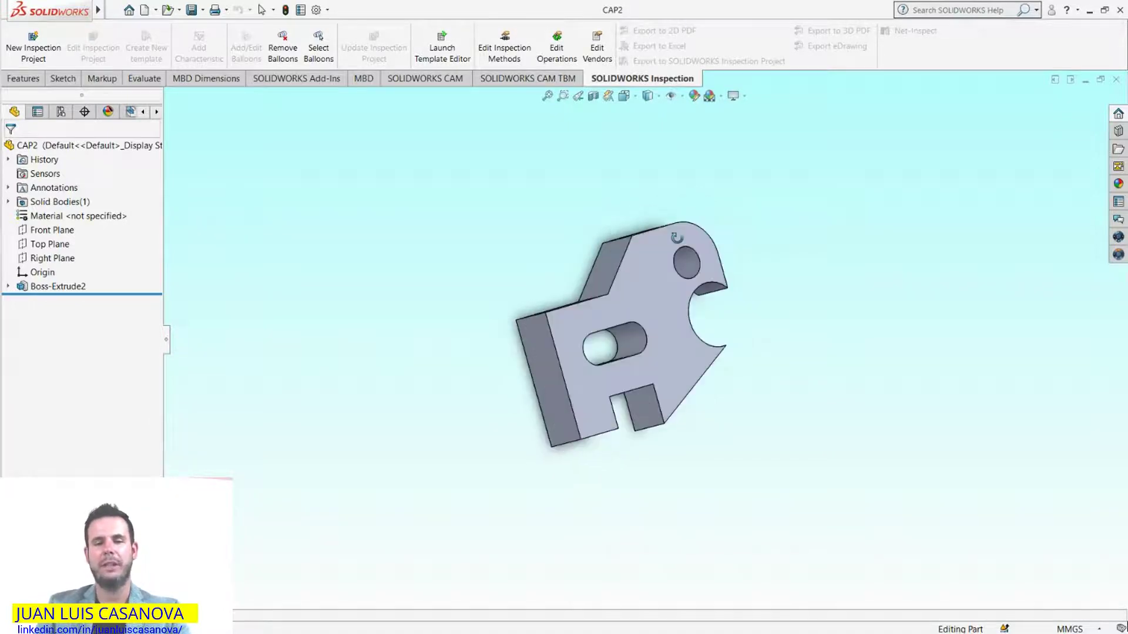
pyautogui.press('Escape')
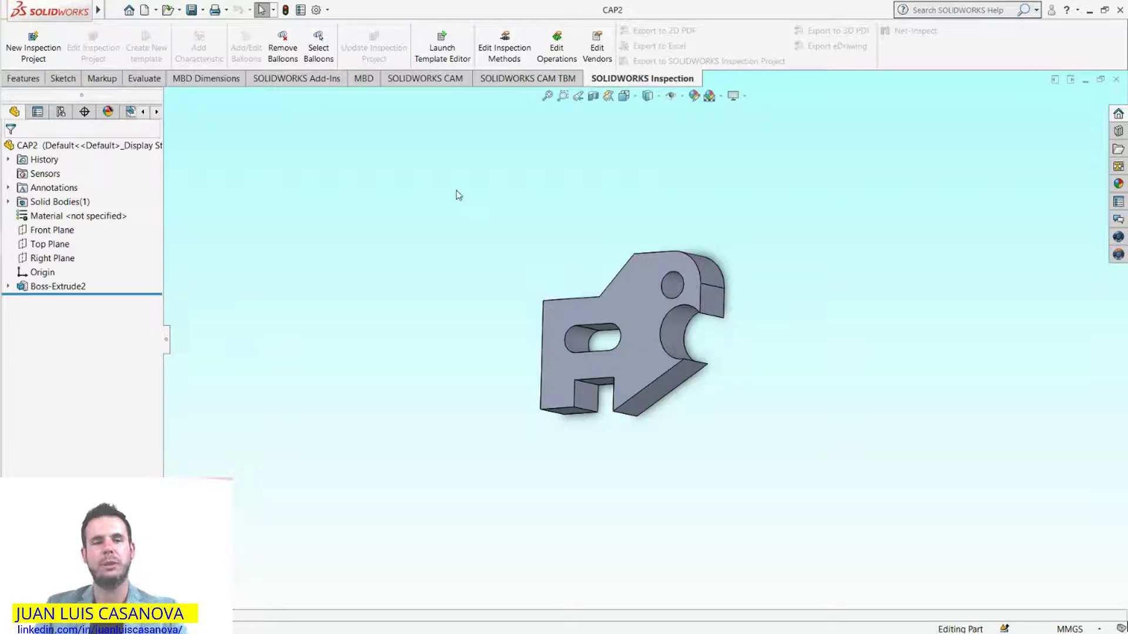
pyautogui.moveTo(524, 257); pyautogui.dragTo(554, 343, button='middle')
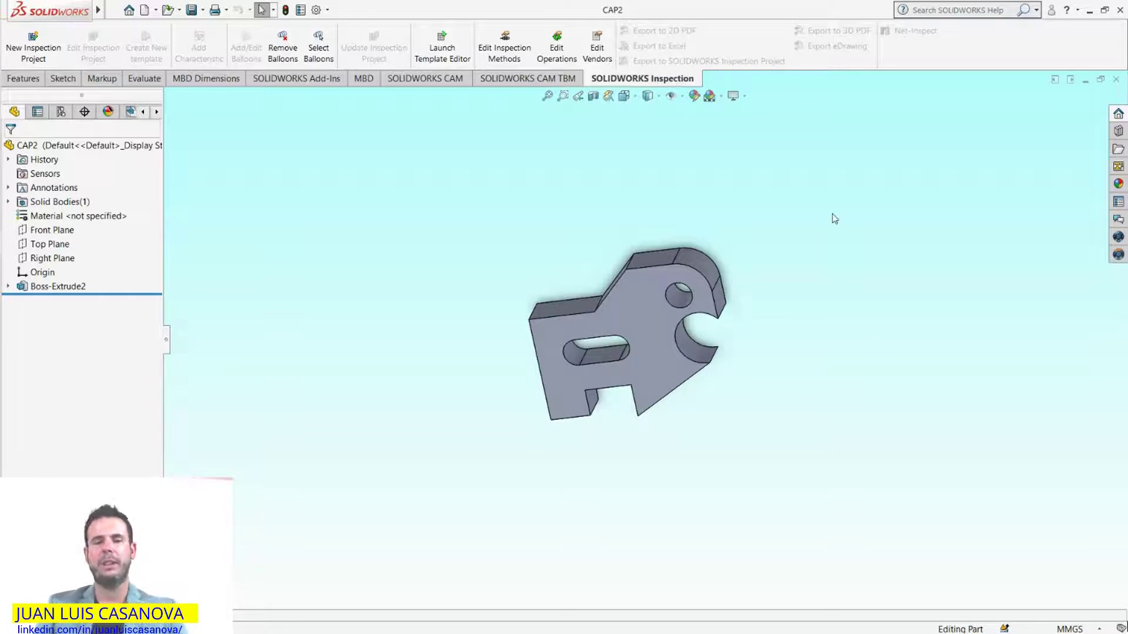
pyautogui.moveTo(565, 346); pyautogui.dragTo(642, 310, button='middle')
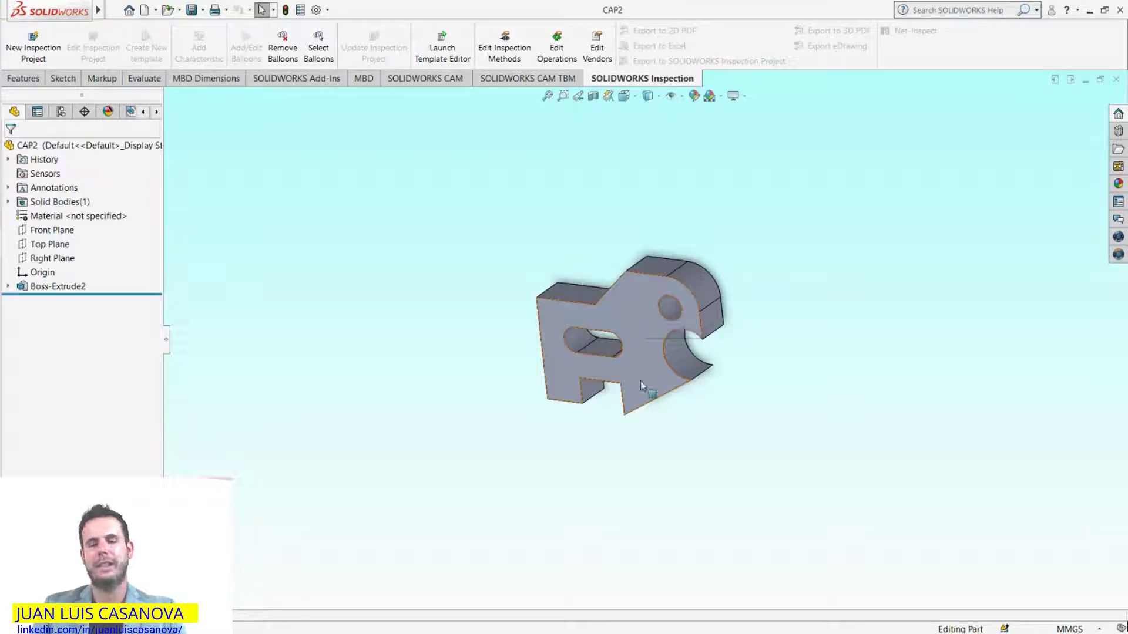
pyautogui.moveTo(641, 382); pyautogui.dragTo(705, 333, button='middle')
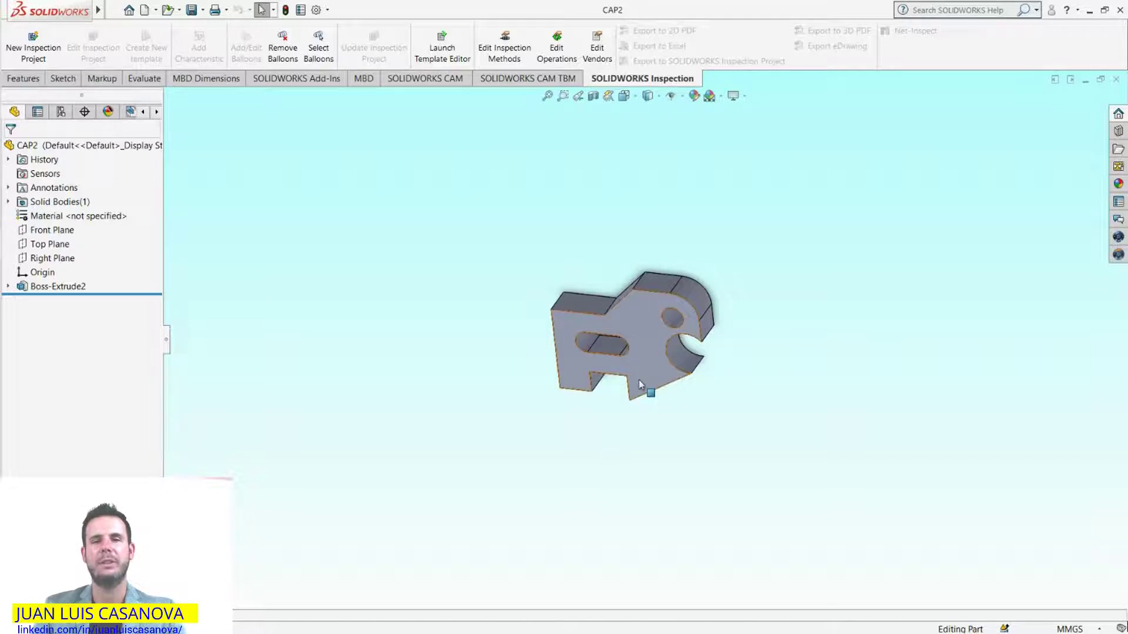
pyautogui.moveTo(147, 51)
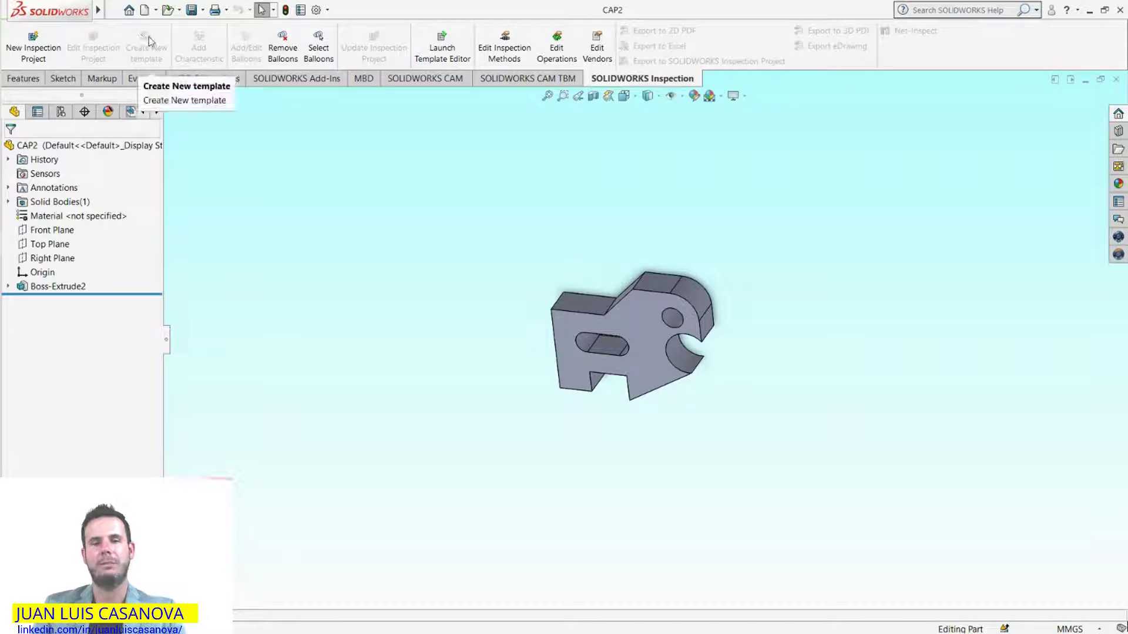
pyautogui.click(115, 10)
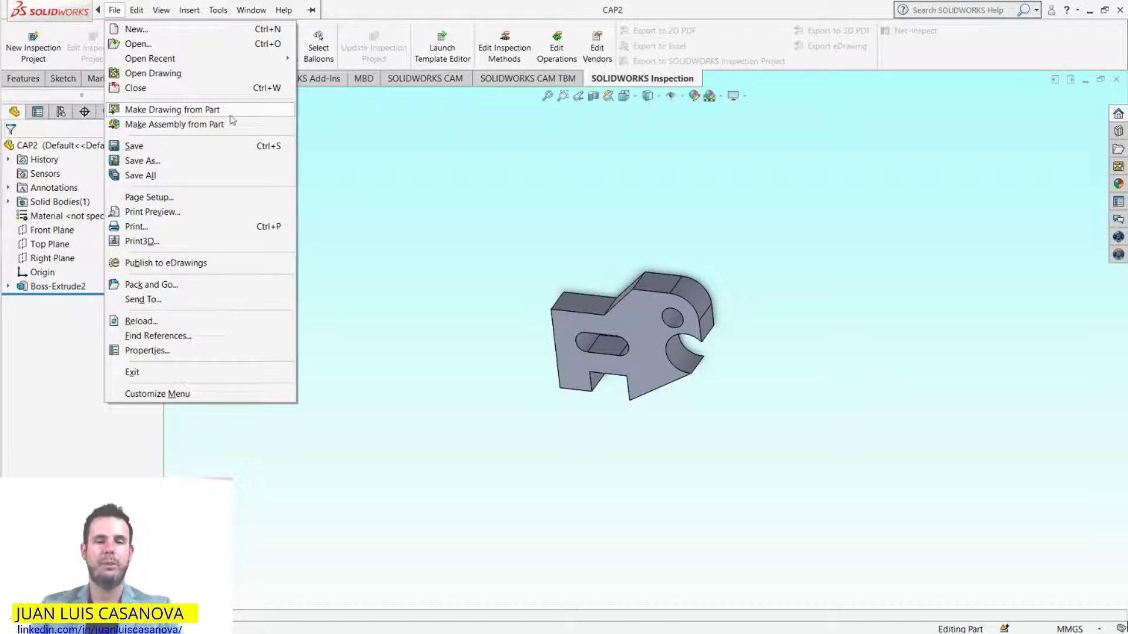
pyautogui.press('Escape')
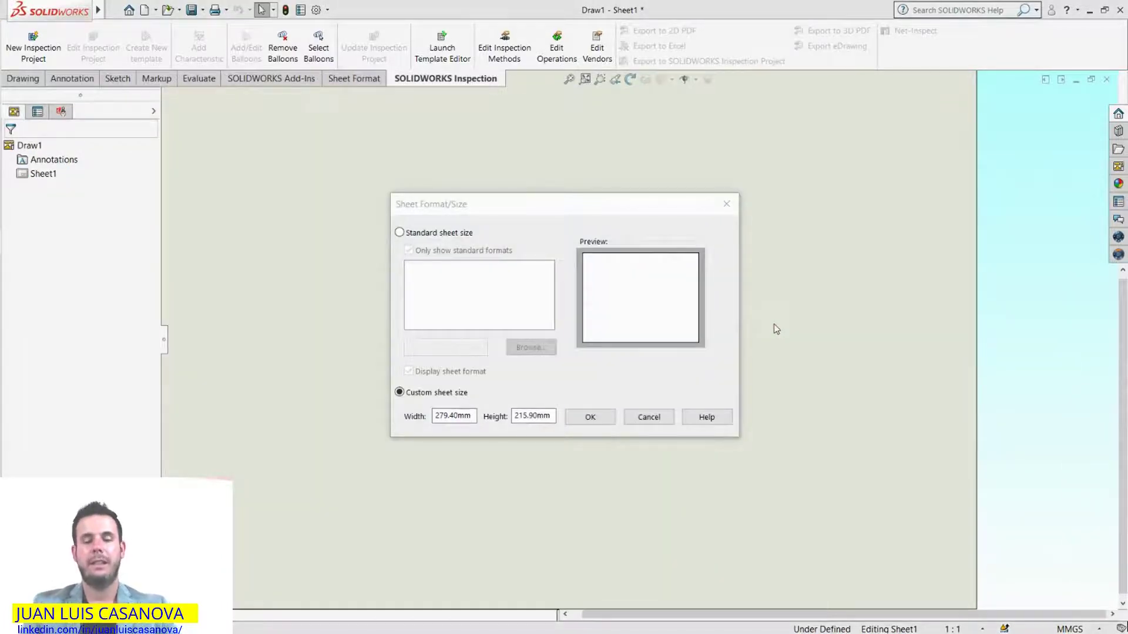
# Set a custom sheet size of 420 mm wide by 297 mm high.
pyautogui.click(456, 417)
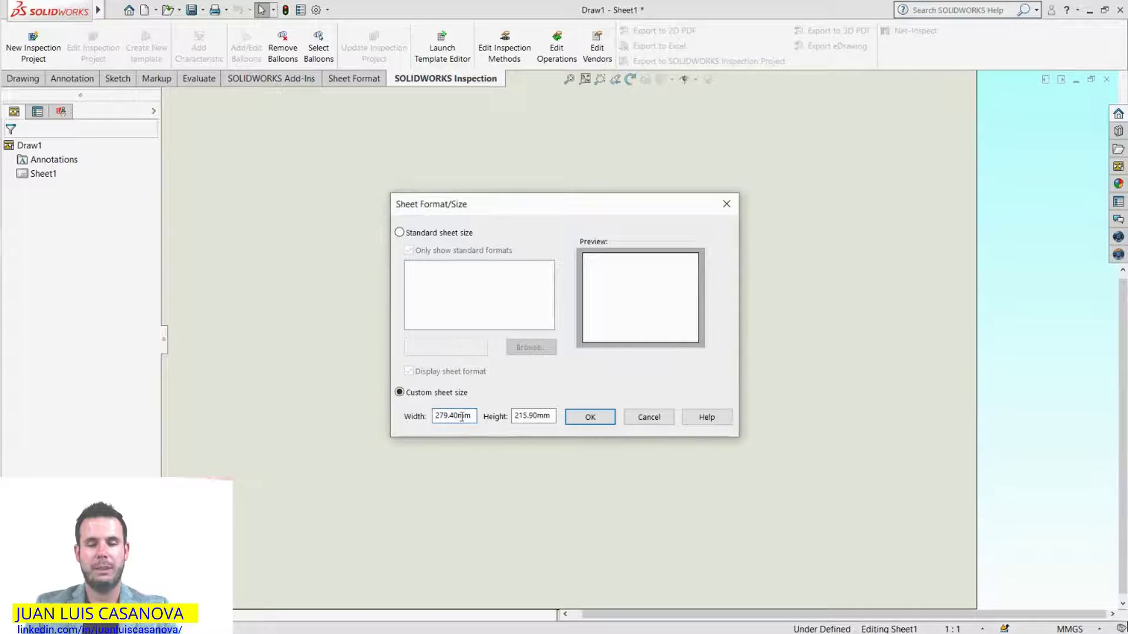
pyautogui.moveTo(460, 416); pyautogui.dragTo(432, 418)
pyautogui.write('42')
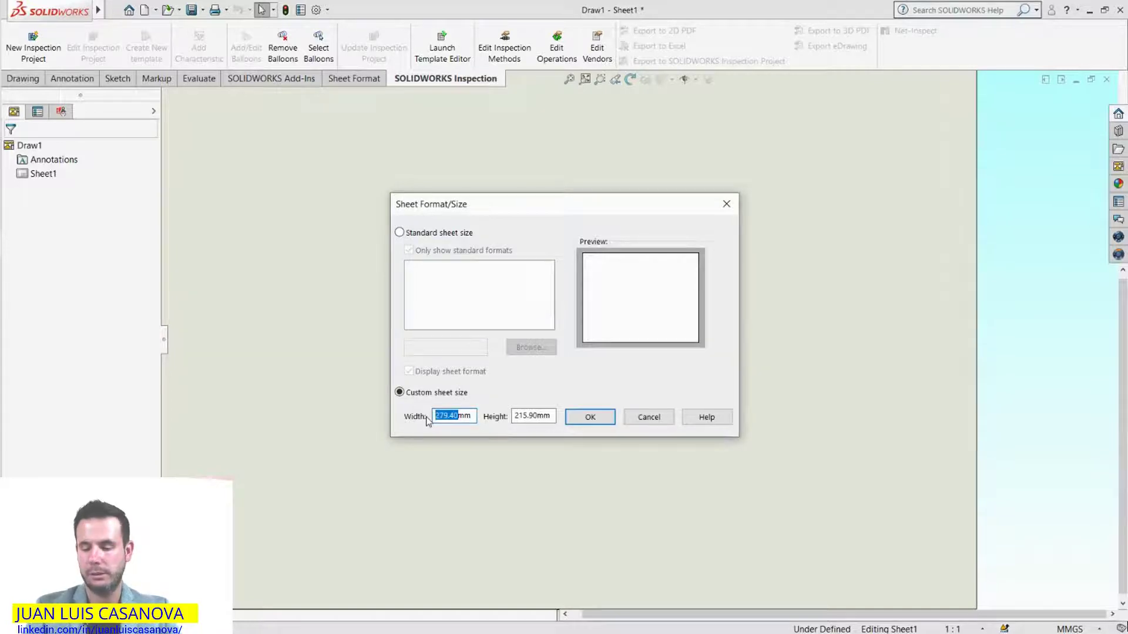
pyautogui.write('0')
pyautogui.click(525, 419)
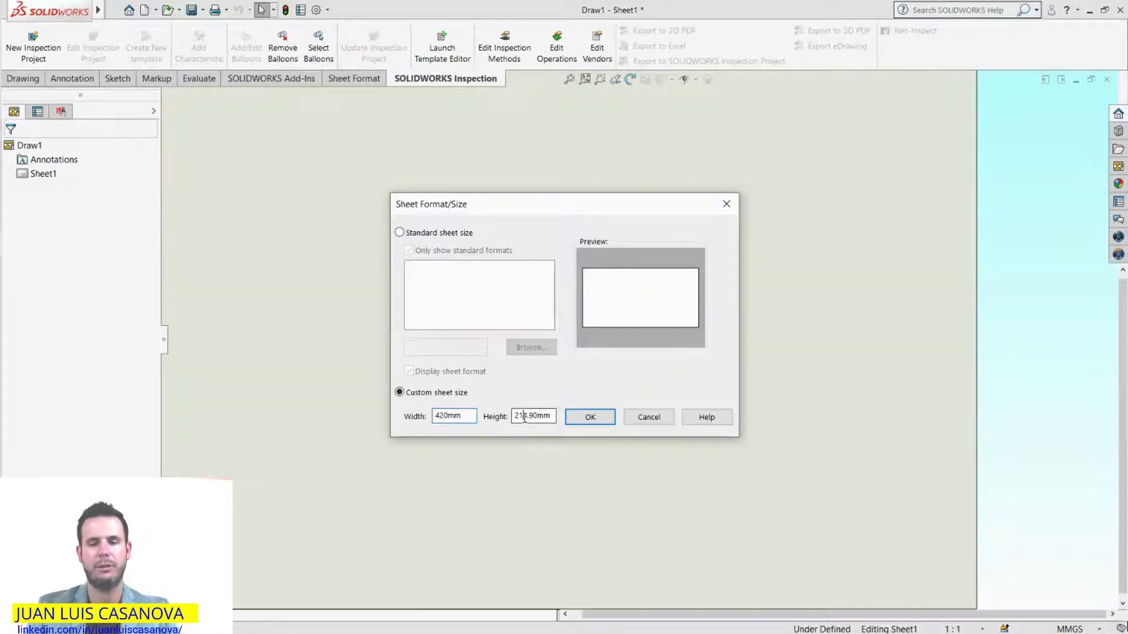
pyautogui.moveTo(538, 416); pyautogui.dragTo(487, 418)
pyautogui.write('297')
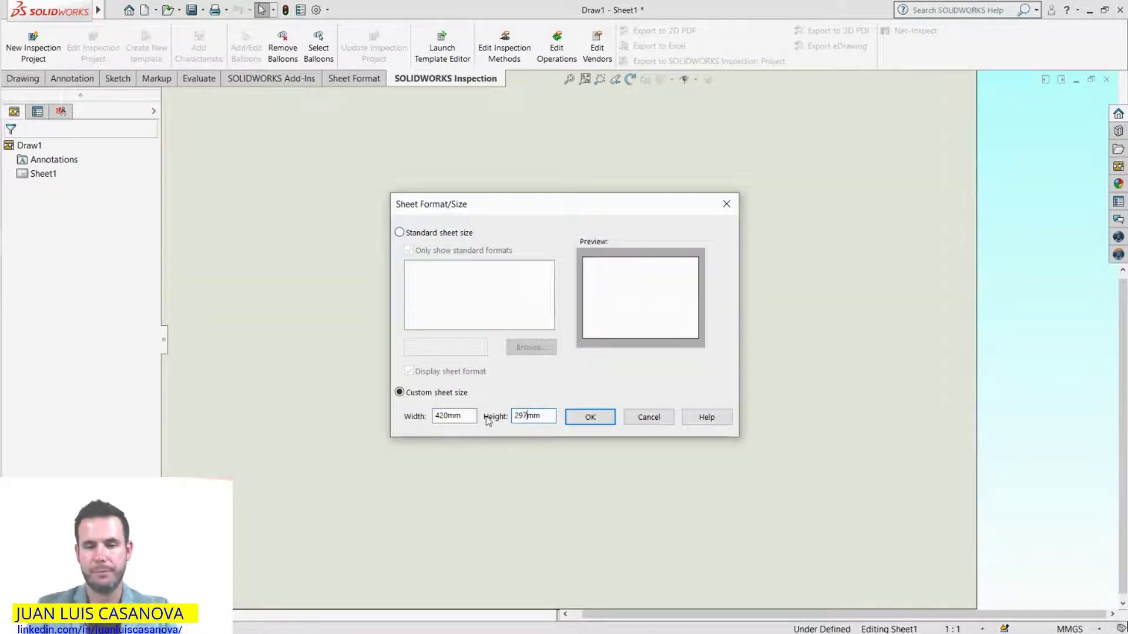
pyautogui.click(588, 418)
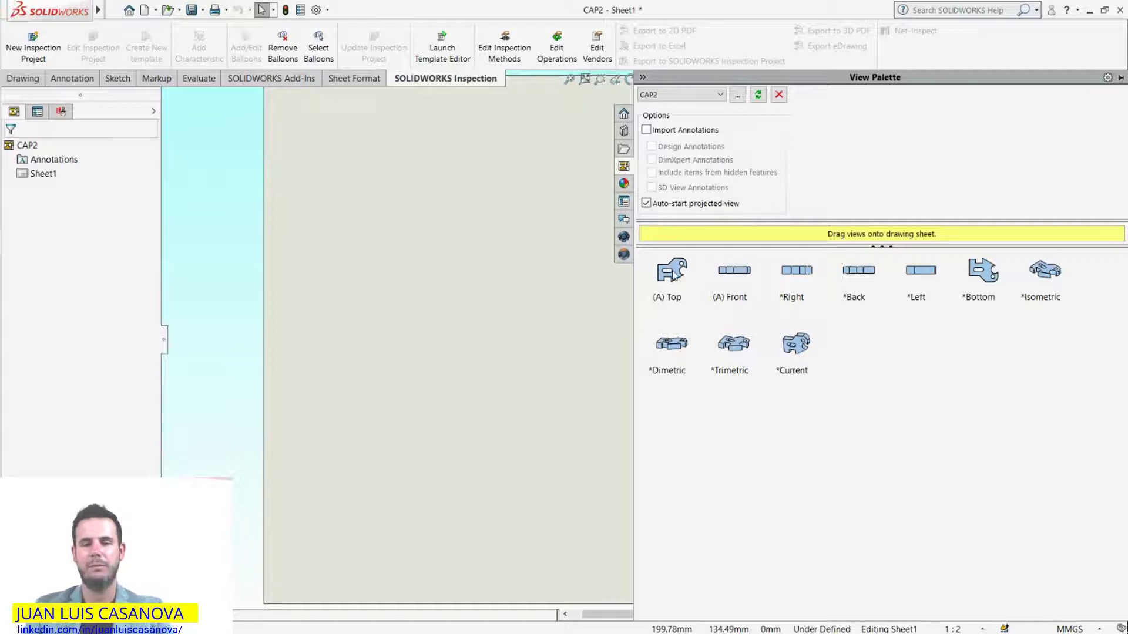
# Place CAP2's Top view at upper left, a side view right, and an isometric view below.
pyautogui.moveTo(674, 276); pyautogui.dragTo(435, 226)
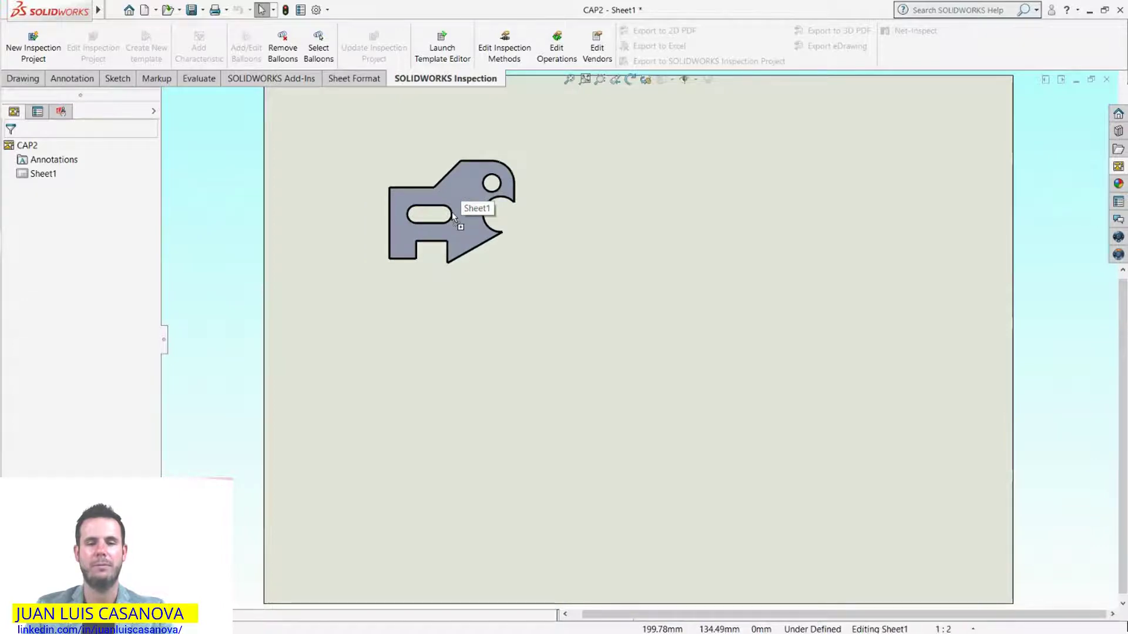
pyautogui.moveTo(432, 222); pyautogui.dragTo(452, 216)
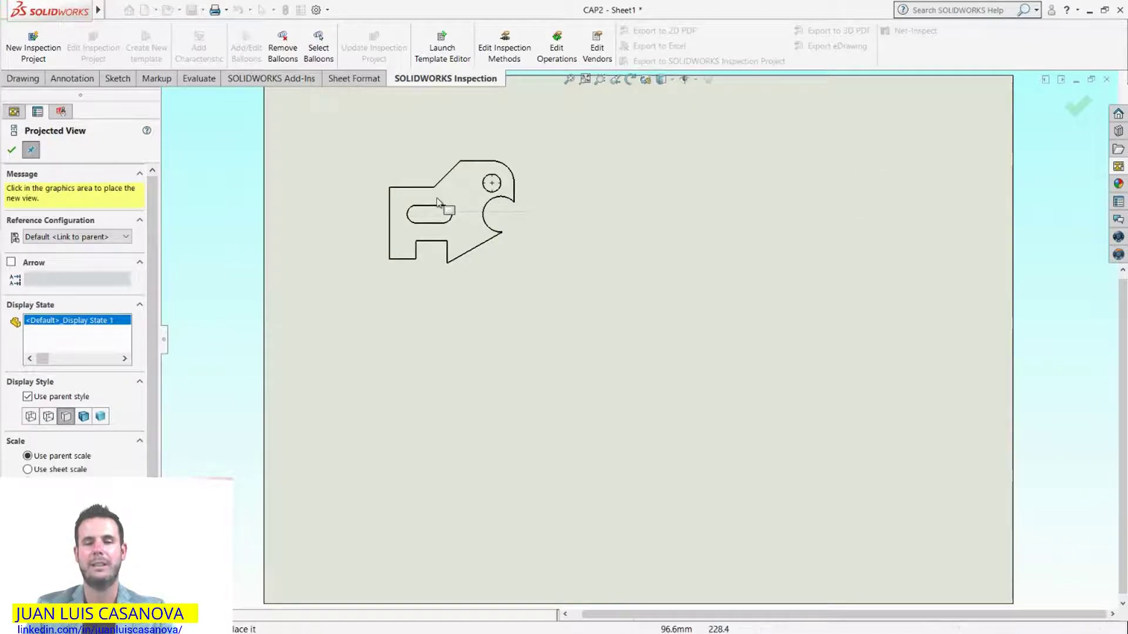
pyautogui.click(900, 213)
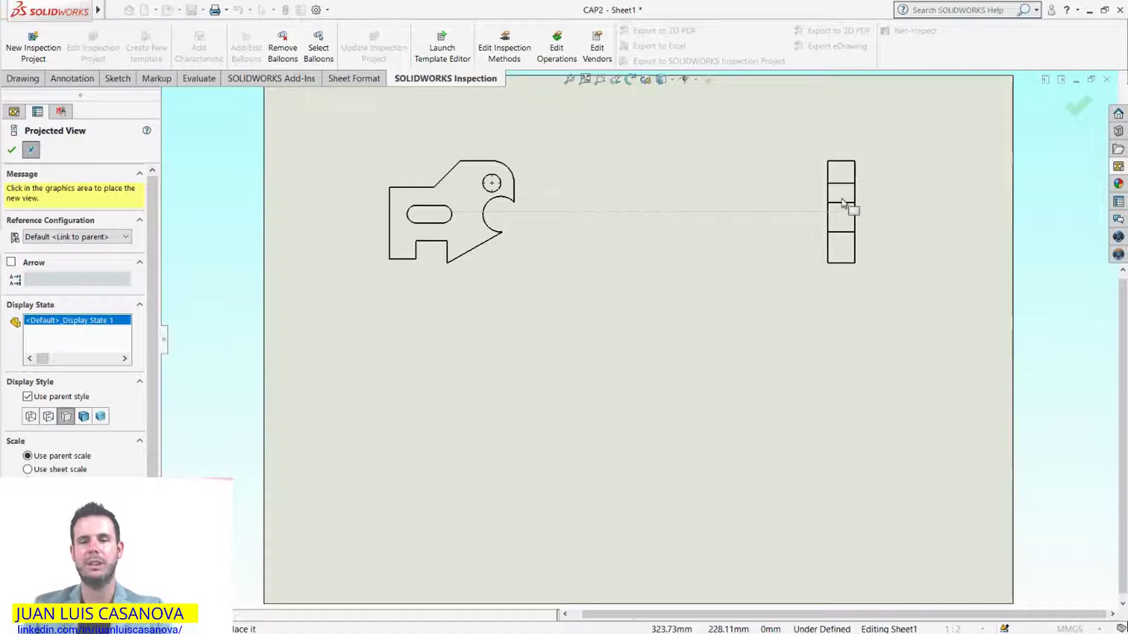
pyautogui.click(844, 204)
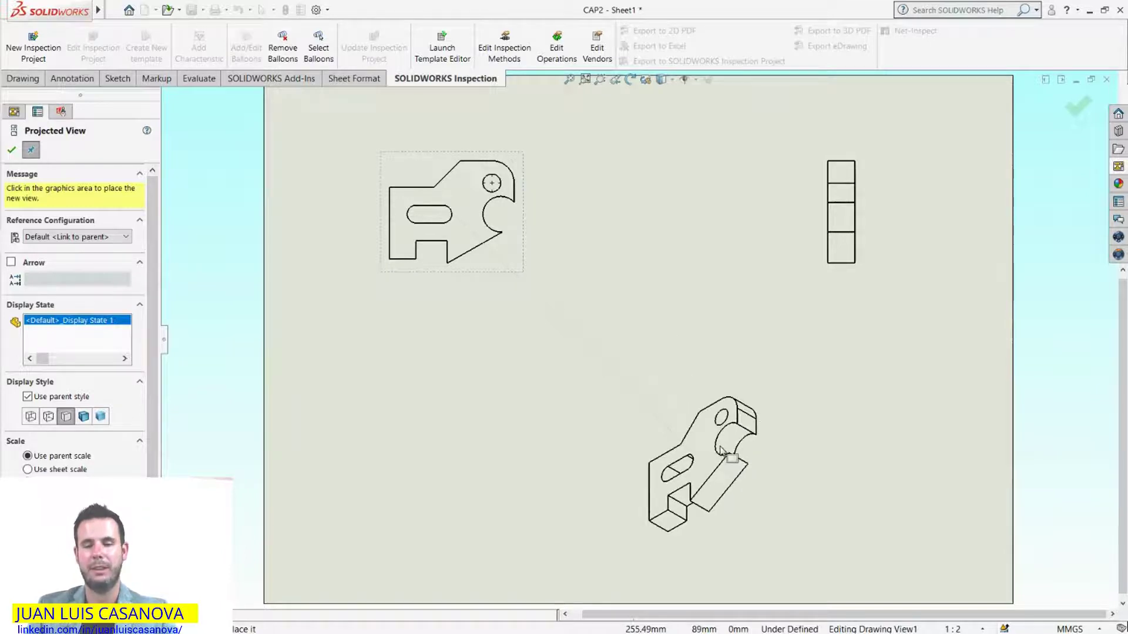
pyautogui.click(721, 448)
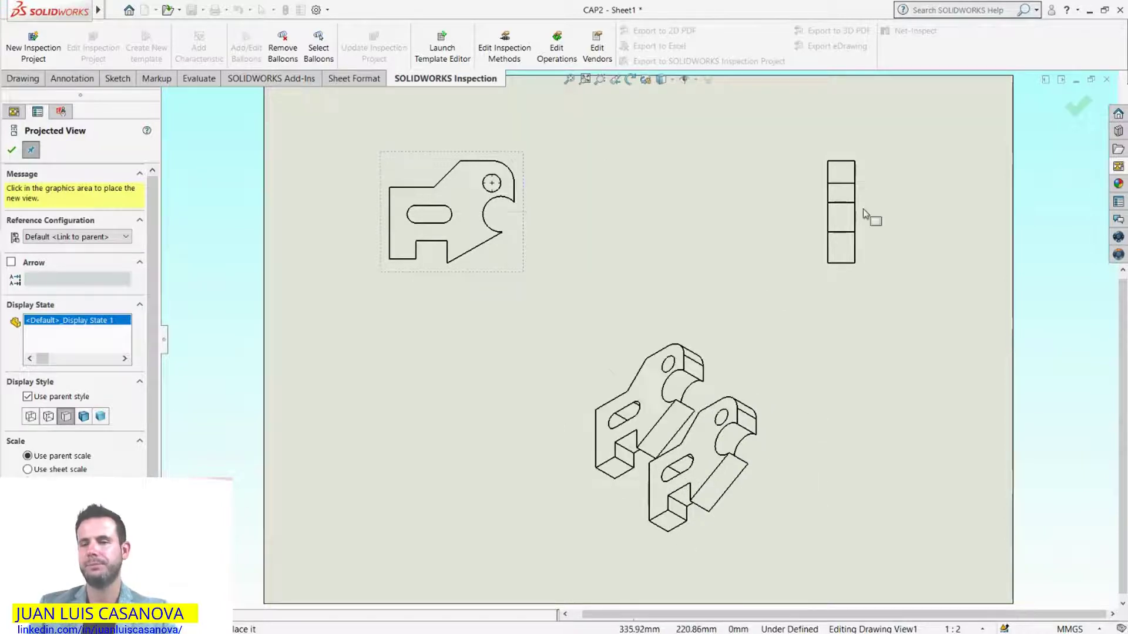
# Finish placing projected views, zoom out, and bring up Sheet1's context menu.
pyautogui.click(1079, 108)
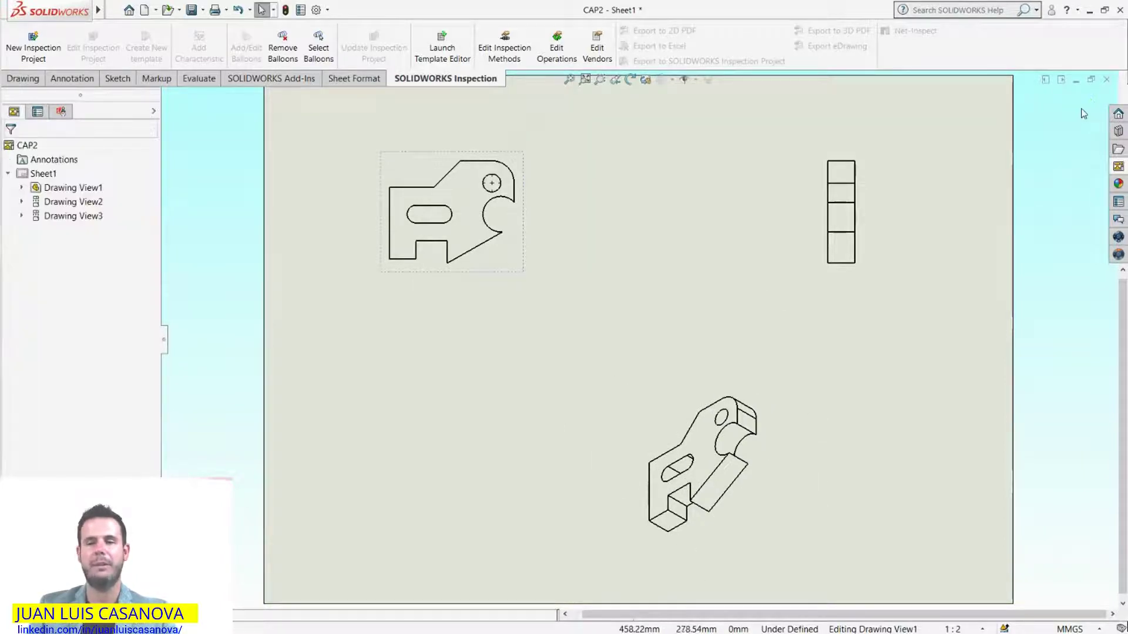
pyautogui.click(661, 341)
pyautogui.scroll(3, 660, 341)
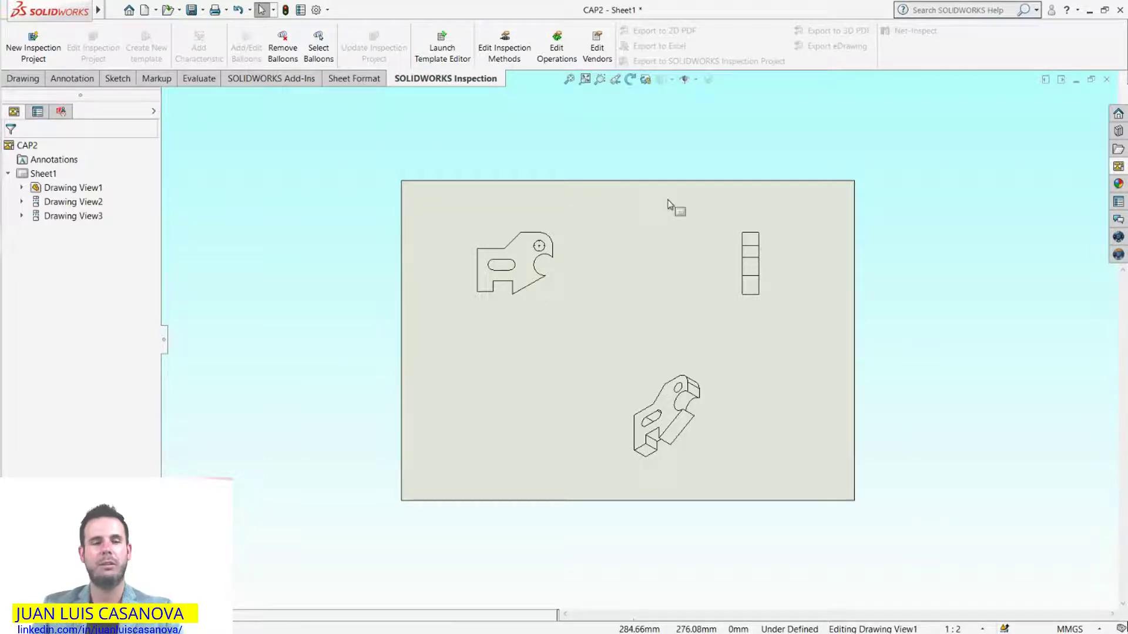
pyautogui.rightClick(29, 177)
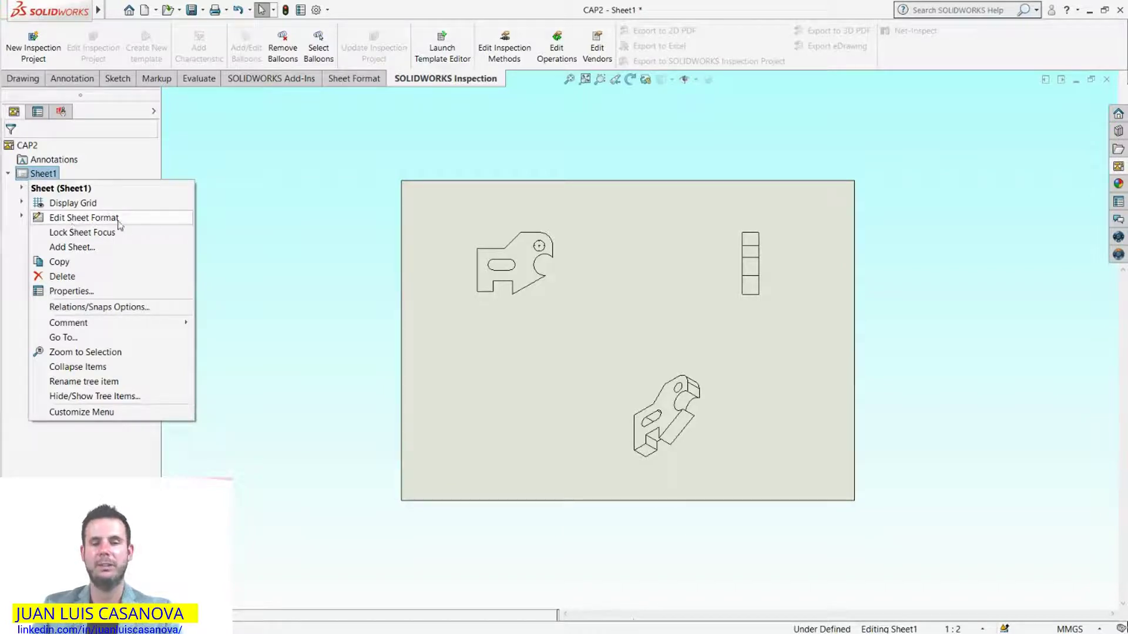
pyautogui.click(498, 423)
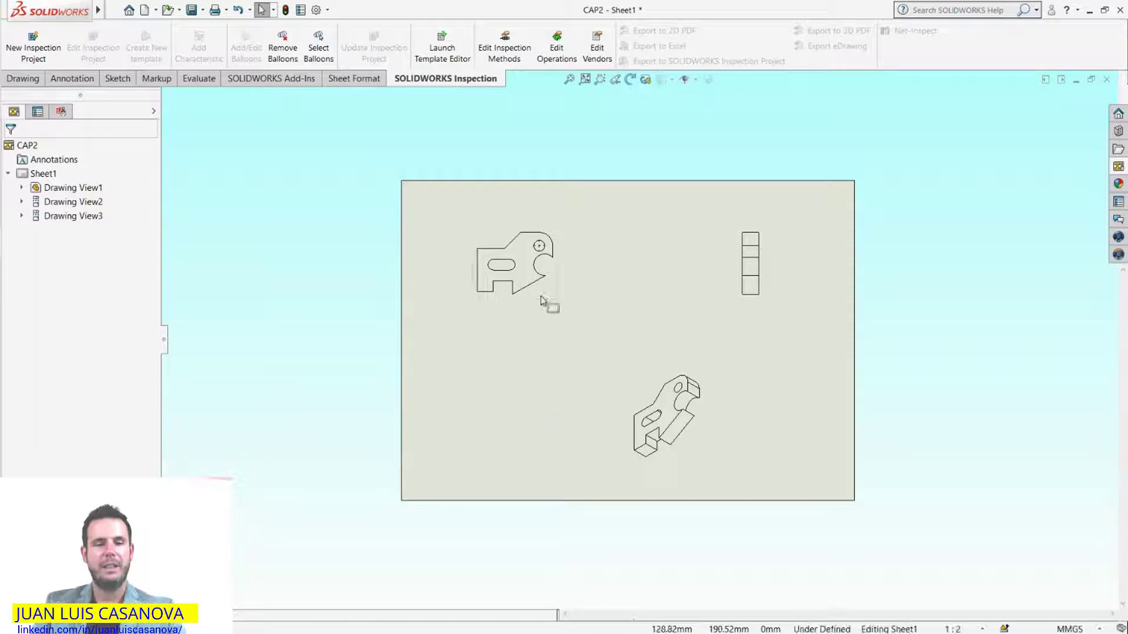
pyautogui.rightClick(43, 174)
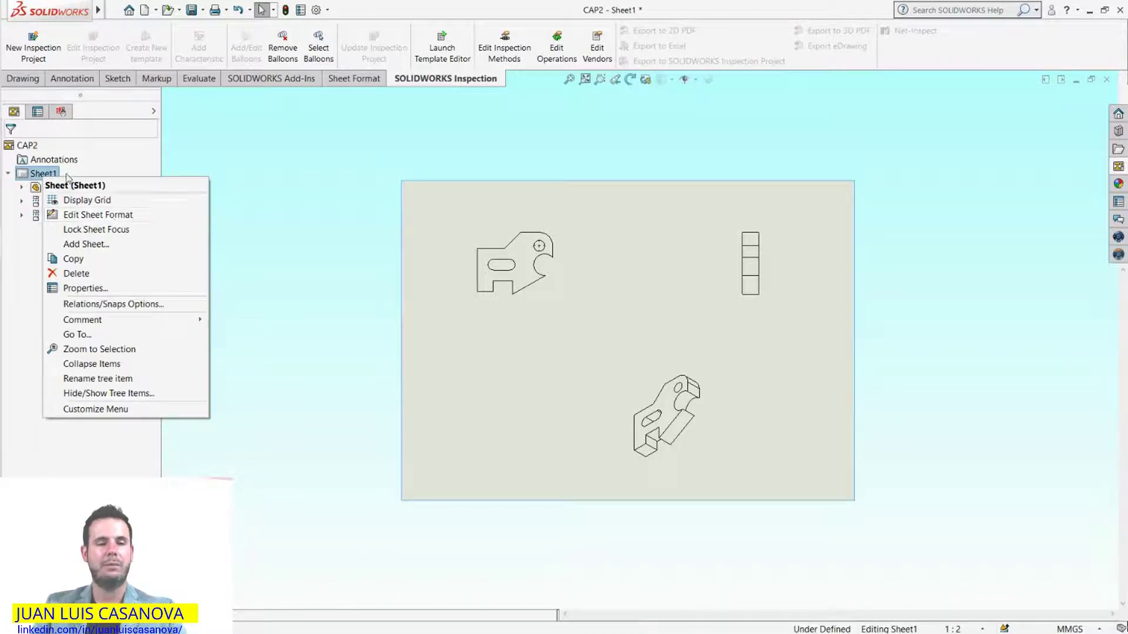
# Switch Sheet1 to sheet-format editing and show the sketching commands.
pyautogui.click(104, 215)
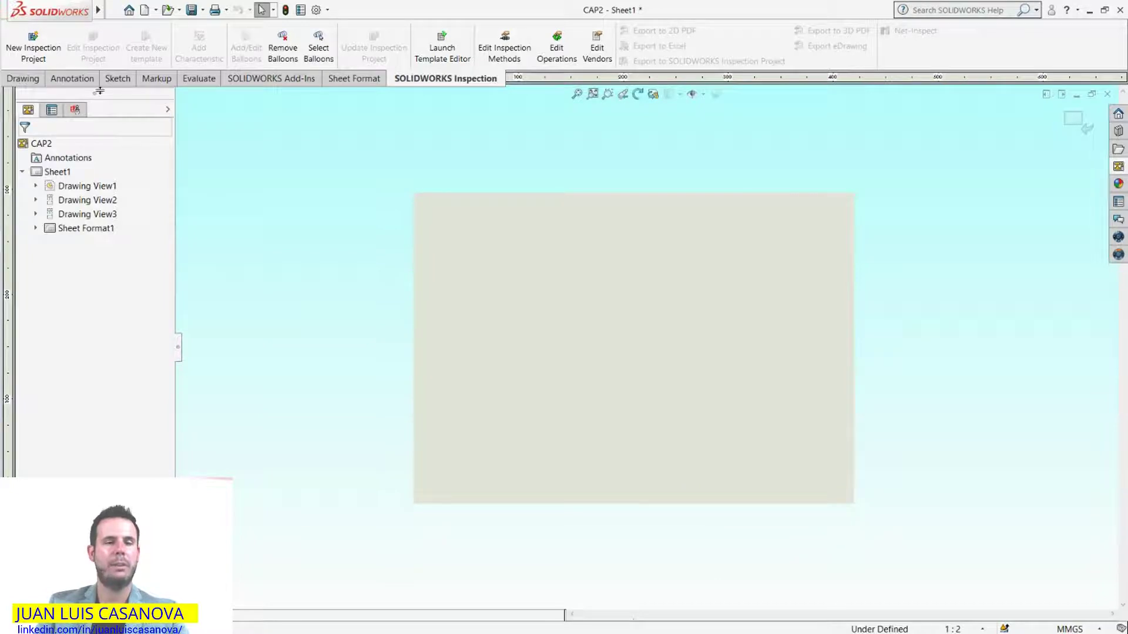
pyautogui.click(27, 80)
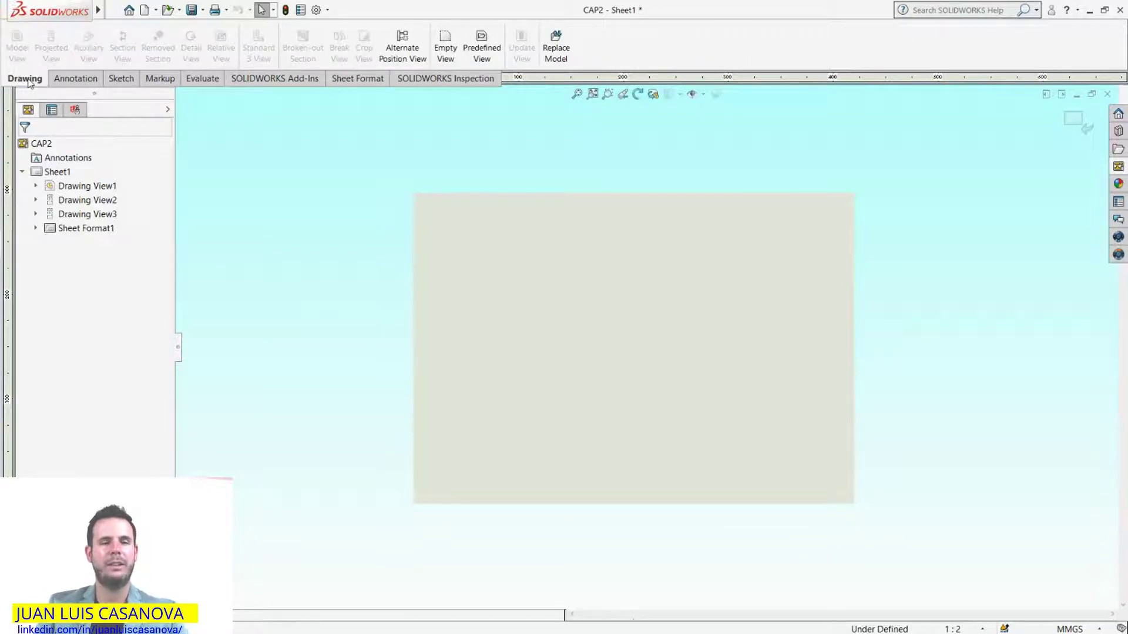
pyautogui.click(75, 78)
pyautogui.click(121, 78)
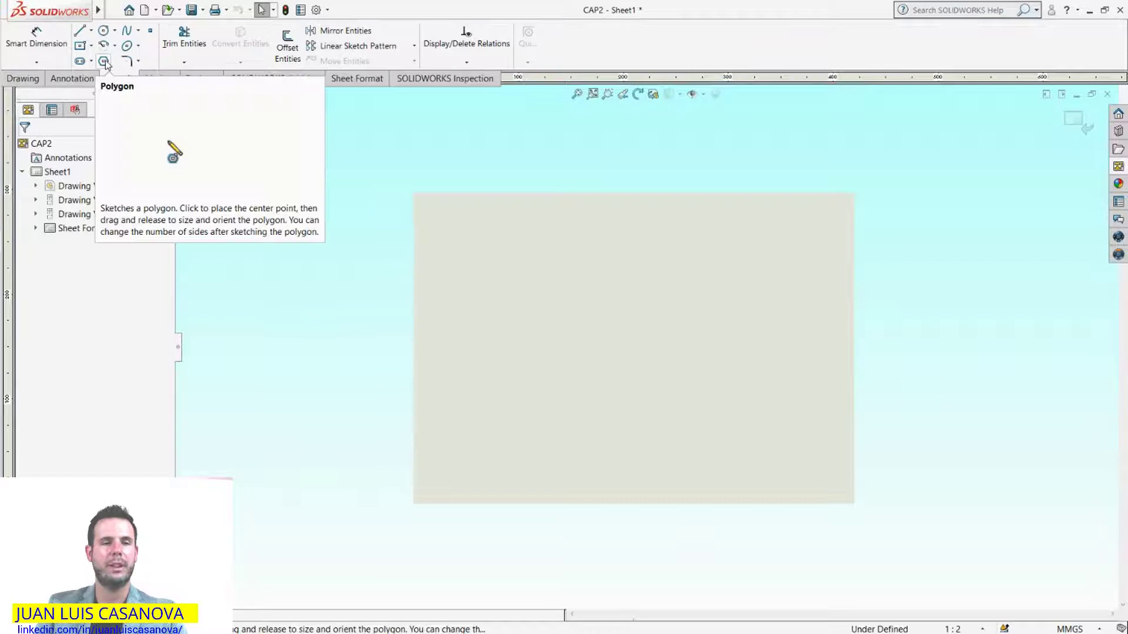
# Sketch a centre rectangle and move it into the sheet's bottom-right corner.
pyautogui.click(83, 47)
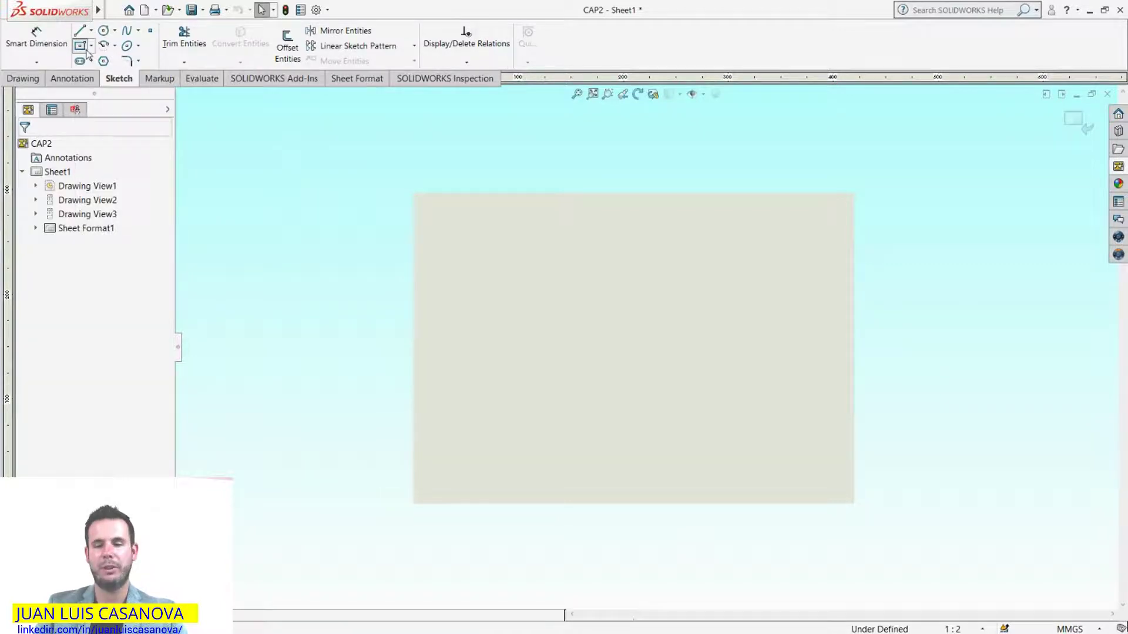
pyautogui.click(759, 457)
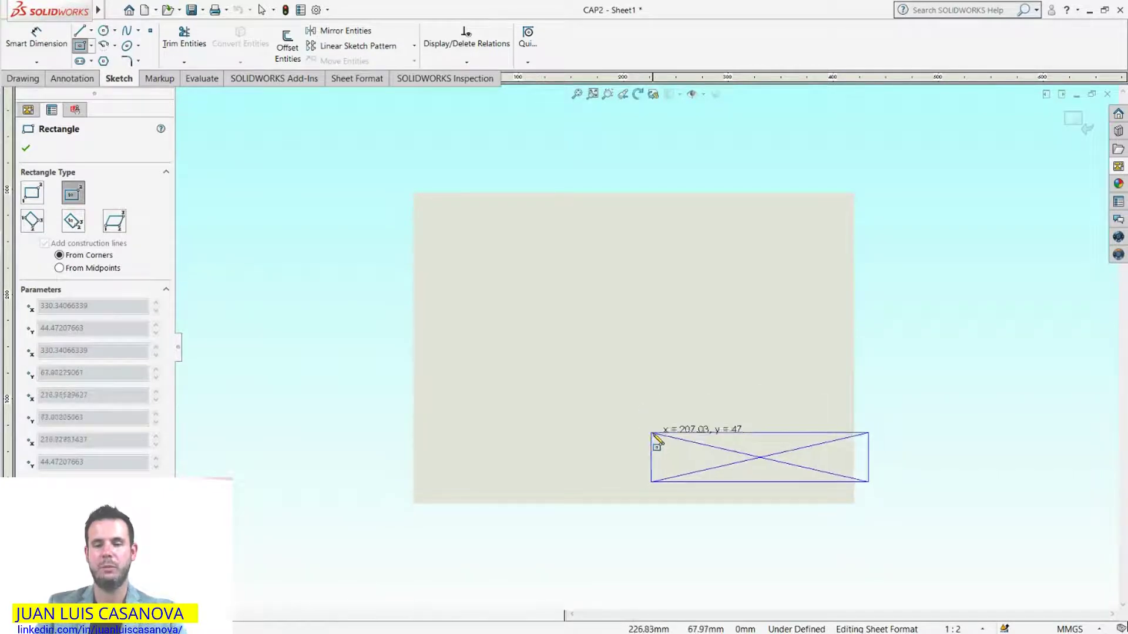
pyautogui.click(653, 434)
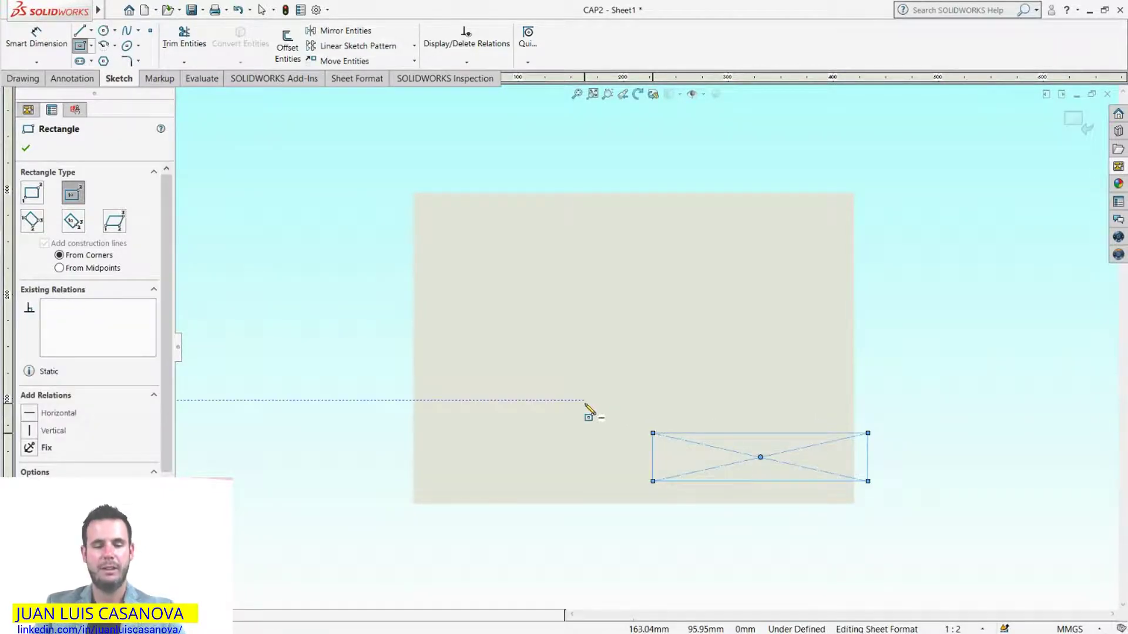
pyautogui.press('Escape')
pyautogui.moveTo(760, 457)
pyautogui.mouseDown()
pyautogui.moveTo(734, 470)
pyautogui.moveTo(746, 482)
pyautogui.mouseUp()
pyautogui.click(939, 388)
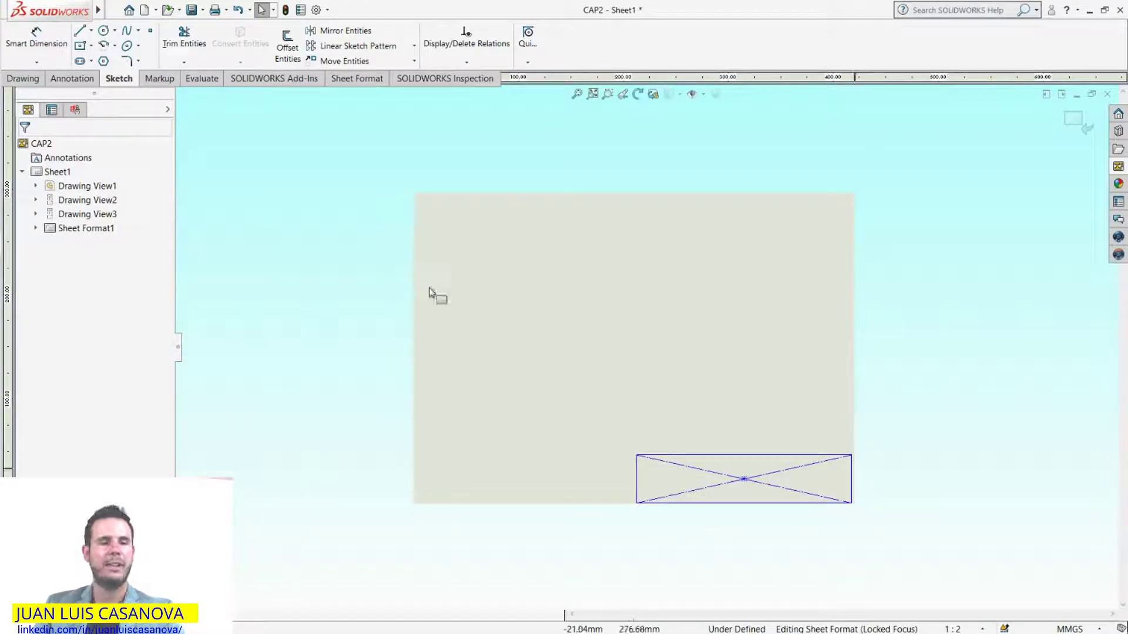
# Return to editing Sheet1 and move the isometric view up above the rectangle.
pyautogui.rightClick(55, 173)
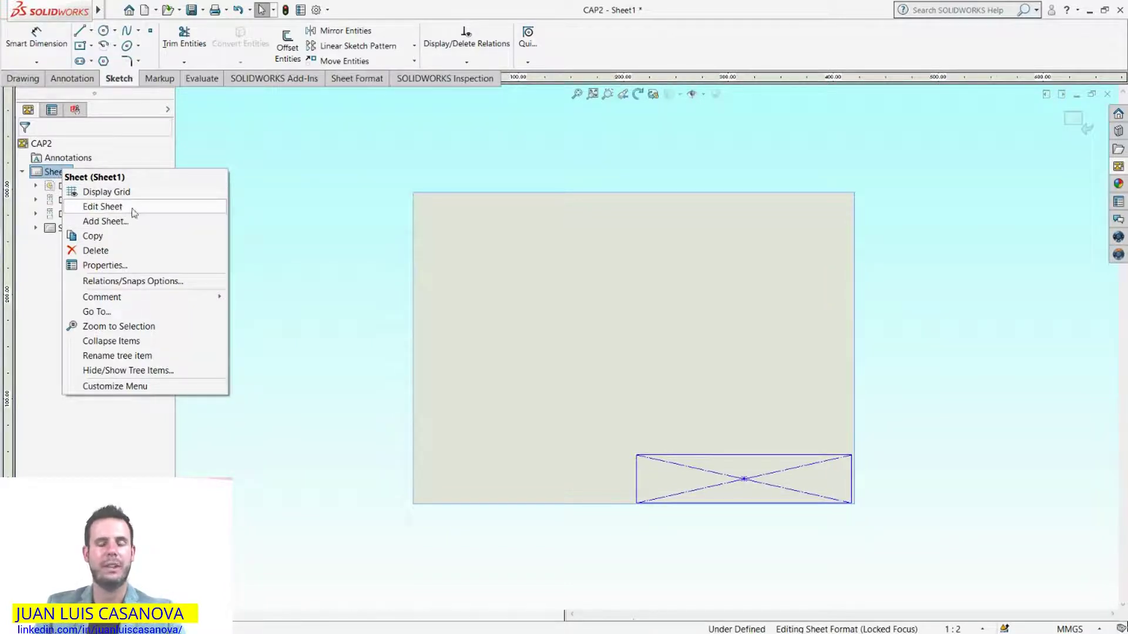
pyautogui.click(134, 213)
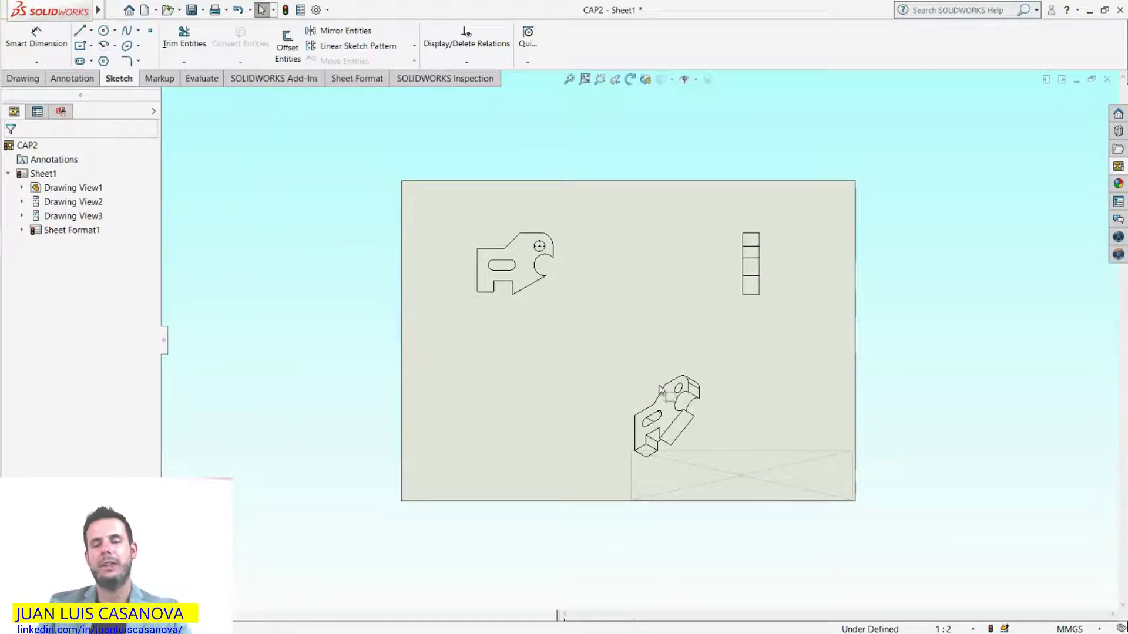
pyautogui.moveTo(660, 390); pyautogui.dragTo(658, 343)
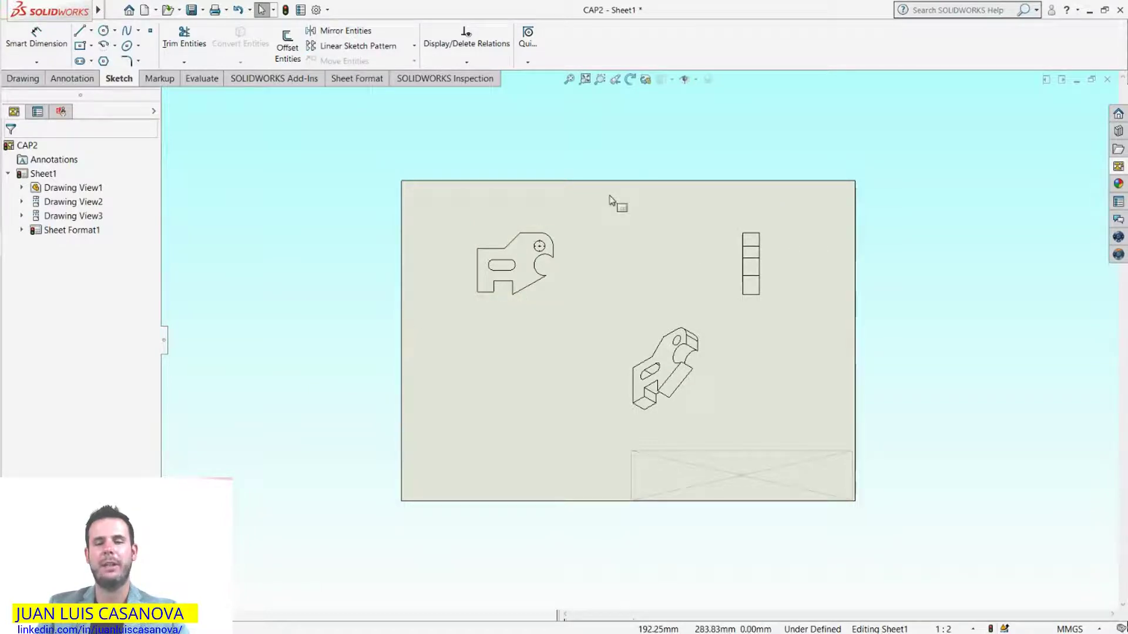
pyautogui.rightClick(47, 179)
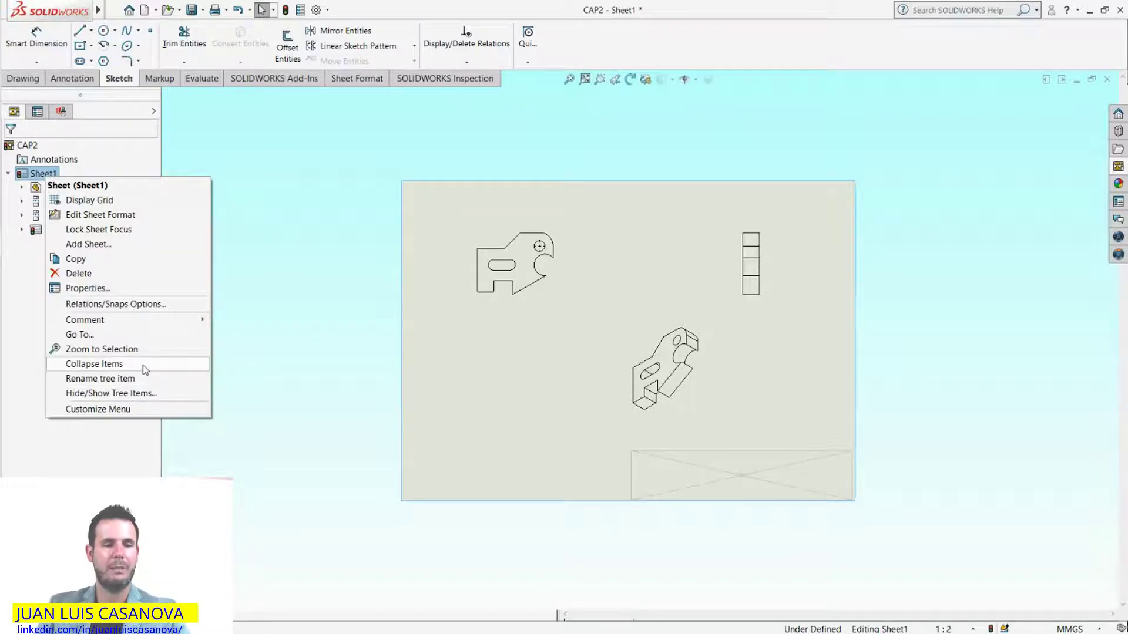
# Change Sheet1's scale from 1:2 to 1:1 in Sheet Properties and apply it.
pyautogui.click(88, 288)
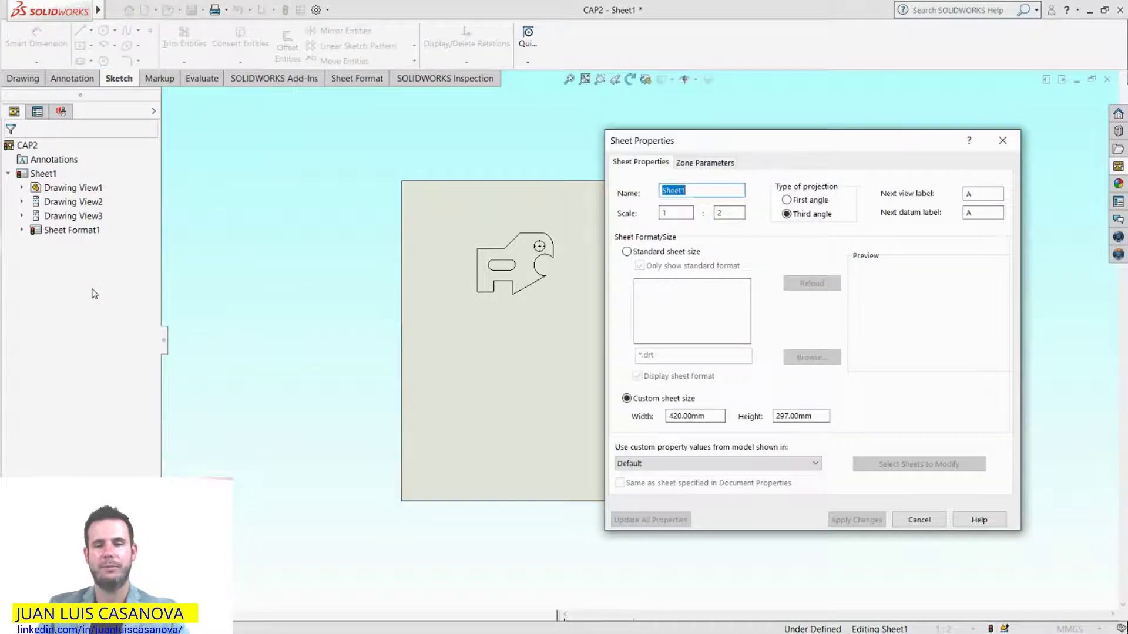
pyautogui.moveTo(890, 151); pyautogui.dragTo(568, 161)
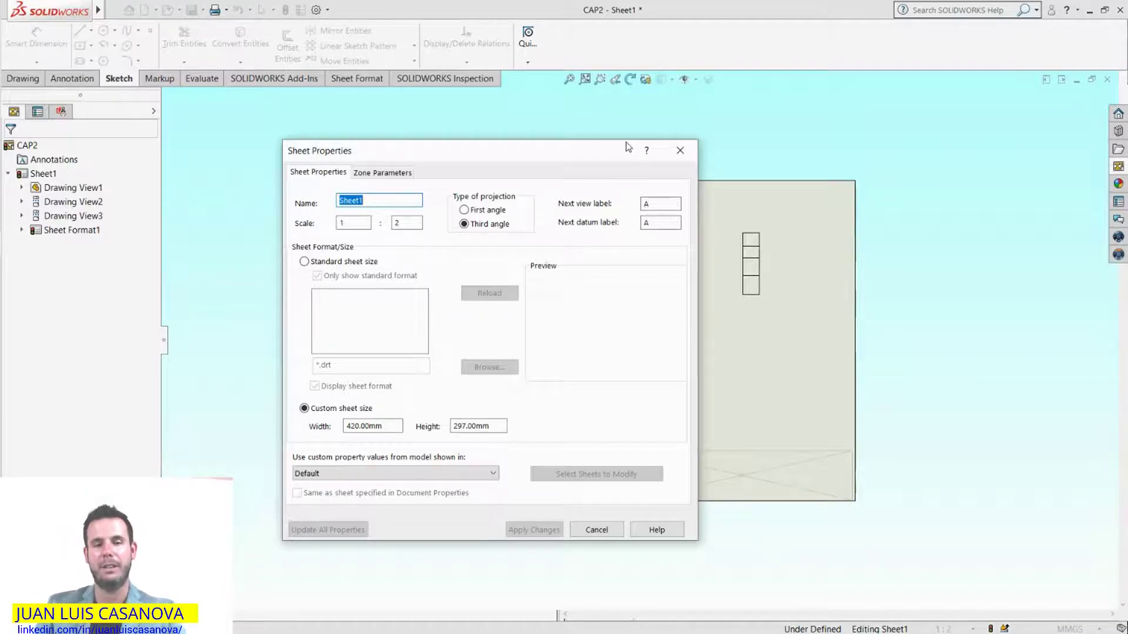
pyautogui.moveTo(441, 156); pyautogui.dragTo(366, 165)
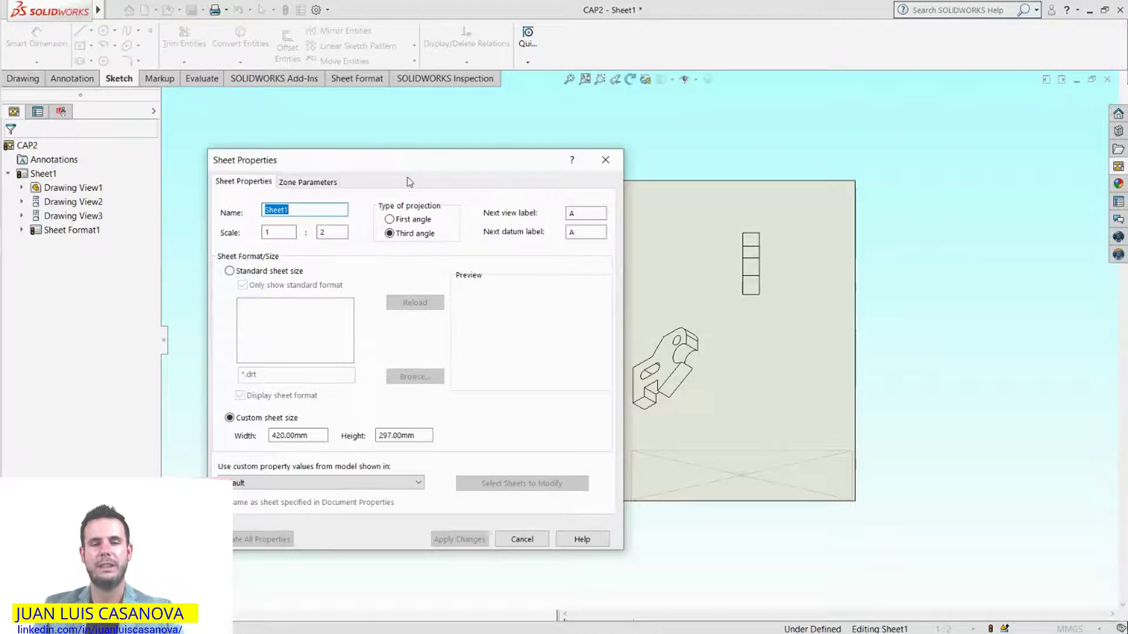
pyautogui.moveTo(431, 173); pyautogui.dragTo(244, 170)
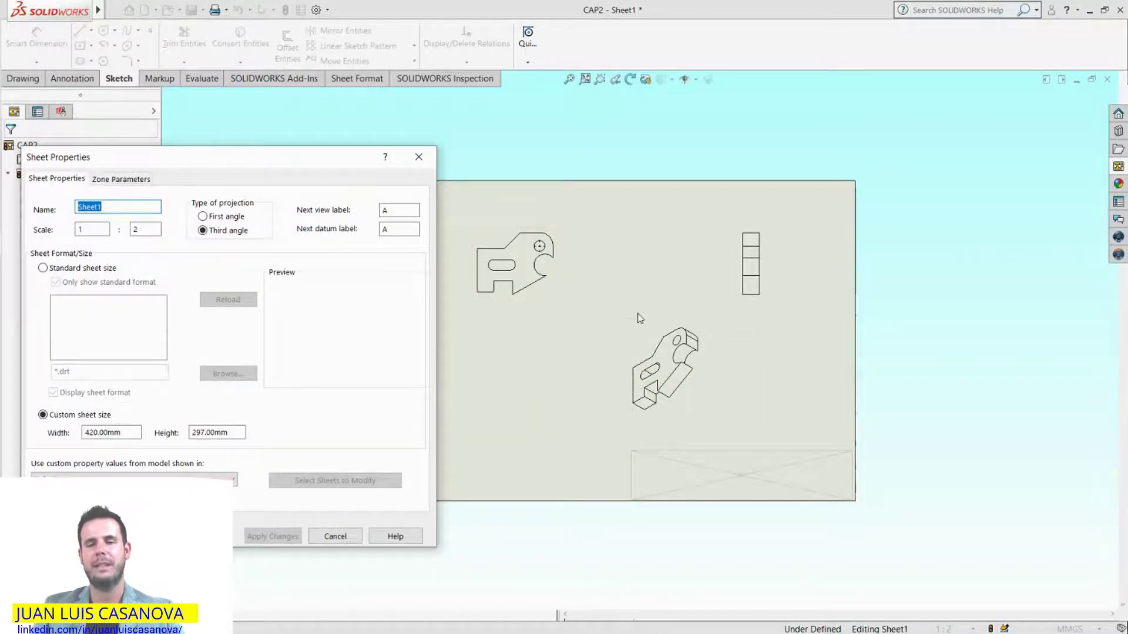
pyautogui.moveTo(228, 169); pyautogui.dragTo(341, 134)
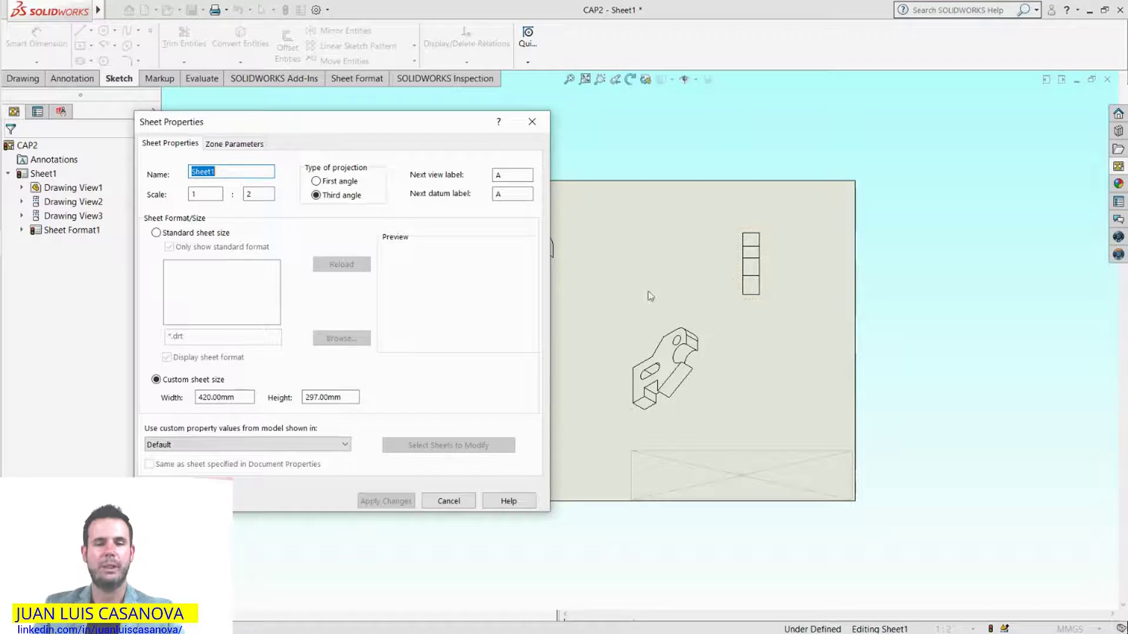
pyautogui.doubleClick(258, 194)
pyautogui.write('1')
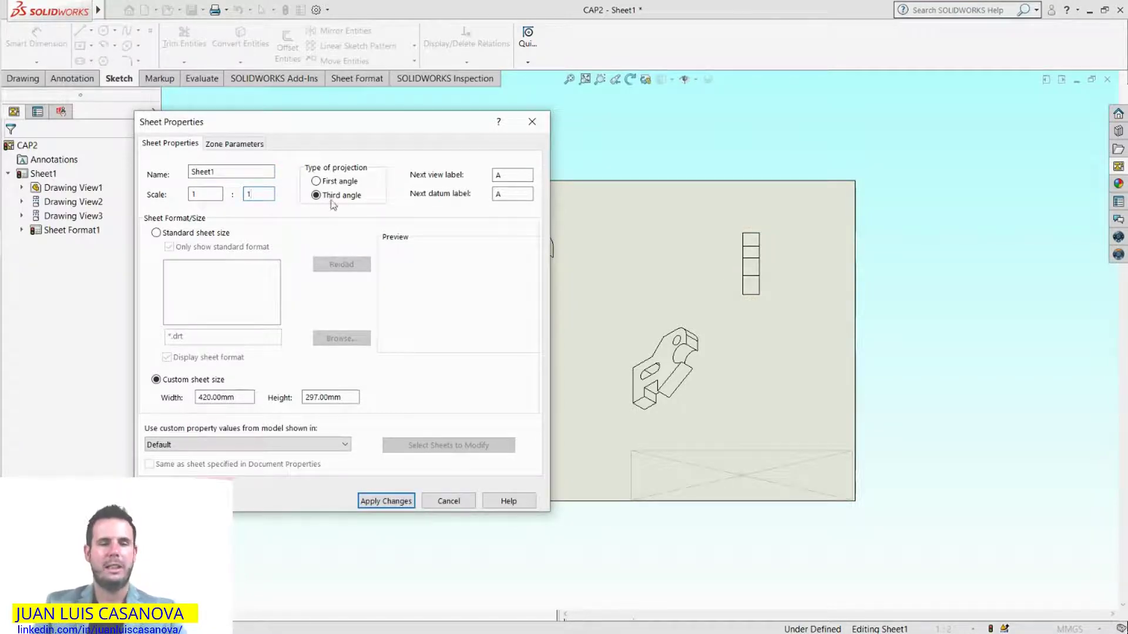
pyautogui.moveTo(306, 124); pyautogui.dragTo(349, 141)
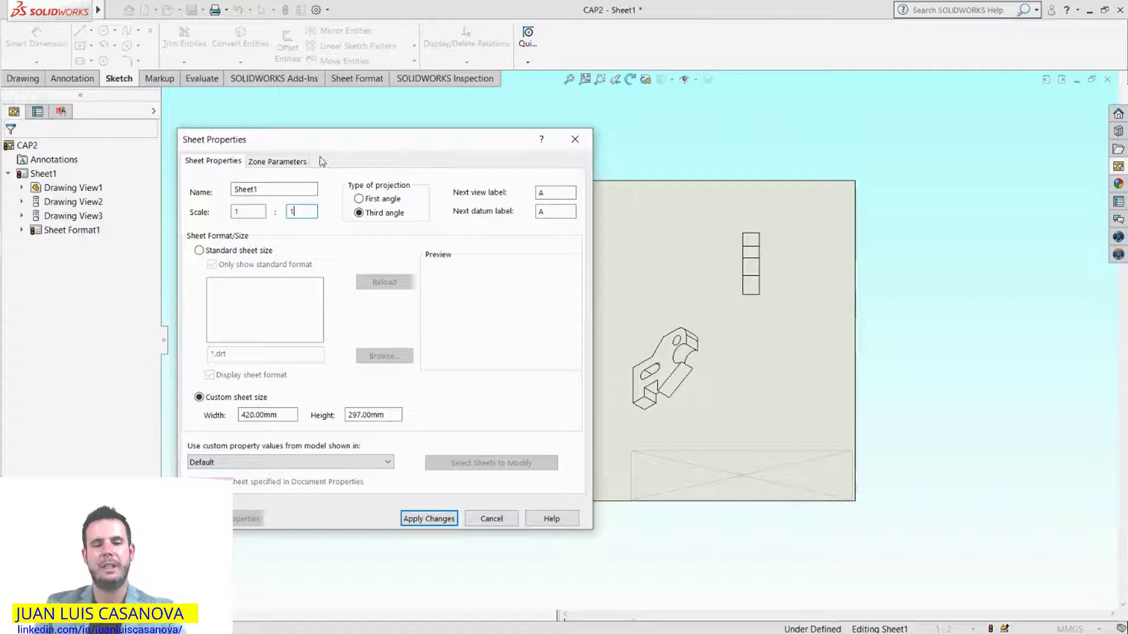
pyautogui.click(446, 519)
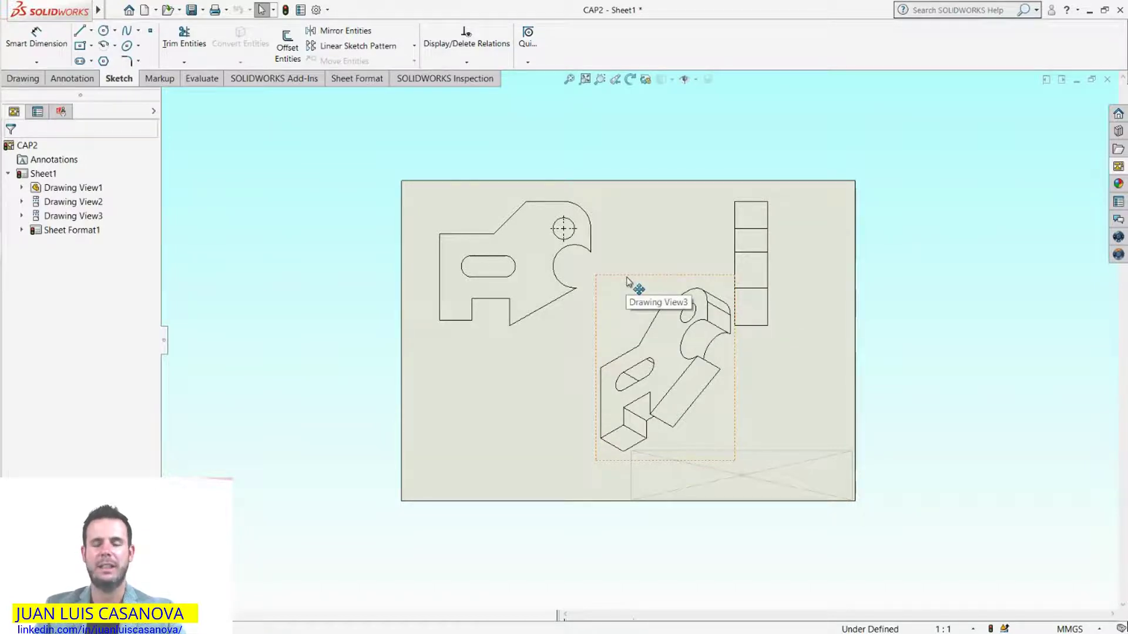
# Set the isometric Drawing View3 display style to Shaded With Edges.
pyautogui.click(629, 288)
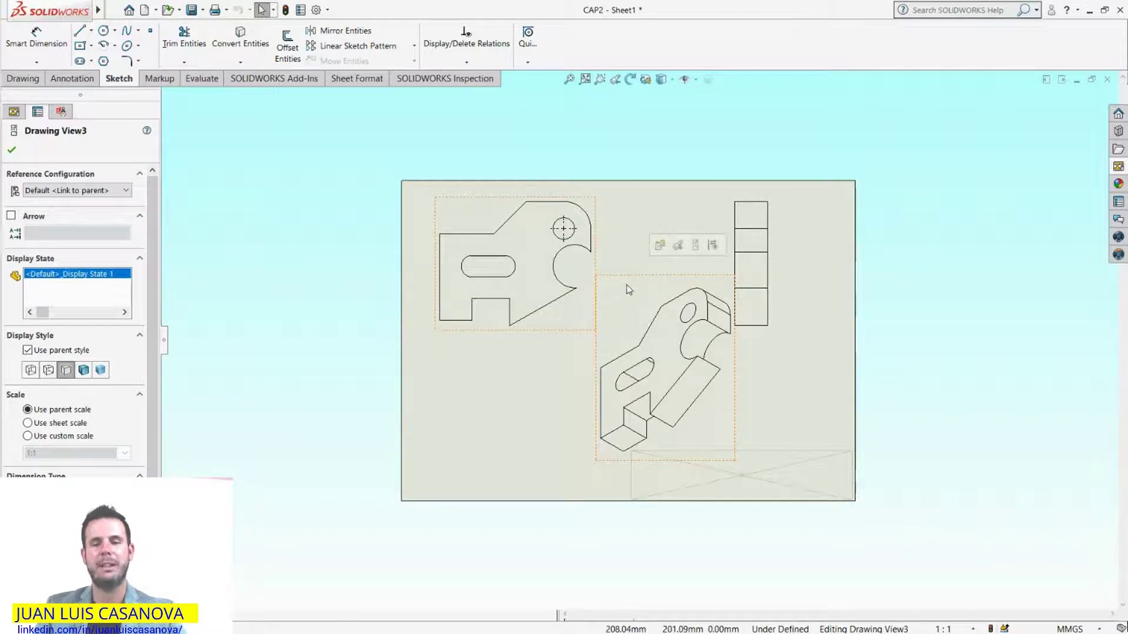
pyautogui.doubleClick(611, 334)
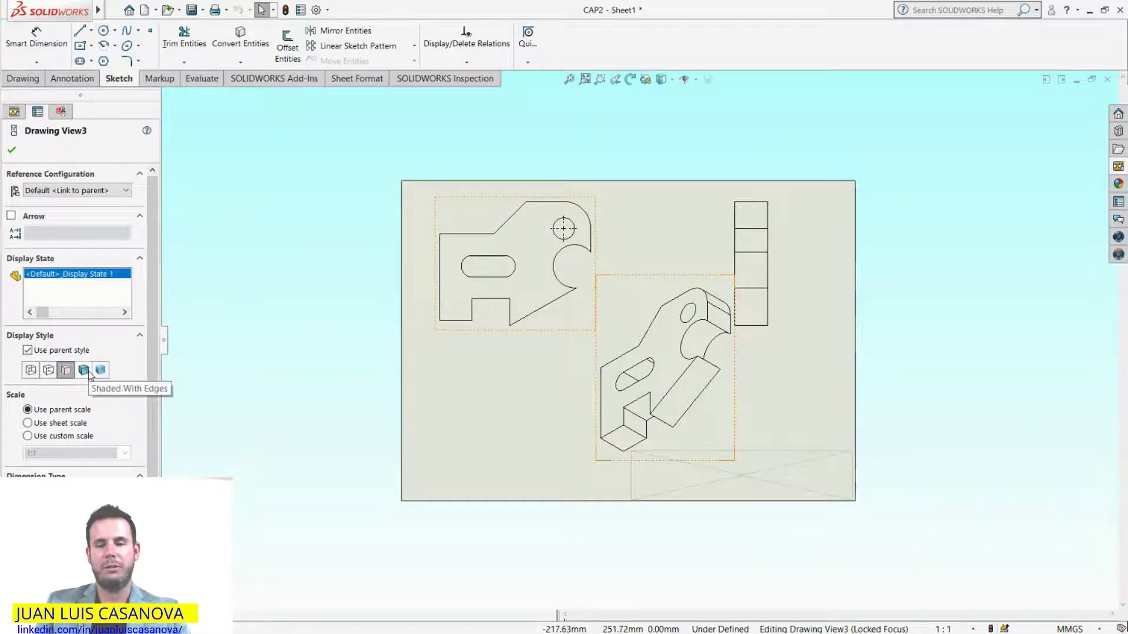
pyautogui.click(84, 371)
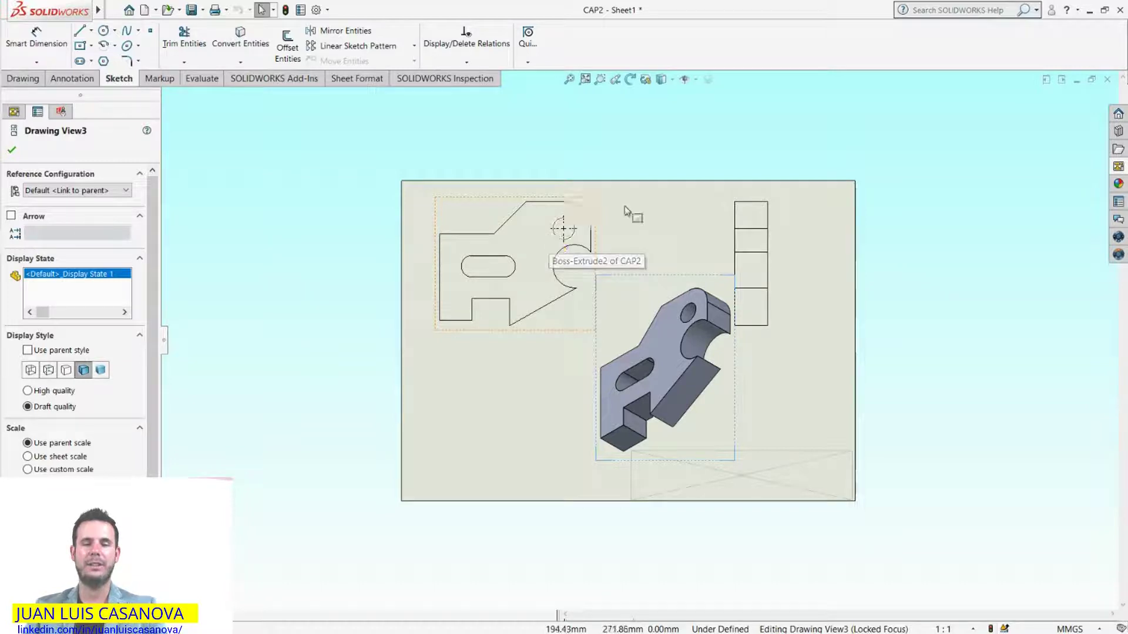
# Give the isometric view a custom scale, move it lower right, and shift the front view down-right.
pyautogui.click(568, 322)
pyautogui.scroll(-3, 70, 352)
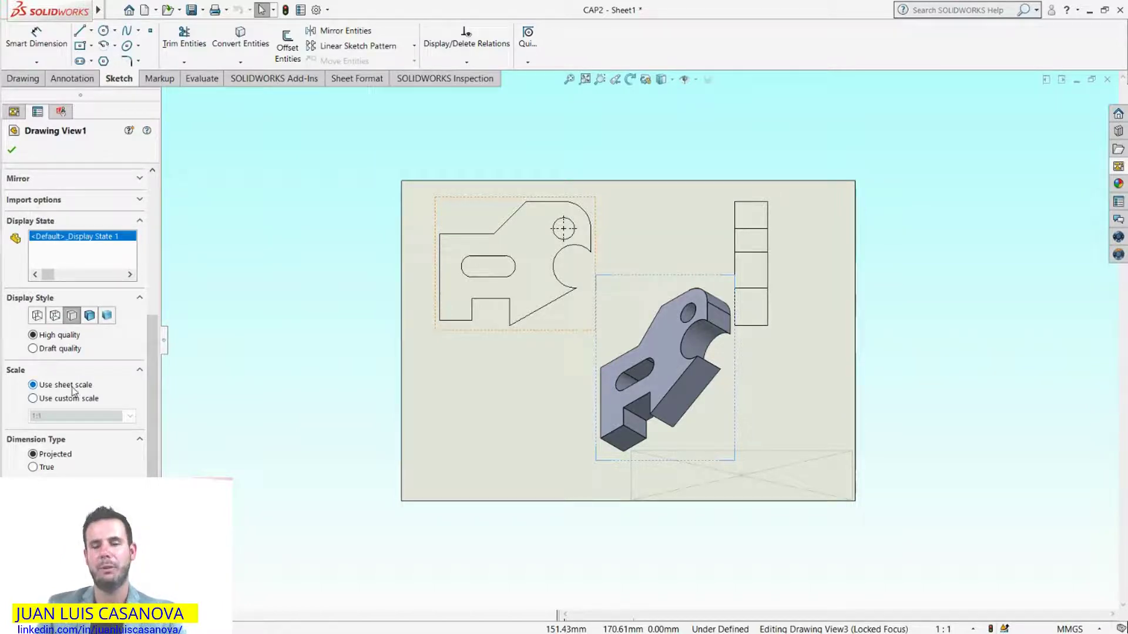
pyautogui.click(660, 298)
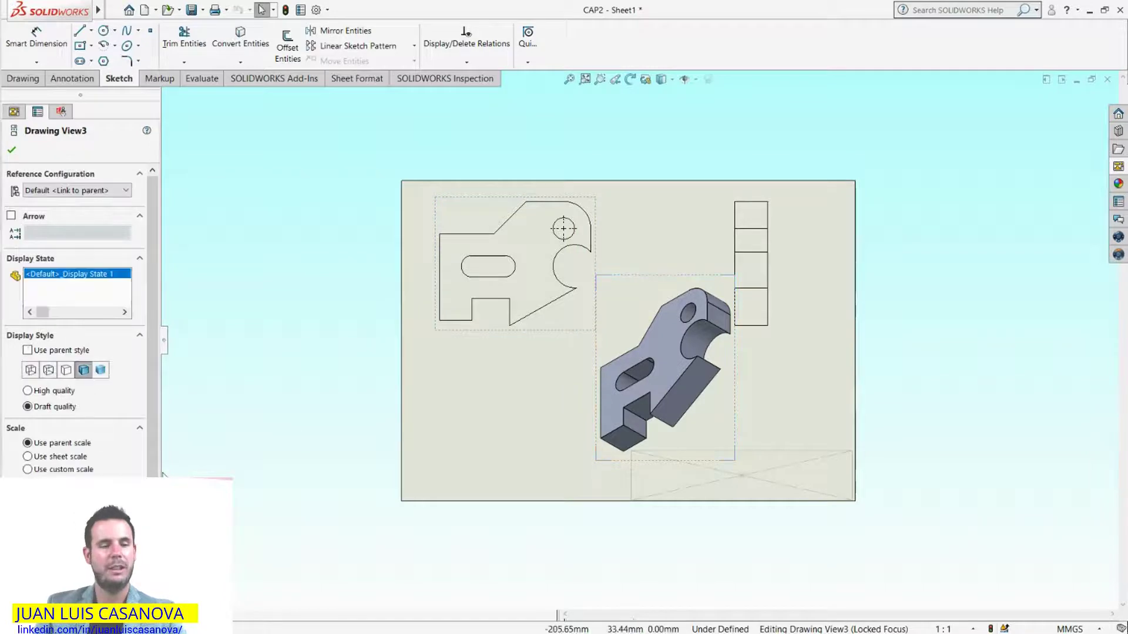
pyautogui.click(39, 470)
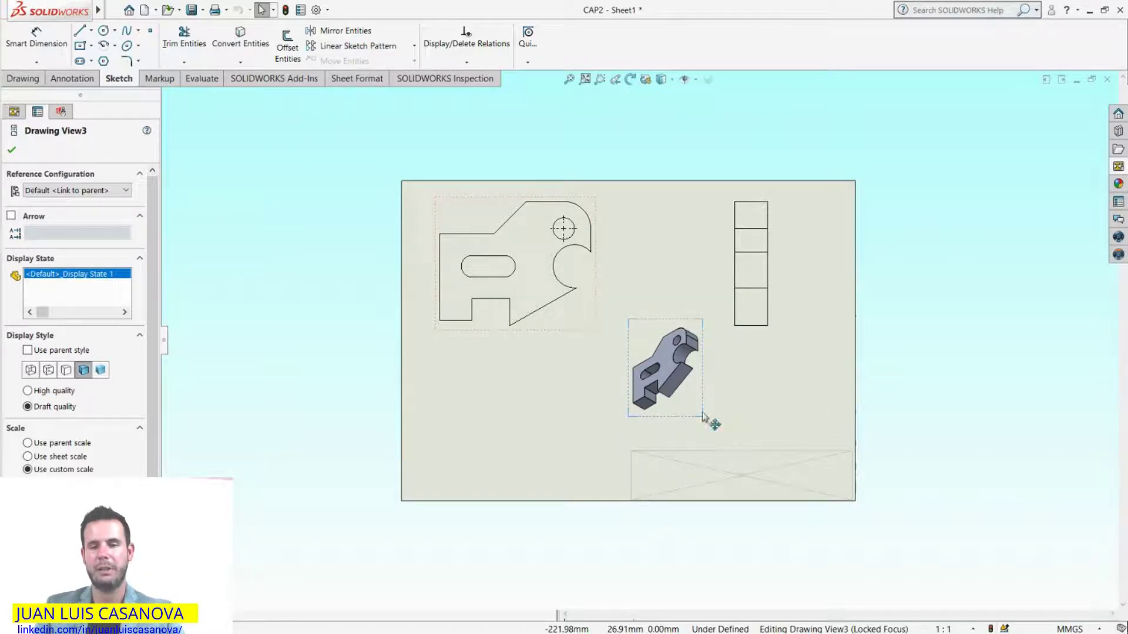
pyautogui.moveTo(705, 417); pyautogui.dragTo(848, 449)
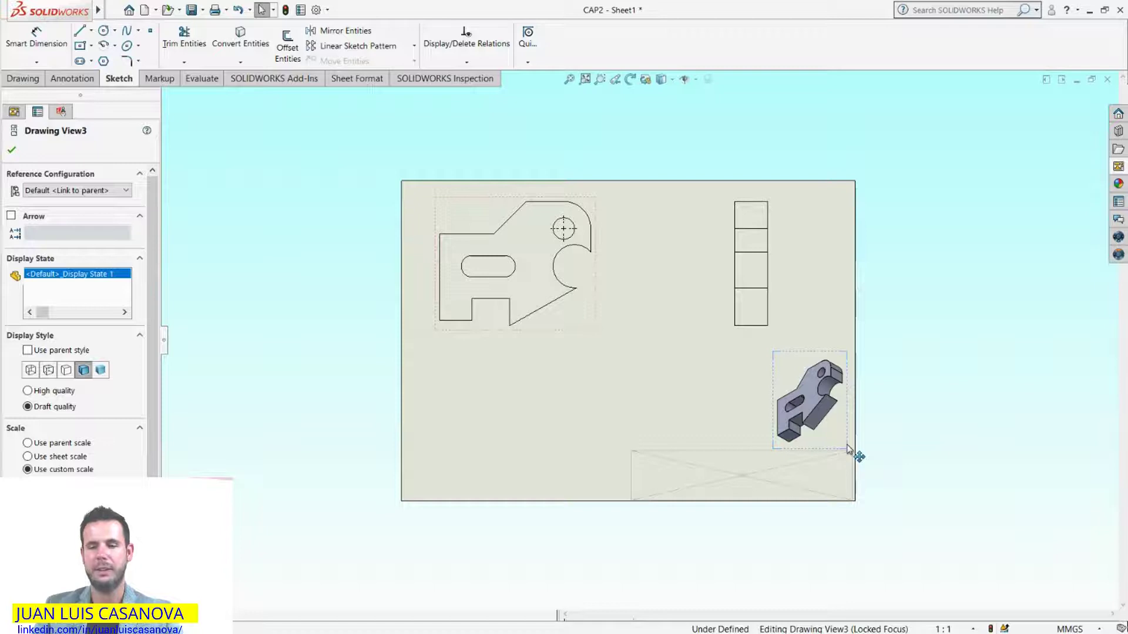
pyautogui.moveTo(848, 449)
pyautogui.mouseDown()
pyautogui.moveTo(599, 451)
pyautogui.moveTo(637, 494)
pyautogui.moveTo(848, 448)
pyautogui.mouseUp()
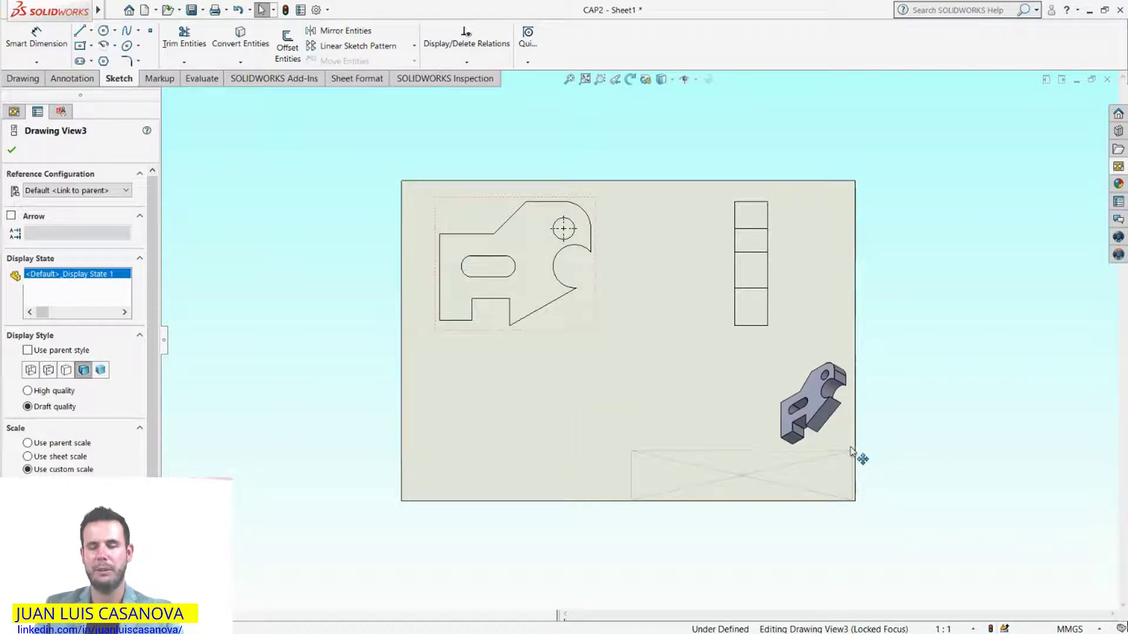
pyautogui.moveTo(583, 322)
pyautogui.mouseDown()
pyautogui.moveTo(611, 341)
pyautogui.moveTo(619, 369)
pyautogui.mouseUp()
pyautogui.click(537, 241)
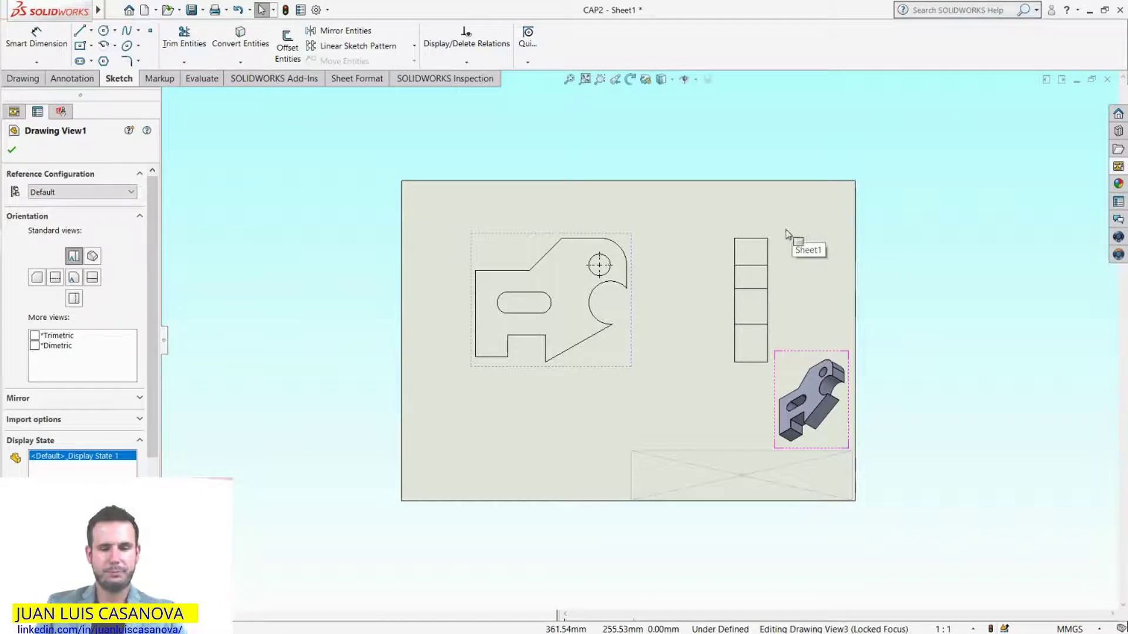
# Select front Drawing View1 and show the Drawing tab's view-creation commands.
pyautogui.click(622, 359)
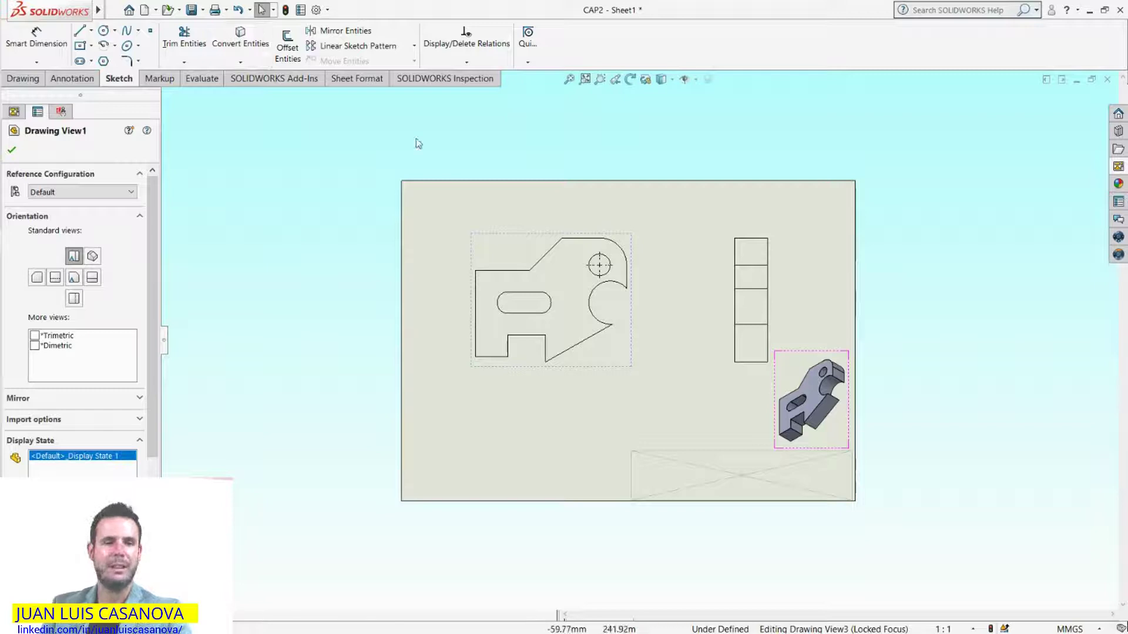
pyautogui.click(36, 80)
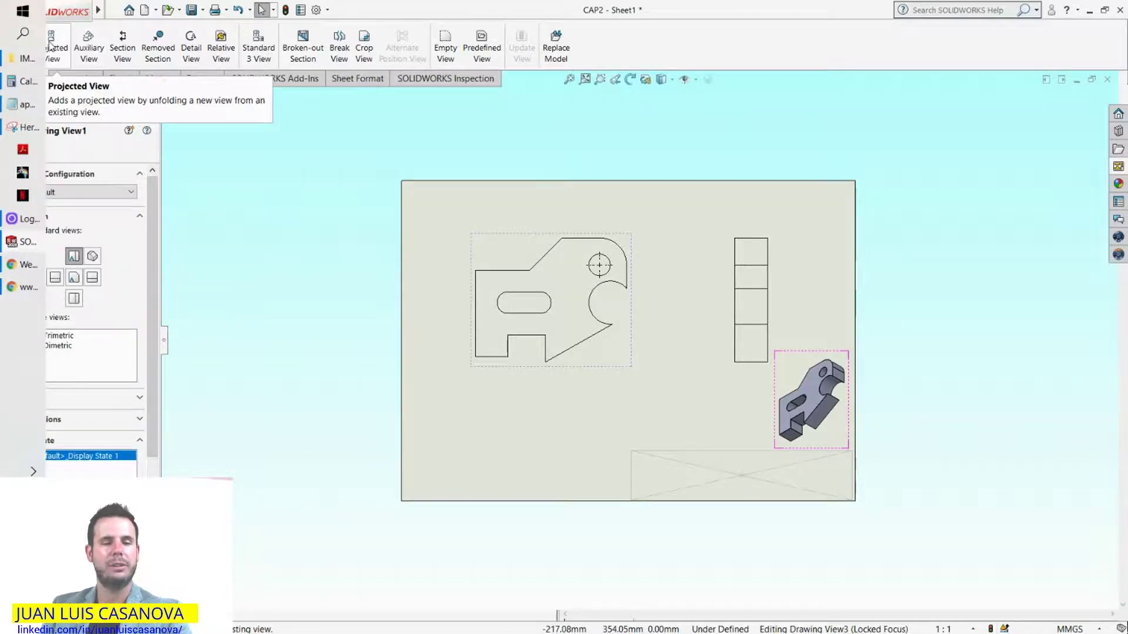
# Preview a new CAP2 model view in several standard orientations, then cancel it.
pyautogui.click(16, 52)
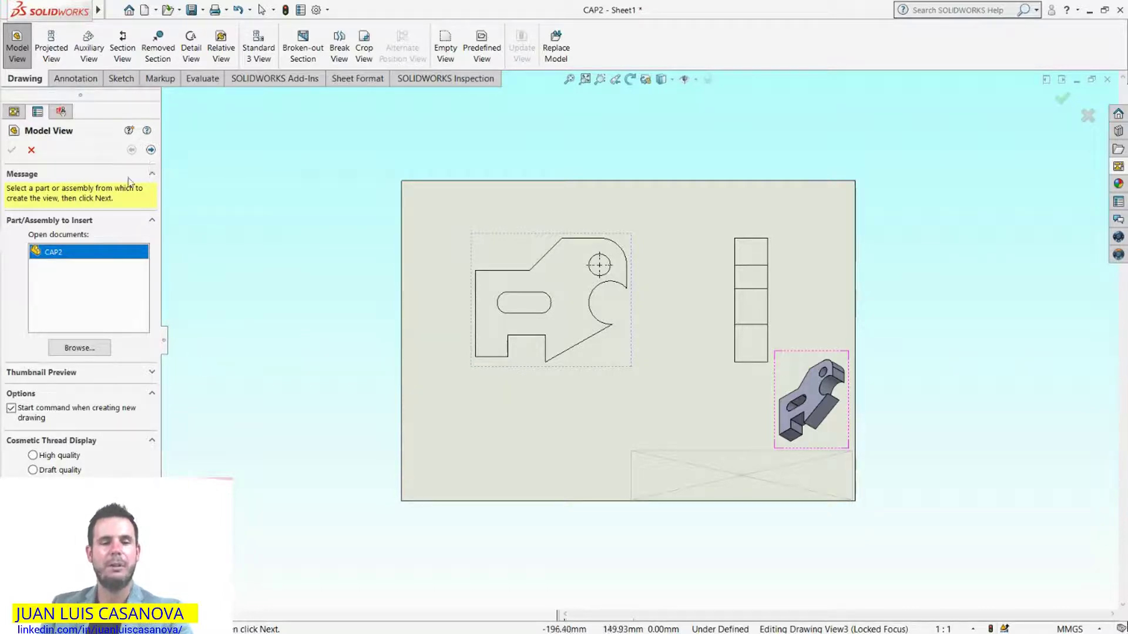
pyautogui.click(151, 150)
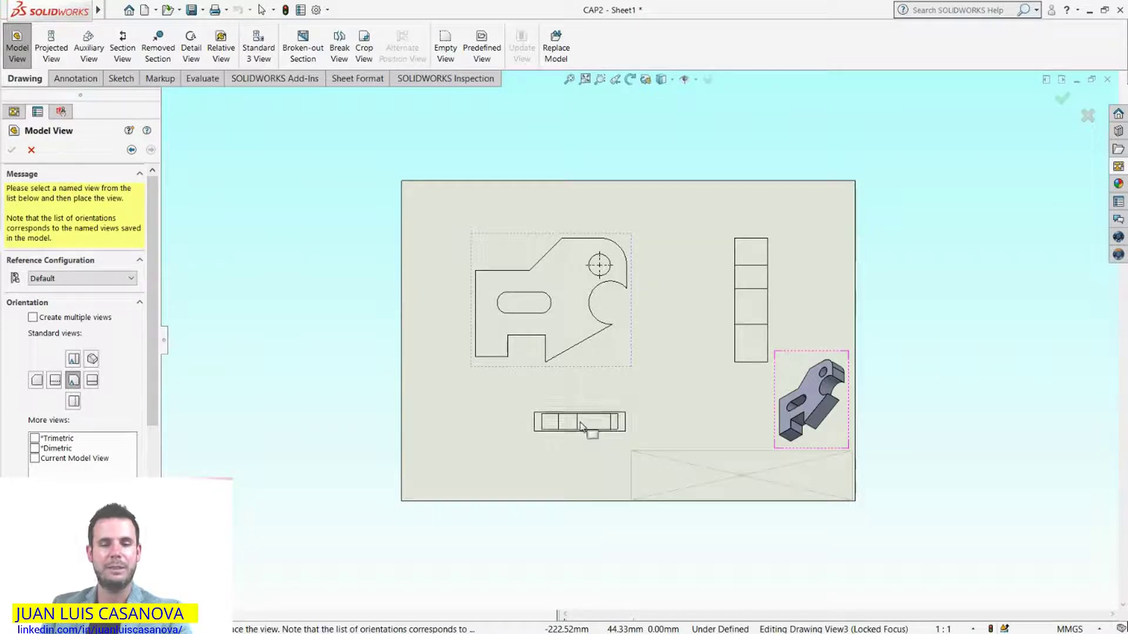
pyautogui.click(92, 359)
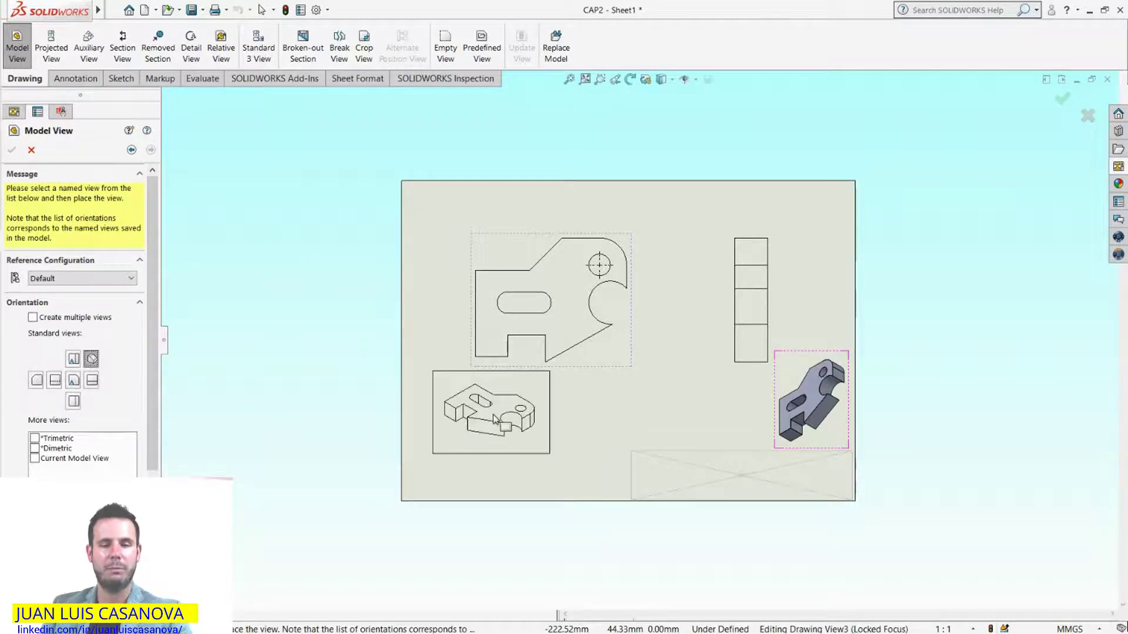
pyautogui.click(92, 380)
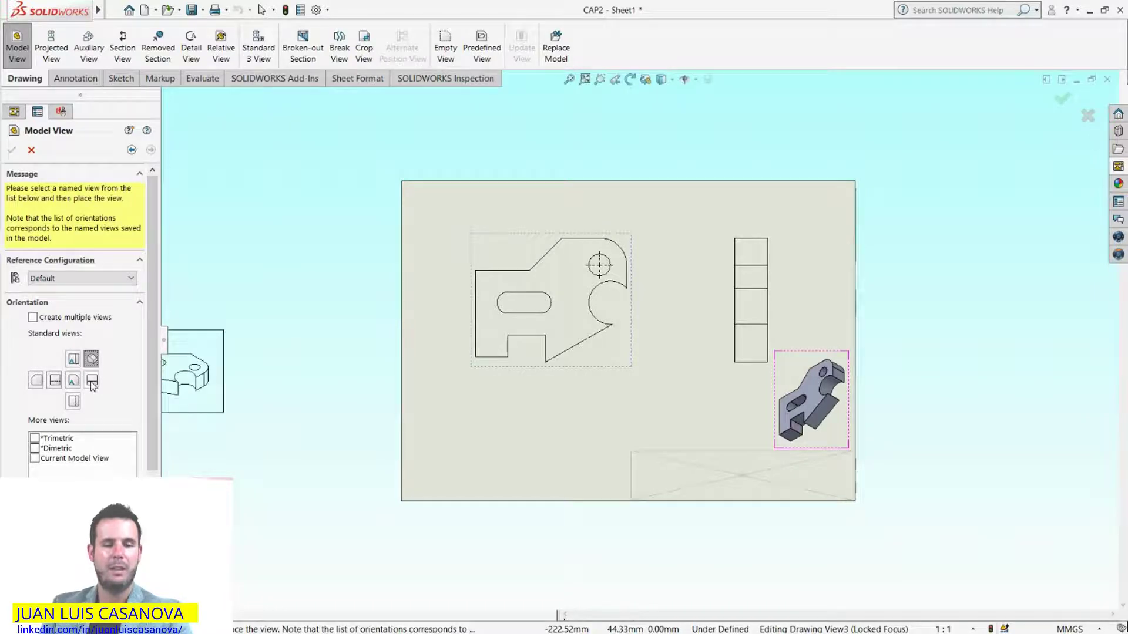
pyautogui.click(73, 380)
pyautogui.click(55, 380)
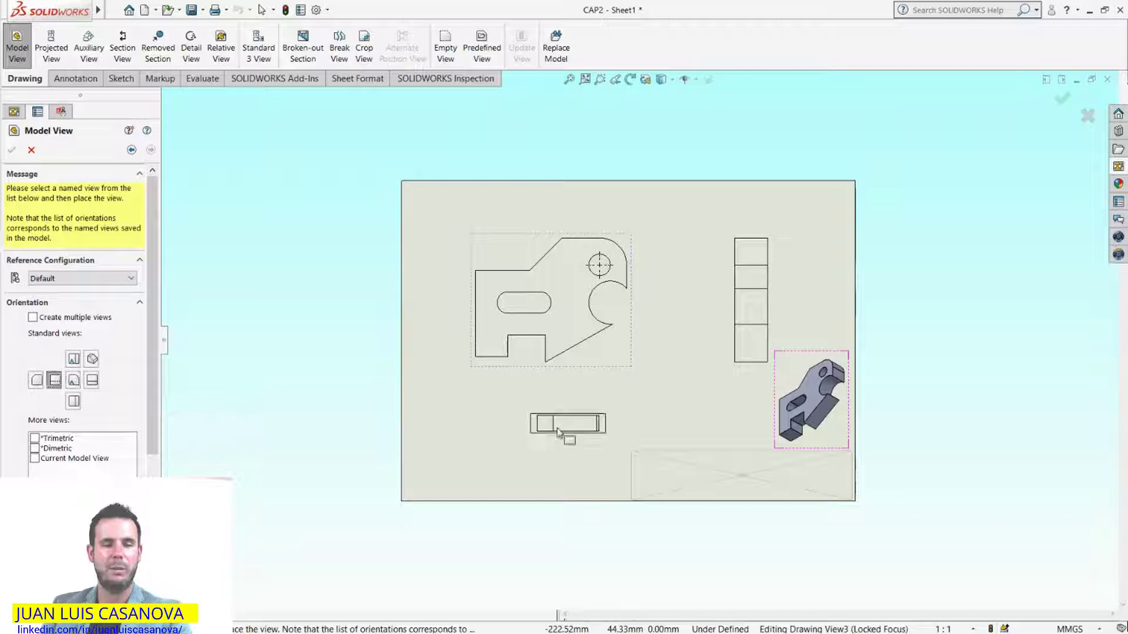
pyautogui.click(73, 359)
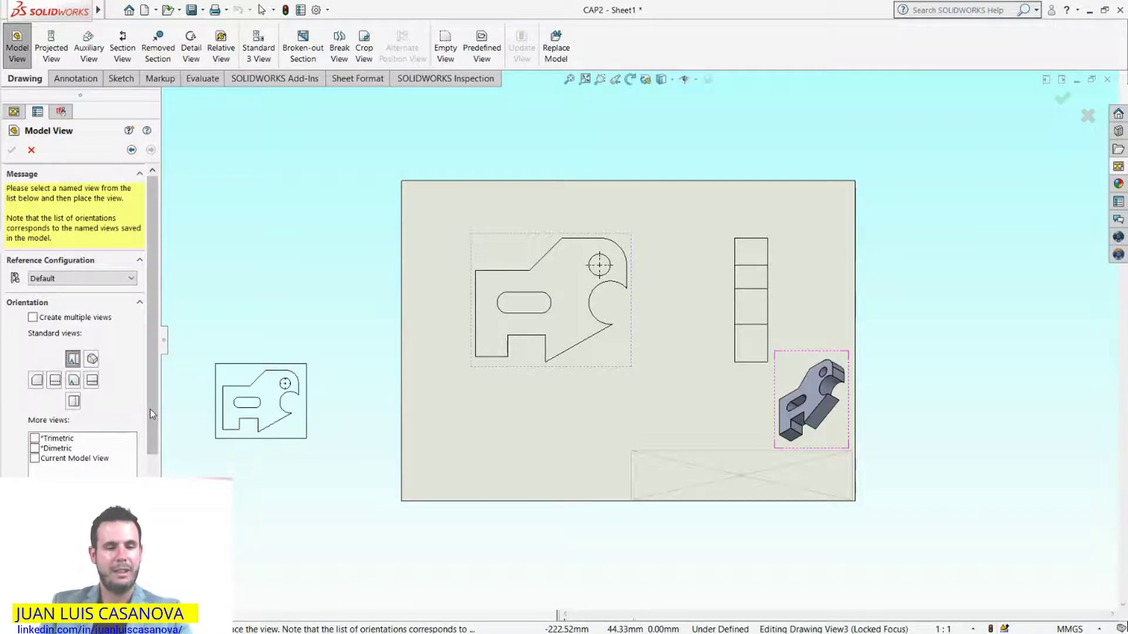
pyautogui.scroll(-3, 152, 352)
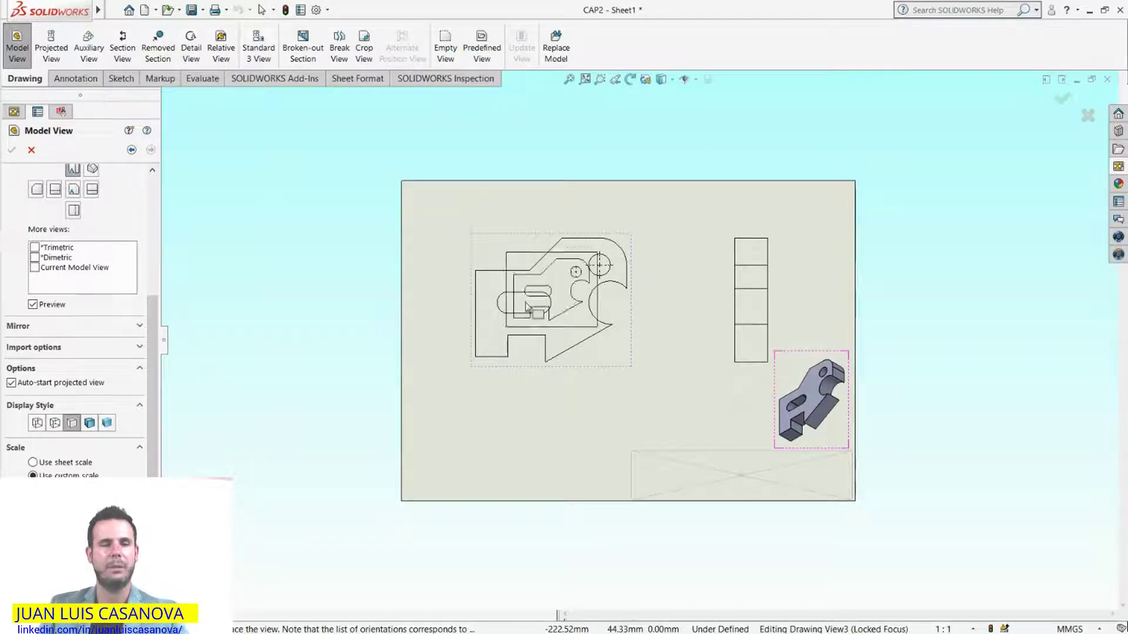
pyautogui.click(31, 151)
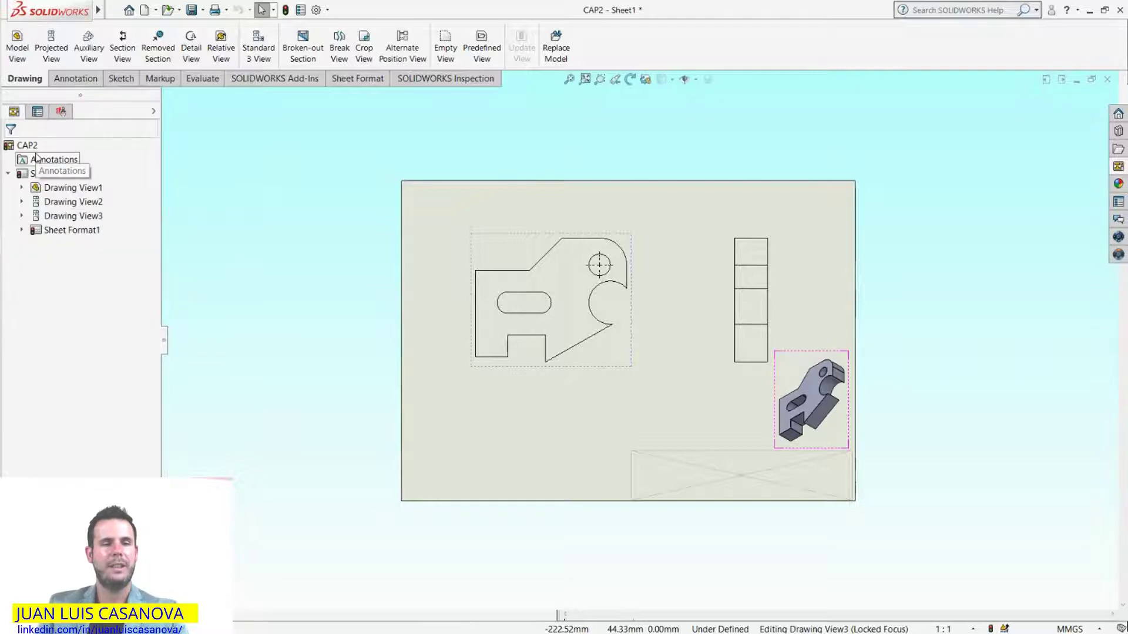
pyautogui.click(50, 55)
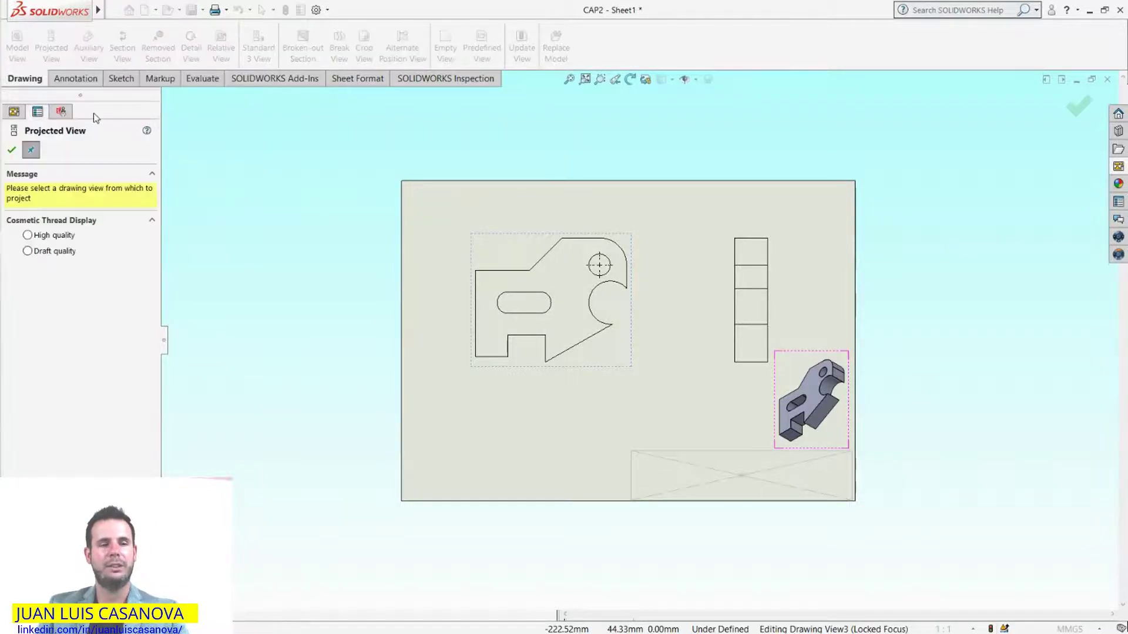
pyautogui.click(594, 362)
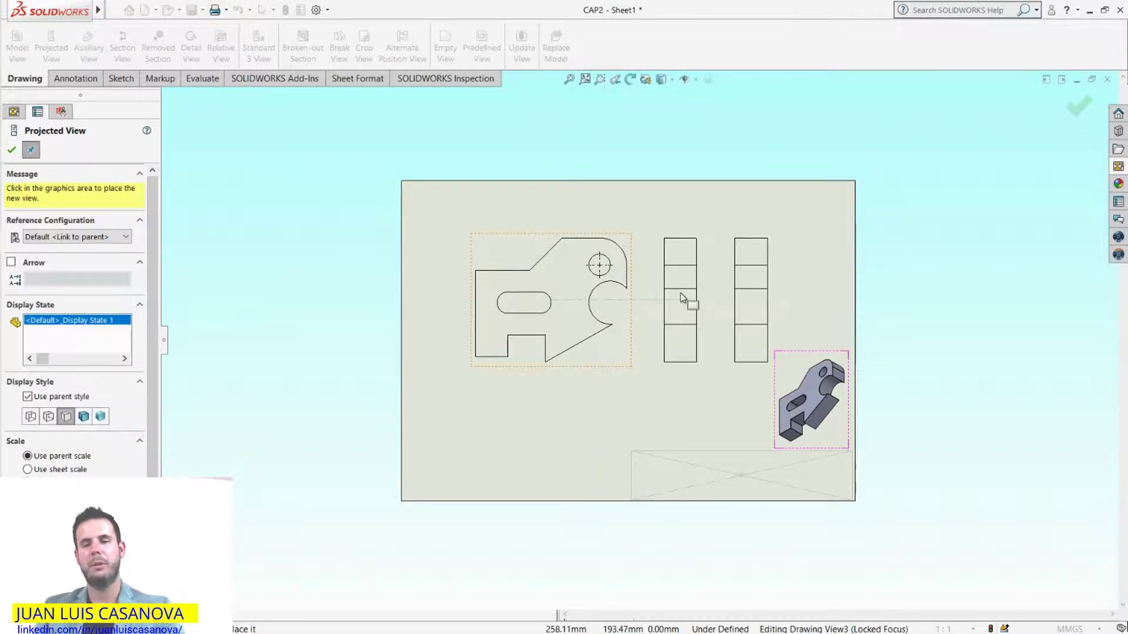
pyautogui.press('Escape')
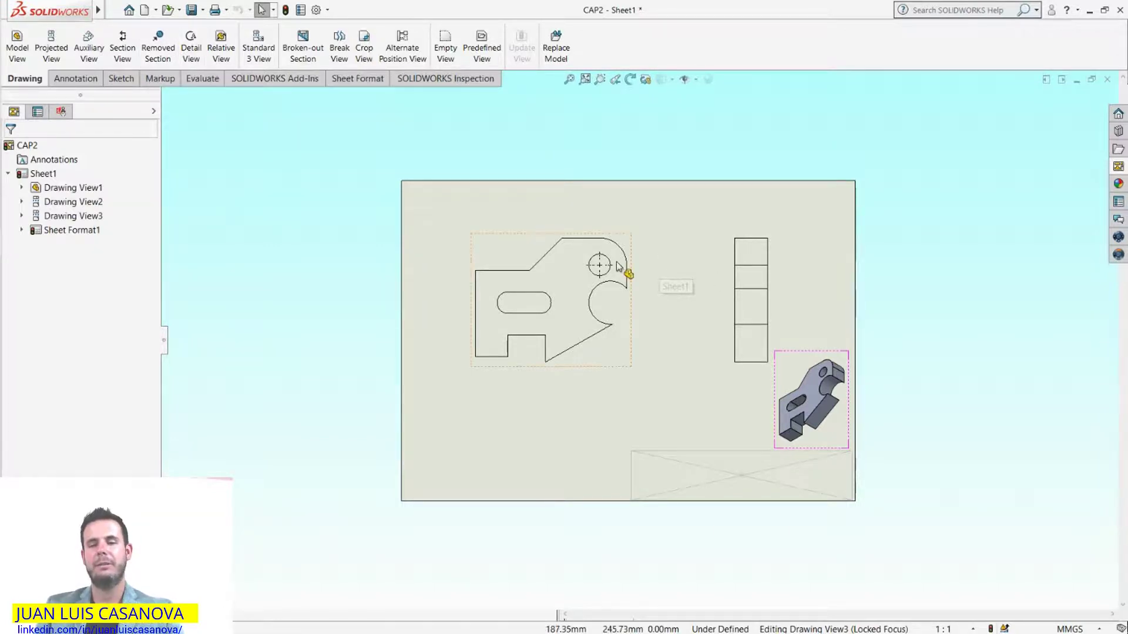
pyautogui.scroll(-3, 617, 267)
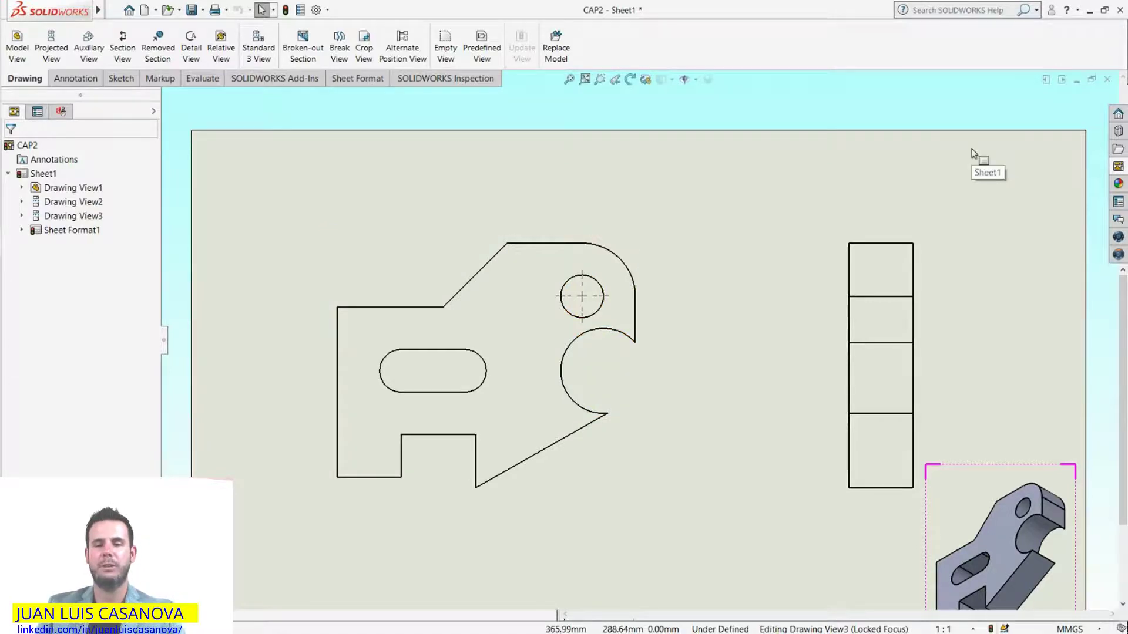
pyautogui.press('z')
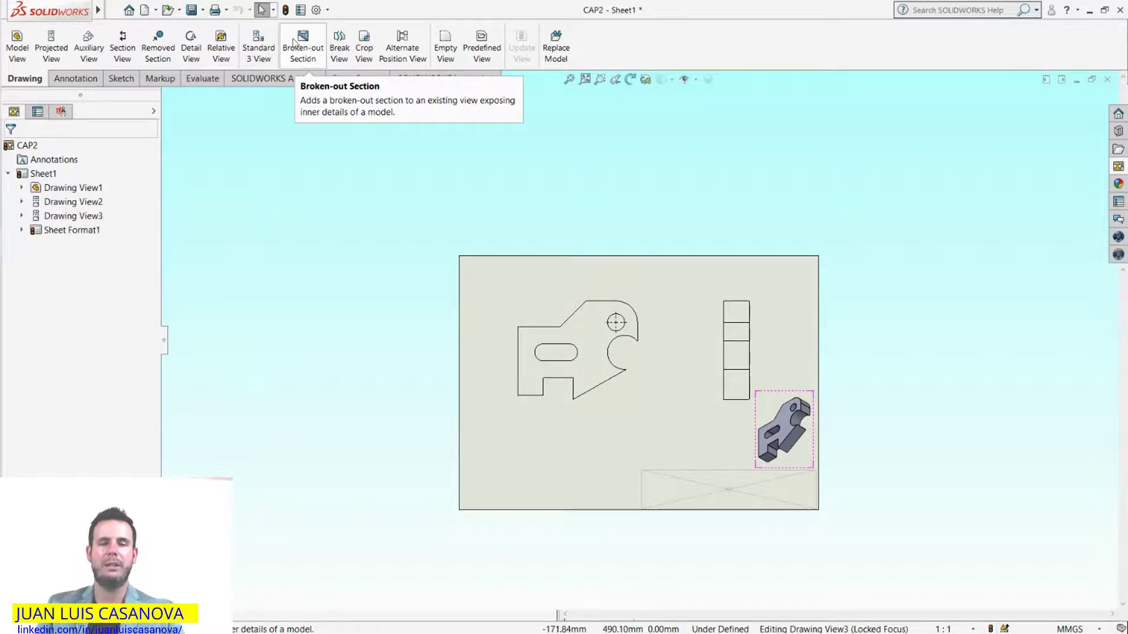
pyautogui.click(305, 49)
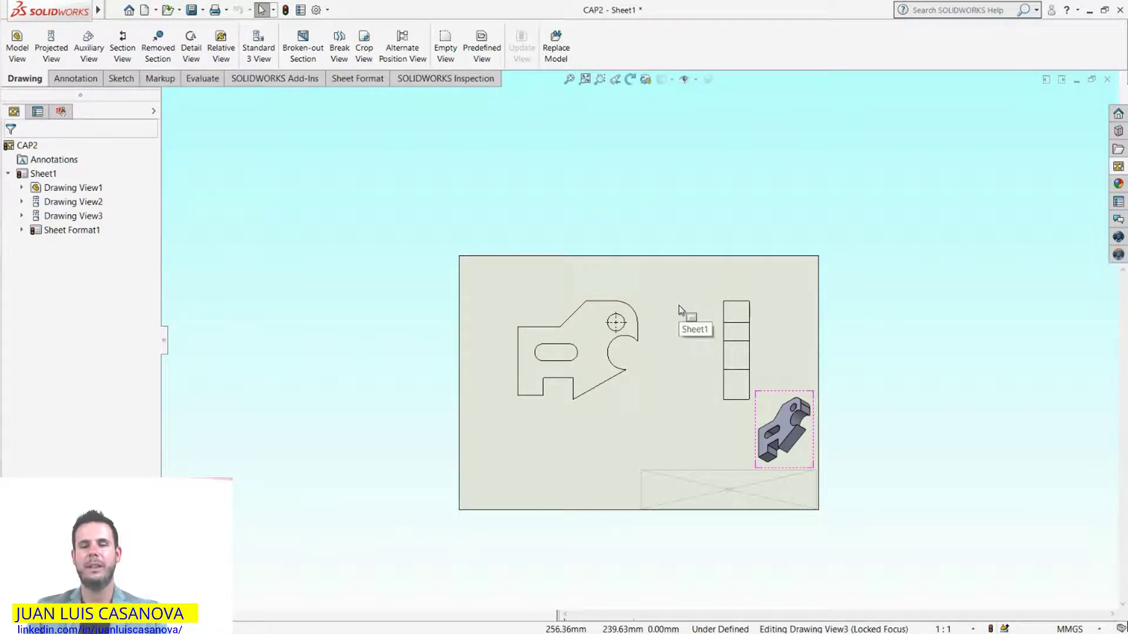
pyautogui.scroll(-2, 679, 311)
pyautogui.scroll(-2, 673, 367)
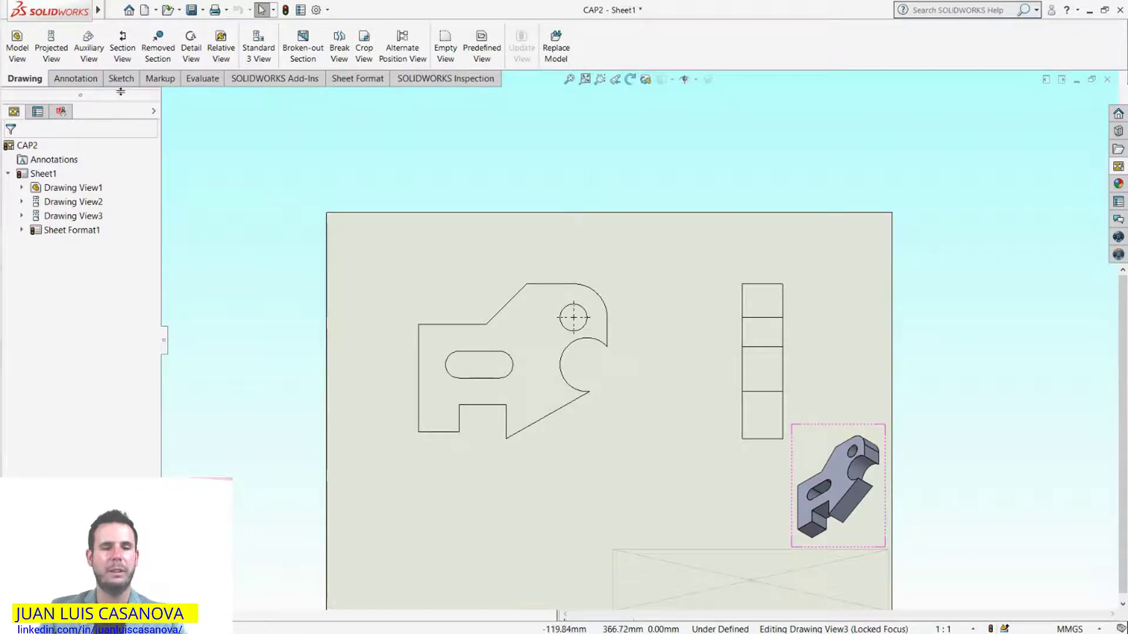
# Switch the CommandManager to the Annotation tools.
pyautogui.click(77, 79)
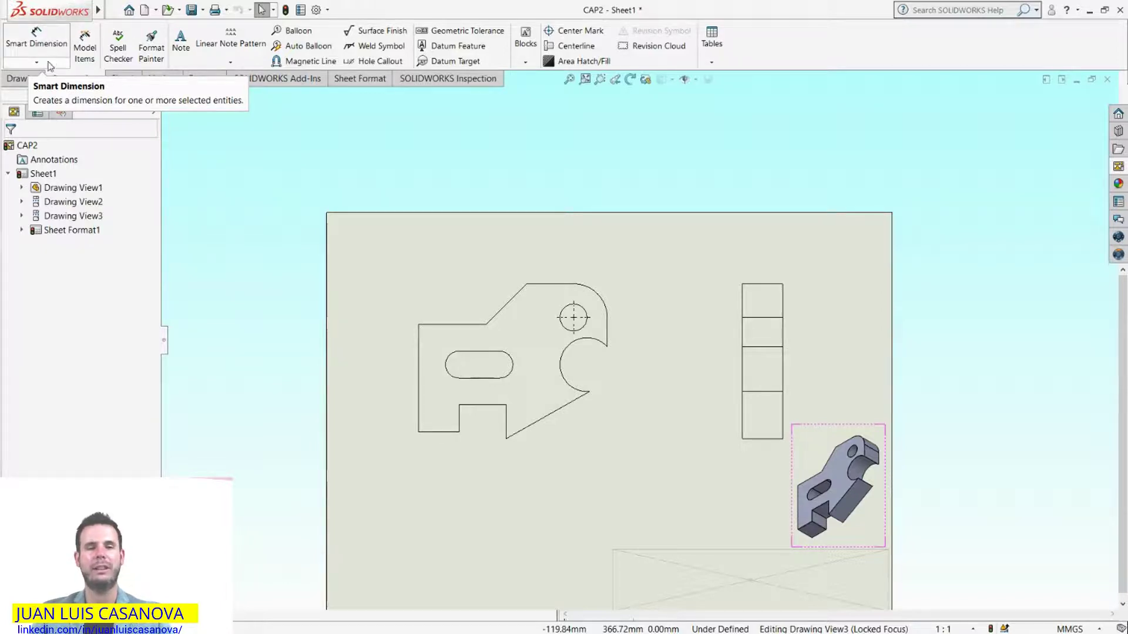
pyautogui.click(49, 66)
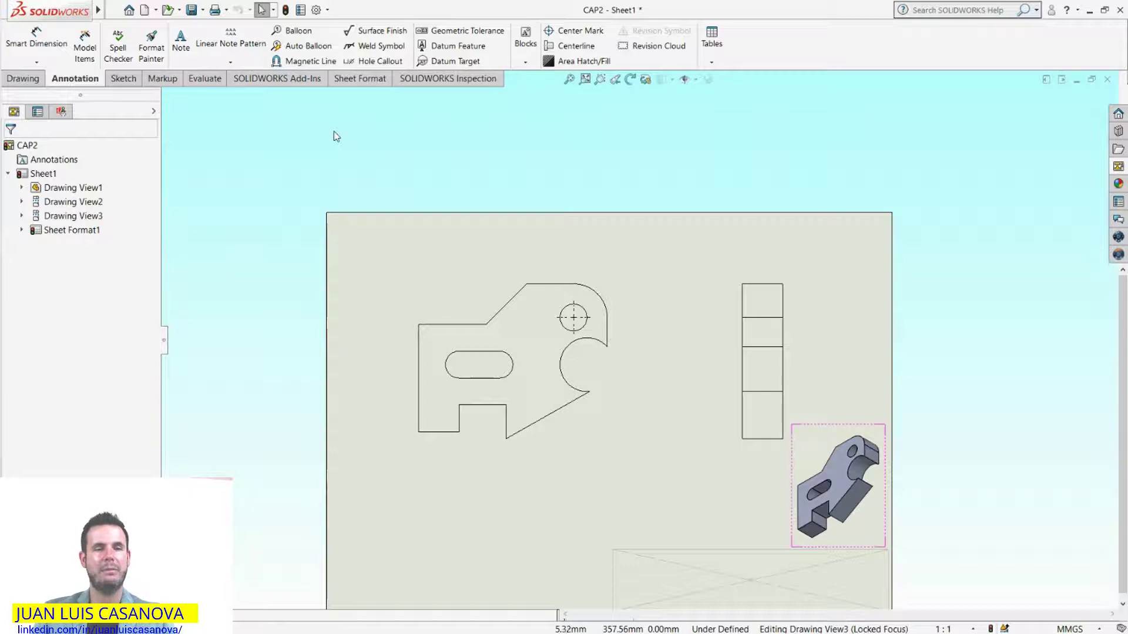
pyautogui.click(179, 52)
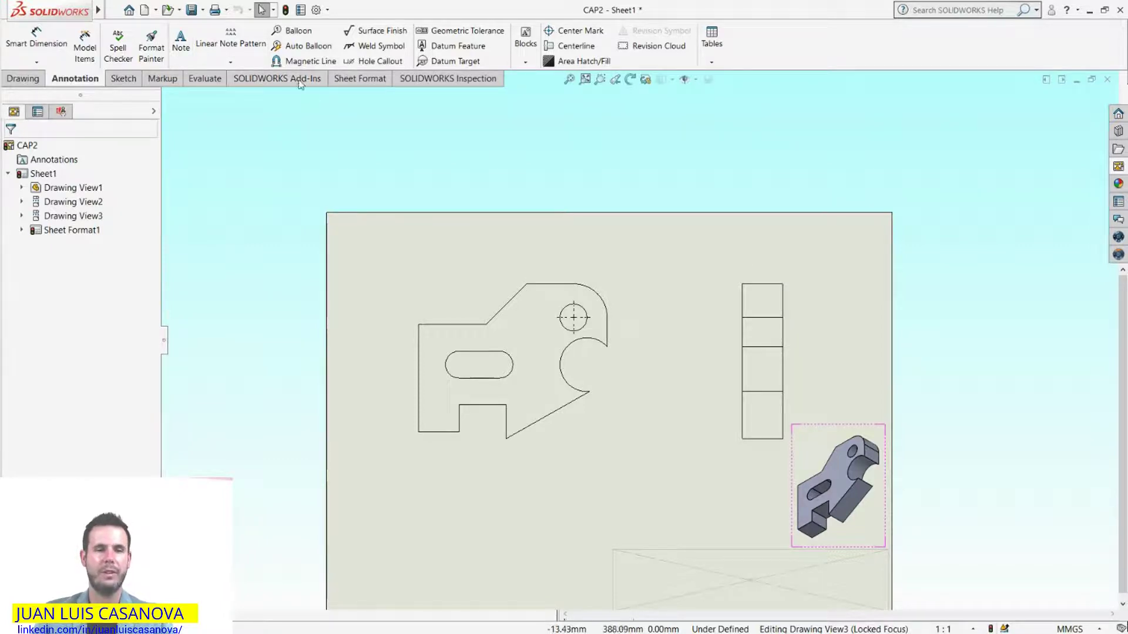
# Place center marks on the front view's large arc and slot, using slot end-centre marks.
pyautogui.click(242, 65)
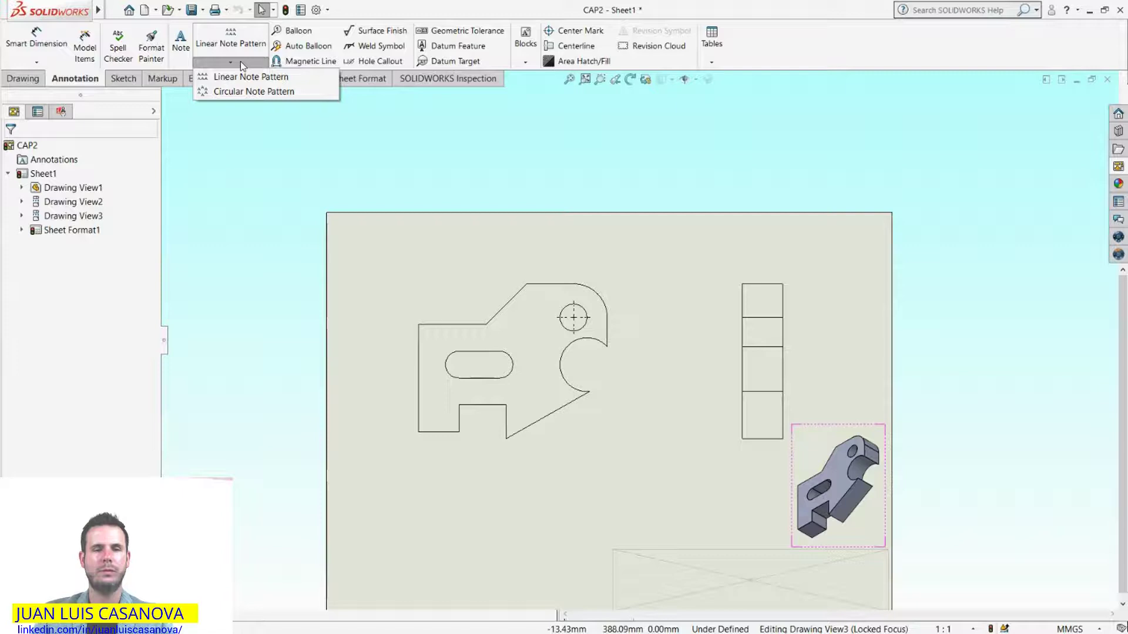
pyautogui.click(318, 129)
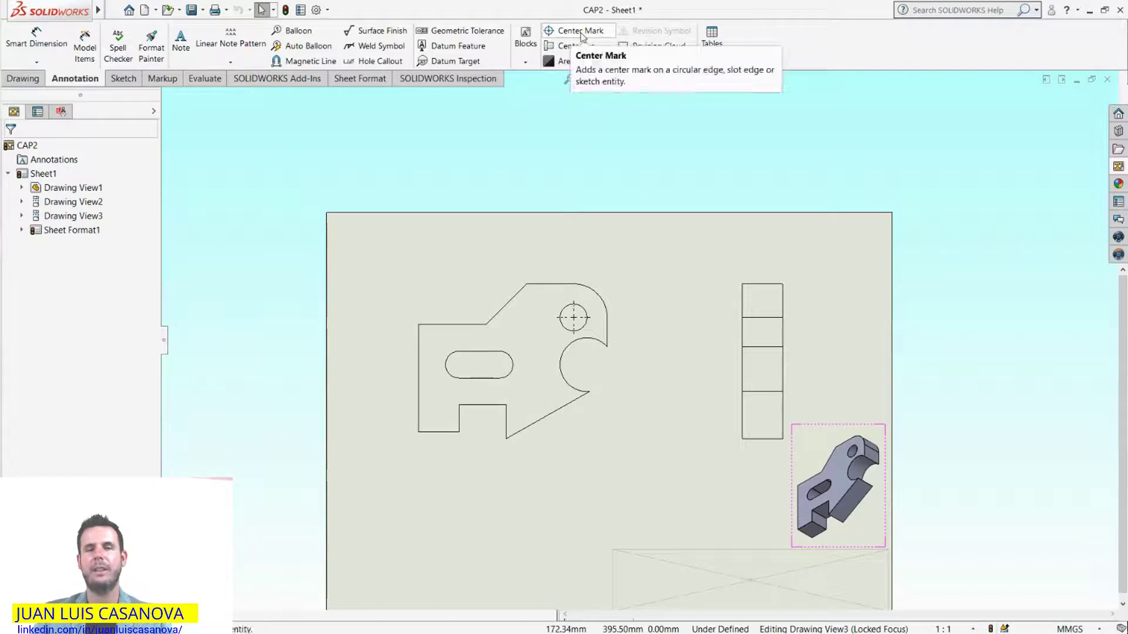
pyautogui.click(581, 32)
pyautogui.scroll(-1, 606, 367)
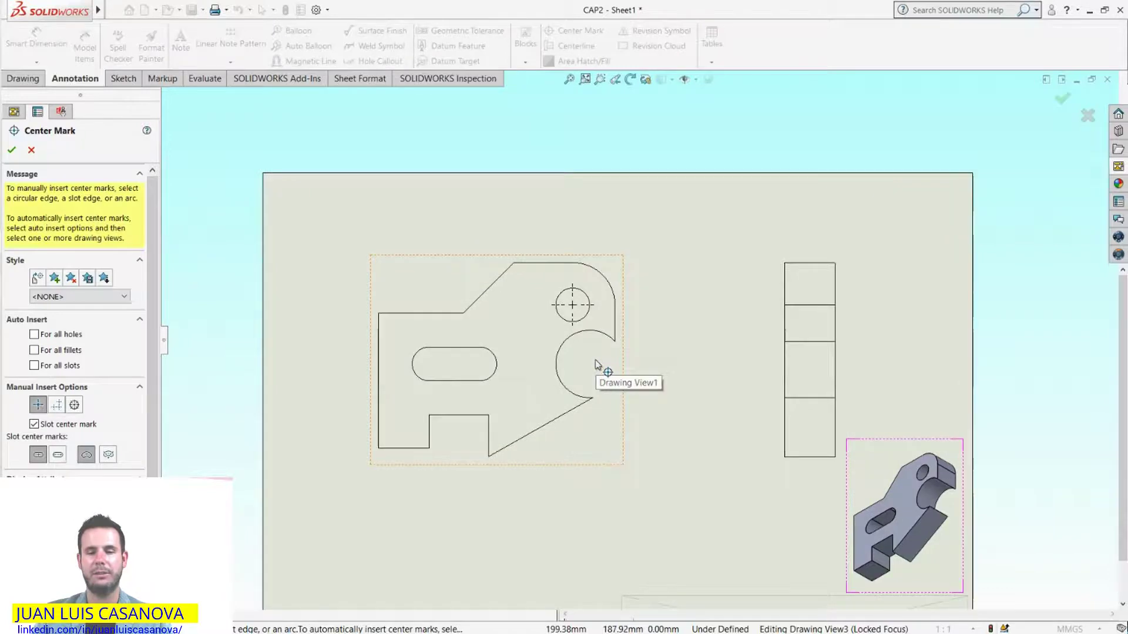
pyautogui.scroll(-1, 599, 370)
pyautogui.click(570, 321)
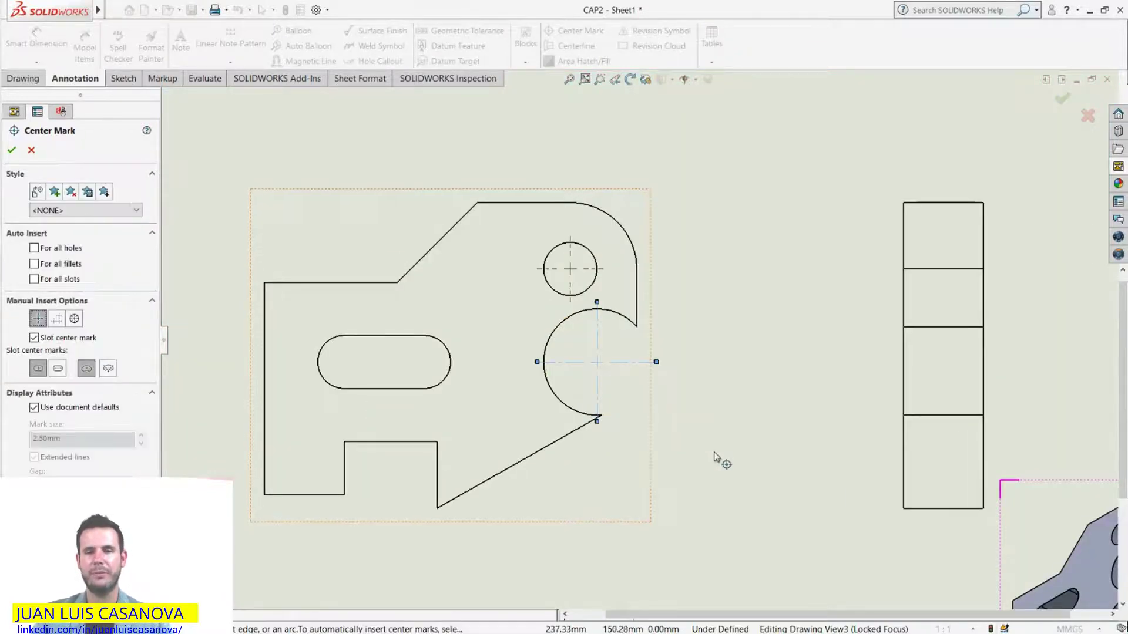
pyautogui.click(332, 377)
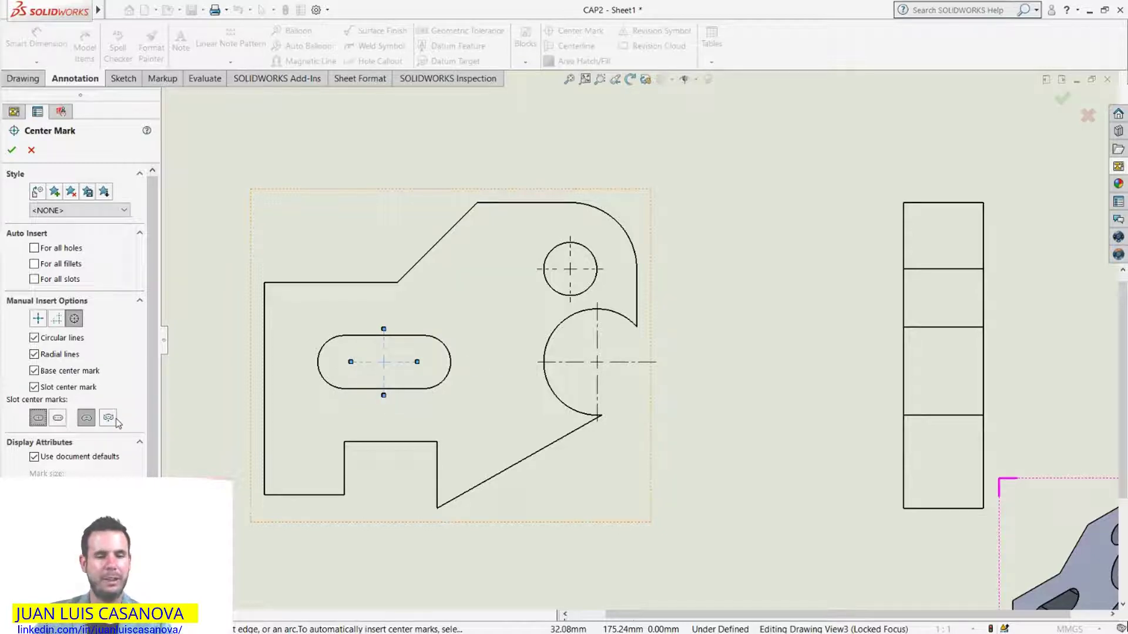
pyautogui.click(57, 418)
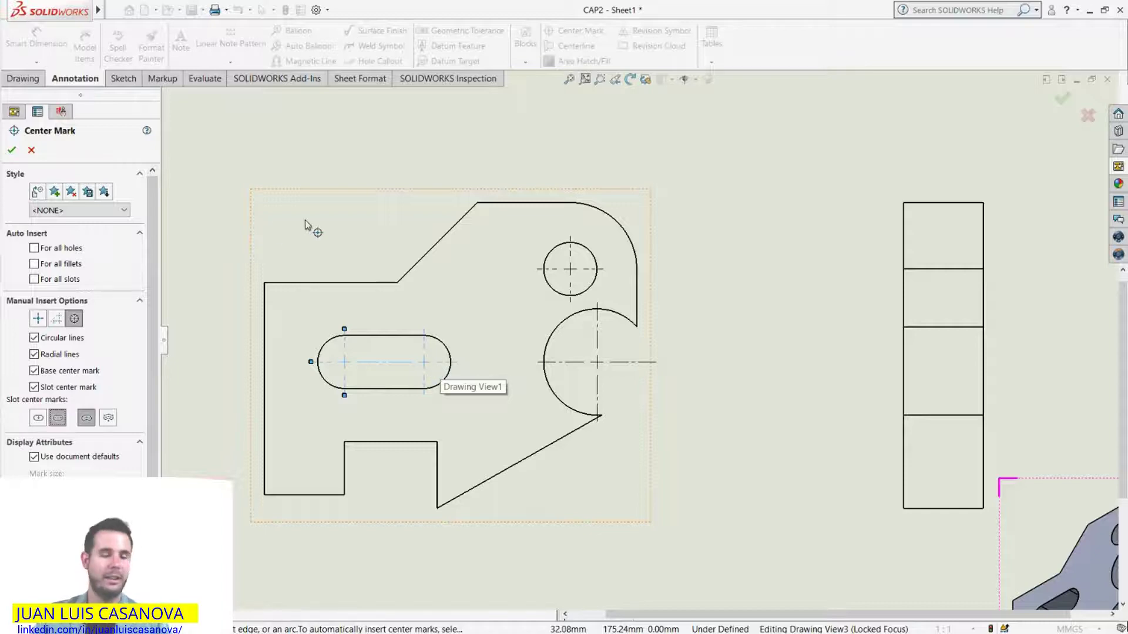
pyautogui.click(12, 151)
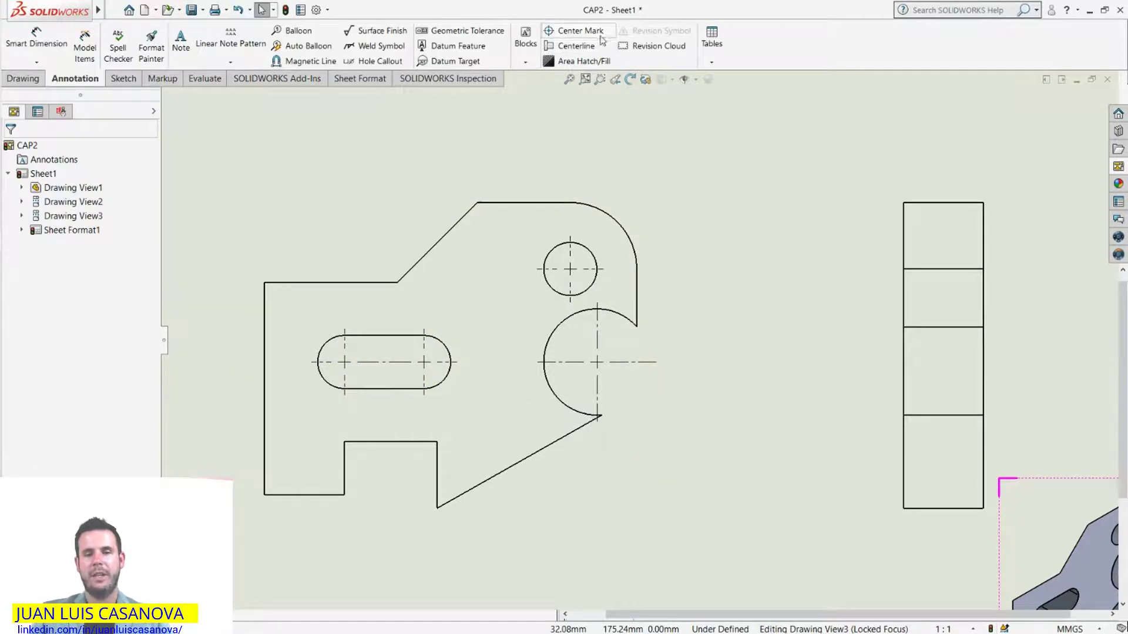
# Try Centerline, then show the Sketch tools and zoom out over the sheet.
pyautogui.click(588, 53)
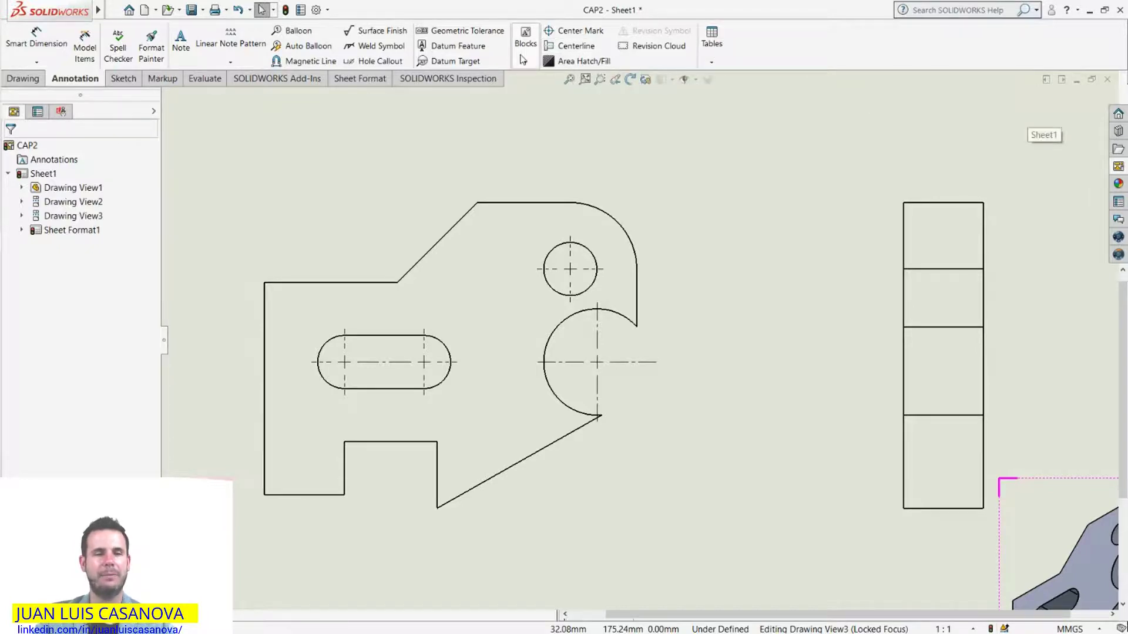
pyautogui.click(123, 78)
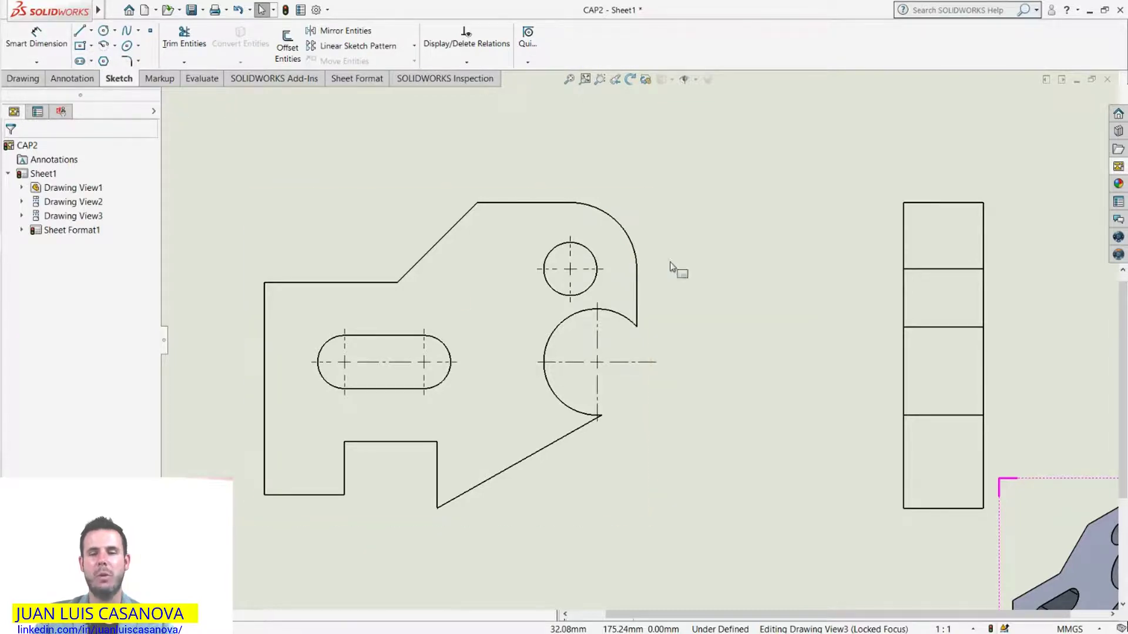
pyautogui.scroll(-2, 770, 347)
pyautogui.scroll(6, 705, 405)
pyautogui.scroll(-1, 628, 434)
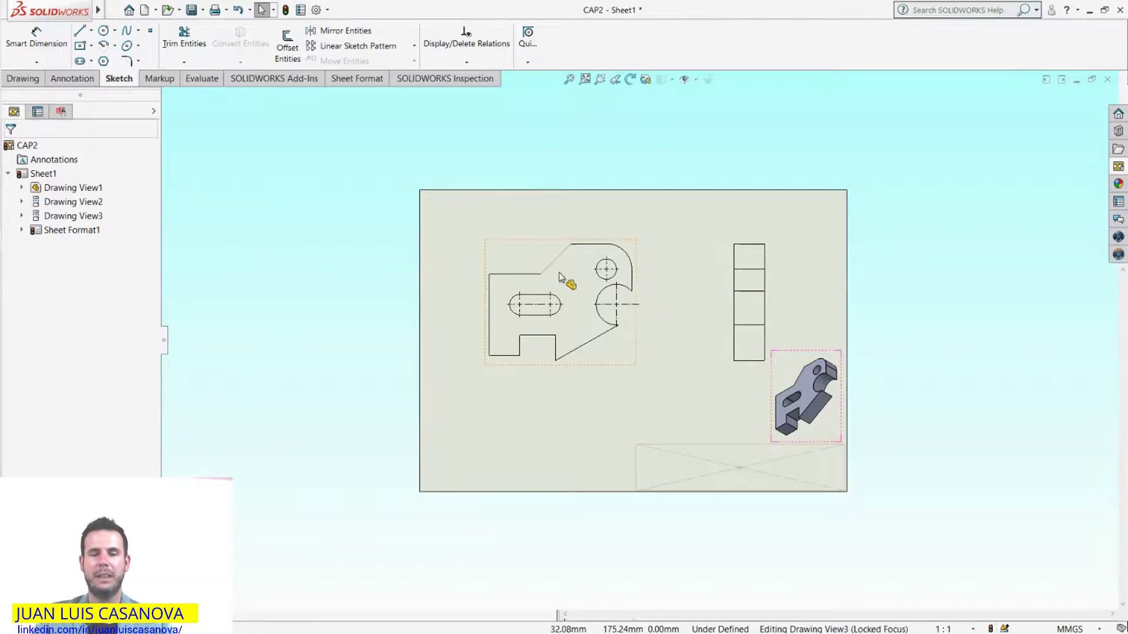
pyautogui.scroll(-2, 659, 338)
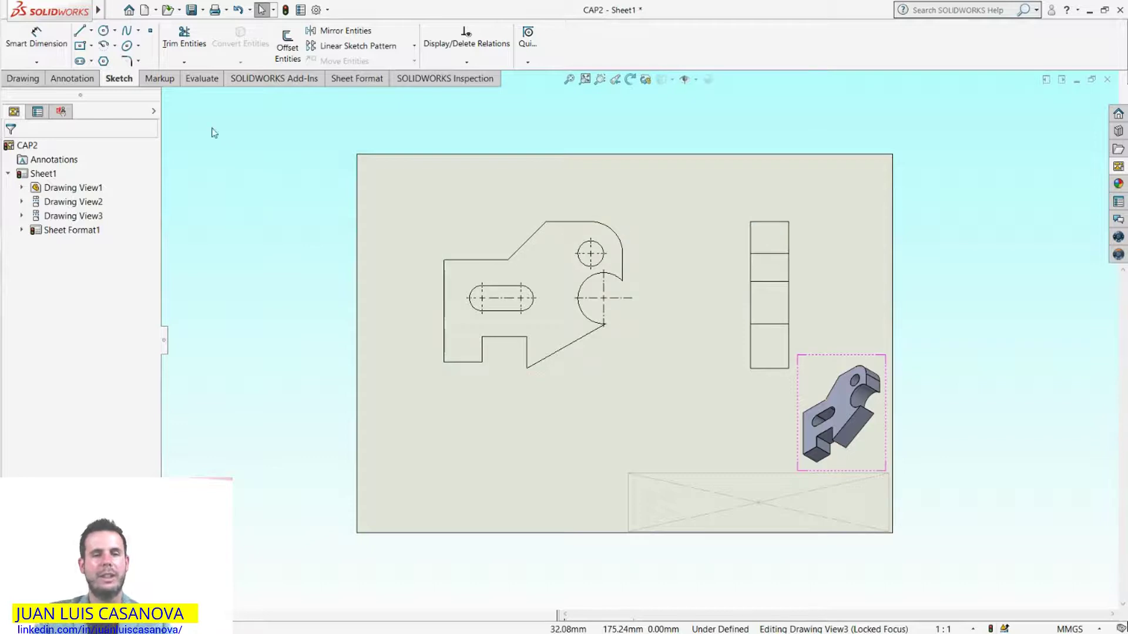
# Browse the Markup, Evaluate, Add-ins and Sheet Format tools, then return to Annotation.
pyautogui.click(168, 80)
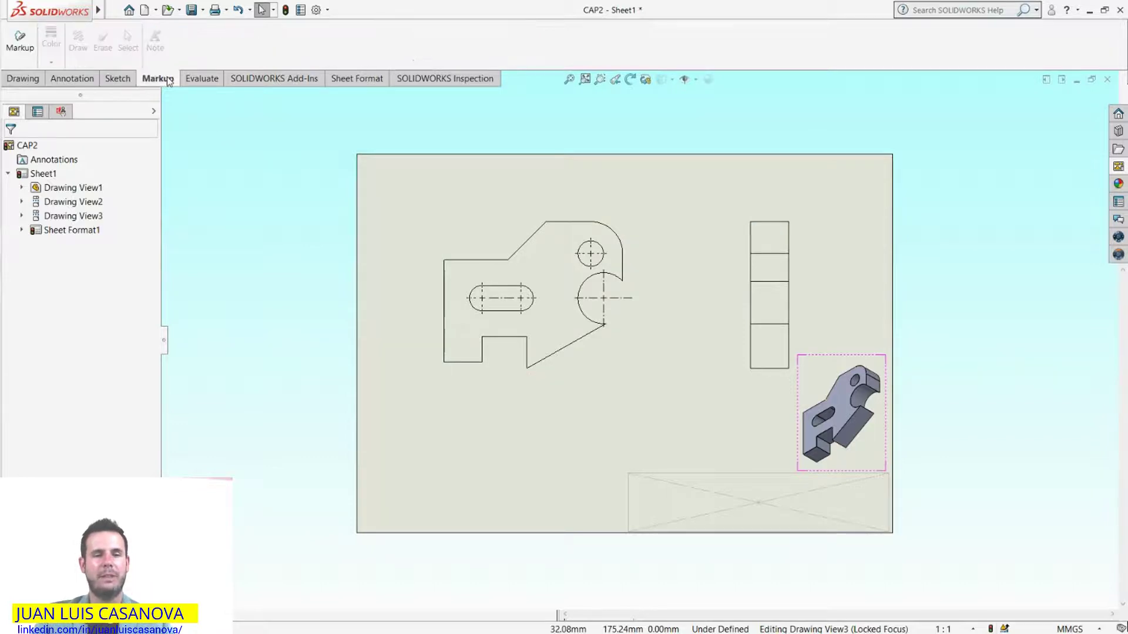
pyautogui.click(199, 80)
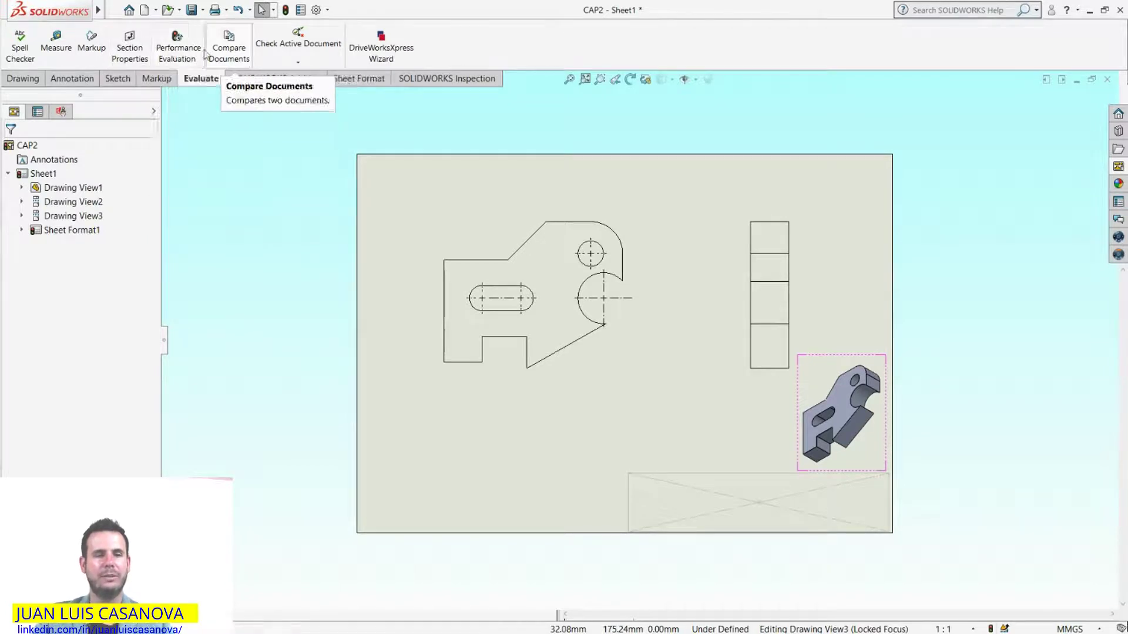
pyautogui.click(309, 81)
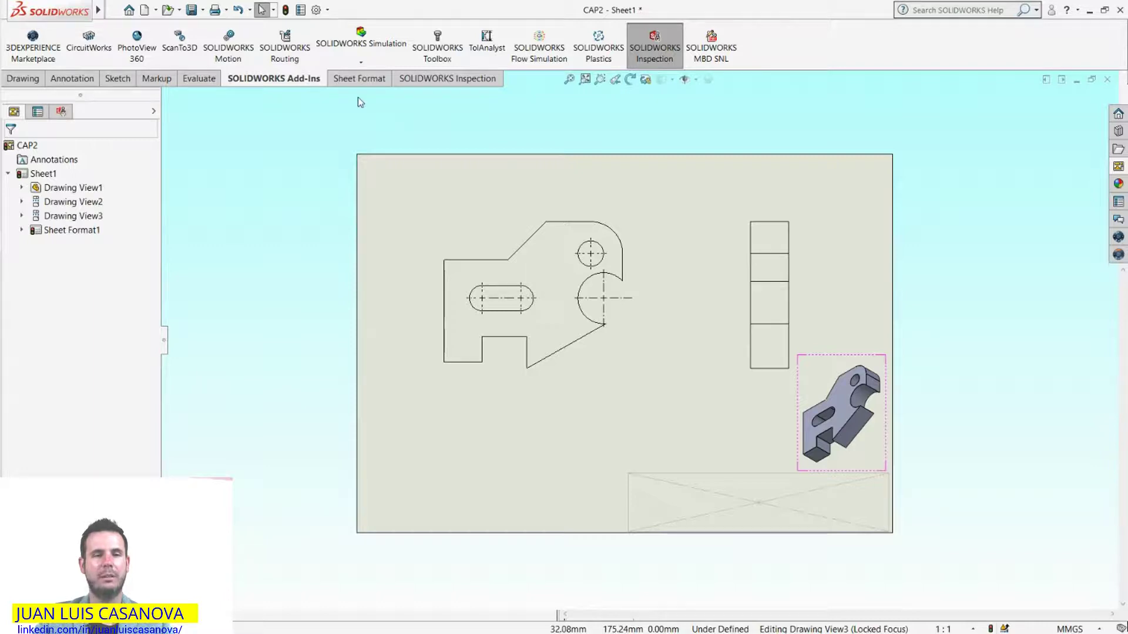
pyautogui.click(359, 79)
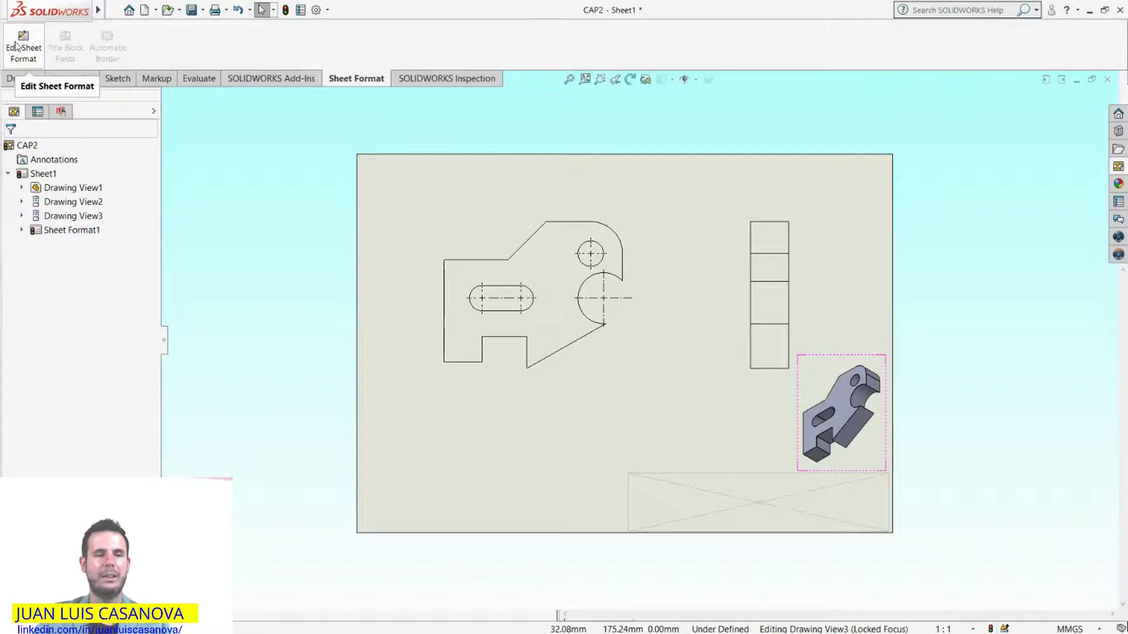
pyautogui.rightClick(52, 174)
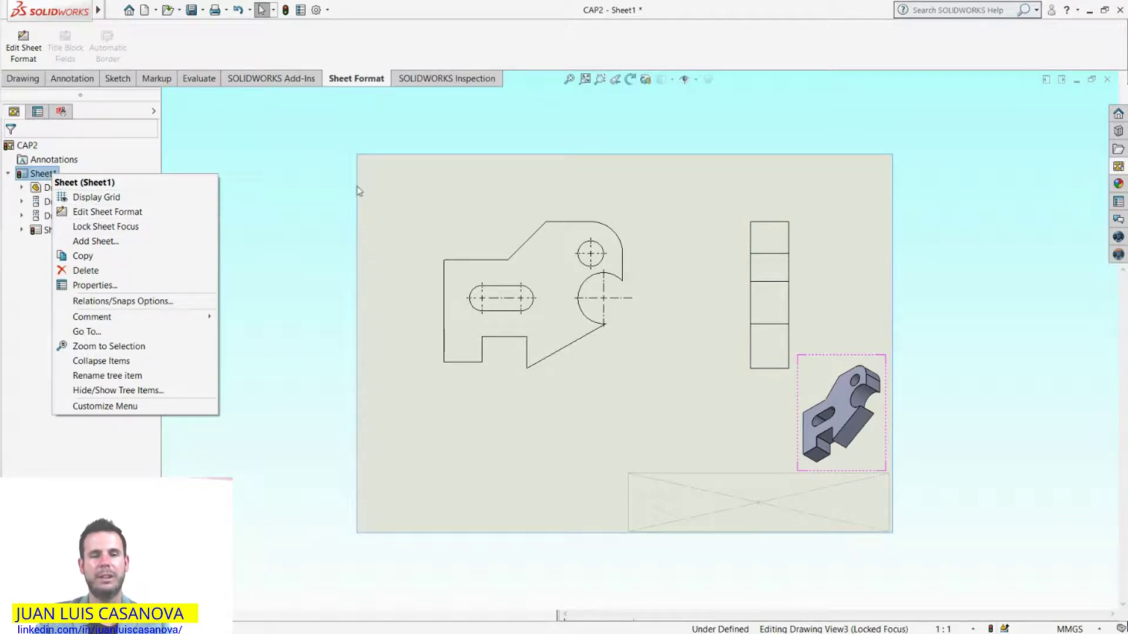
pyautogui.click(351, 149)
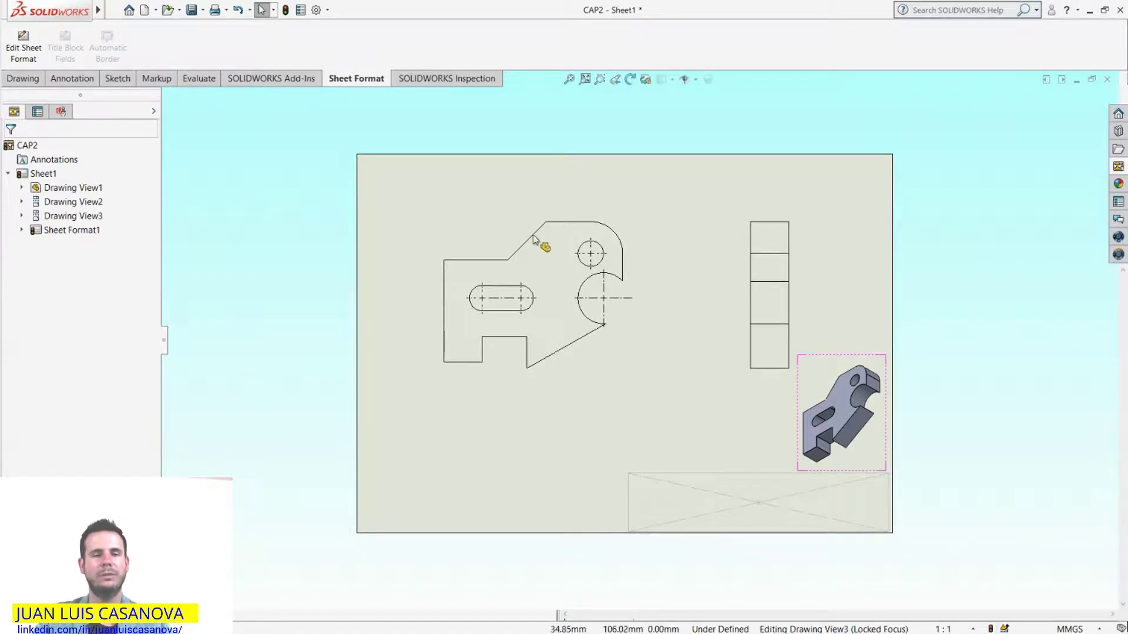
pyautogui.click(76, 80)
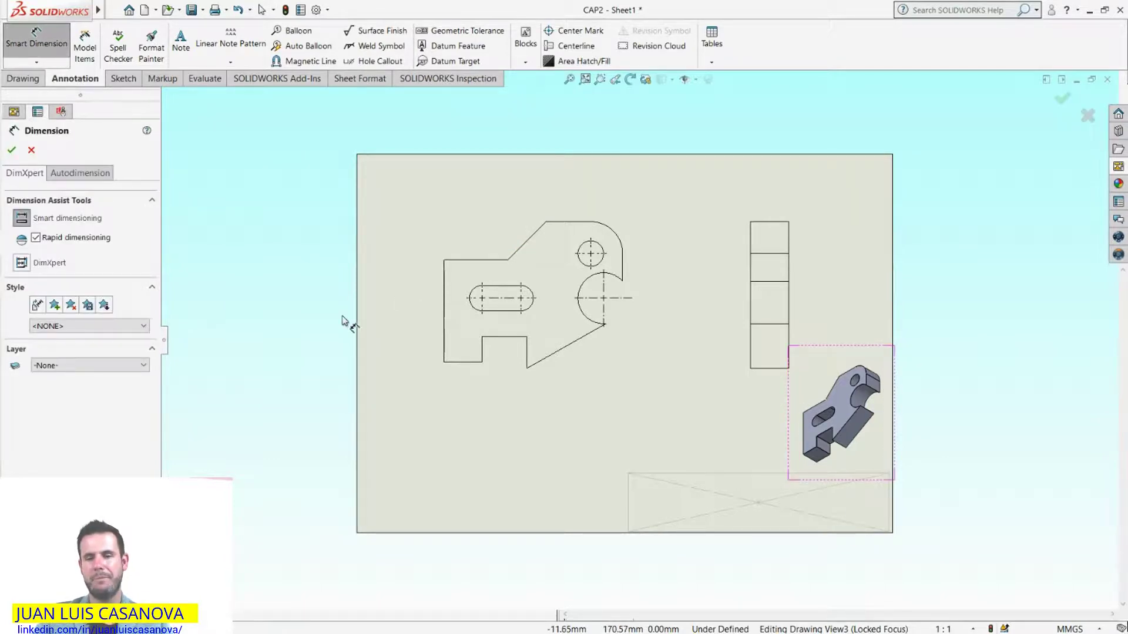
# Dimension the front view's overall width as 140.00 above the part.
pyautogui.scroll(-2, 594, 258)
pyautogui.scroll(-1, 597, 263)
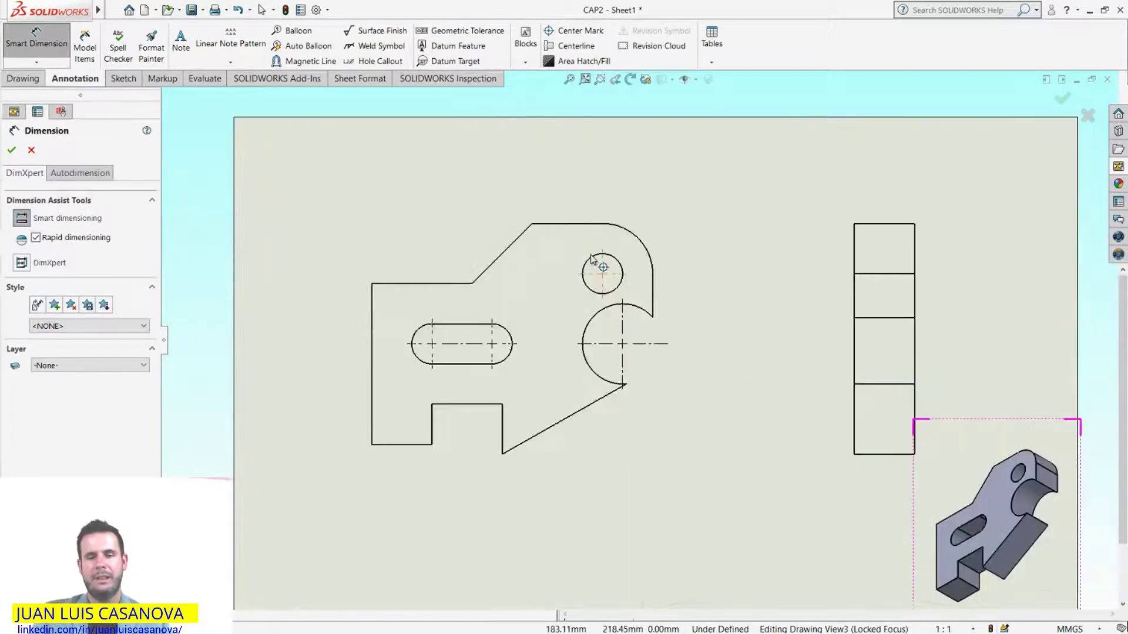
pyautogui.click(372, 325)
pyautogui.click(653, 297)
pyautogui.click(509, 156)
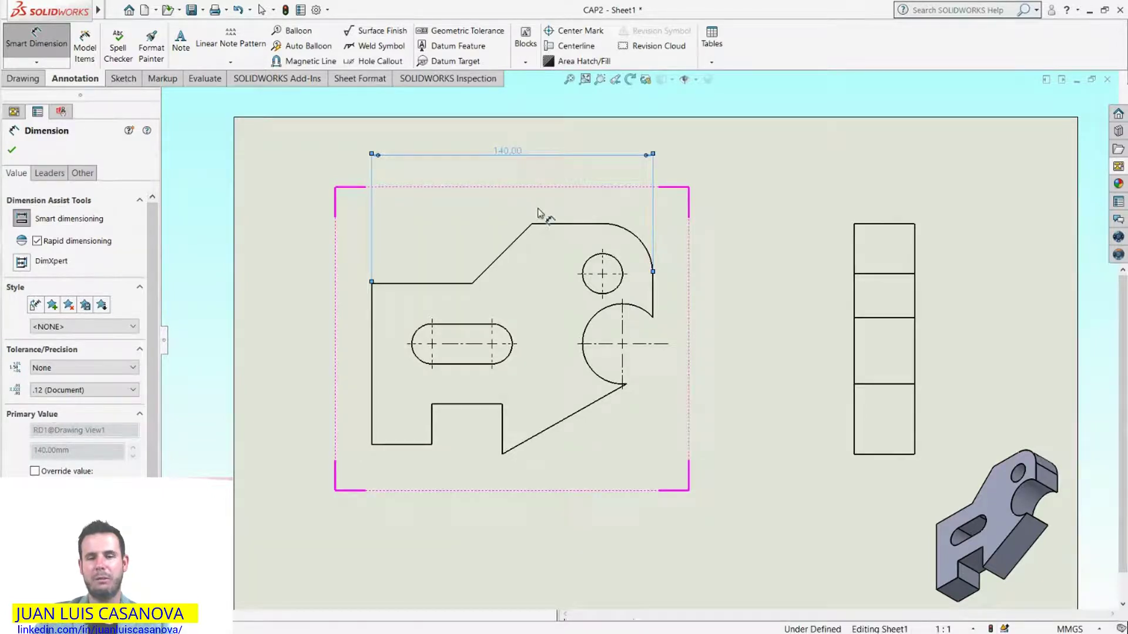
pyautogui.scroll(2, 532, 182)
pyautogui.scroll(-1, 531, 183)
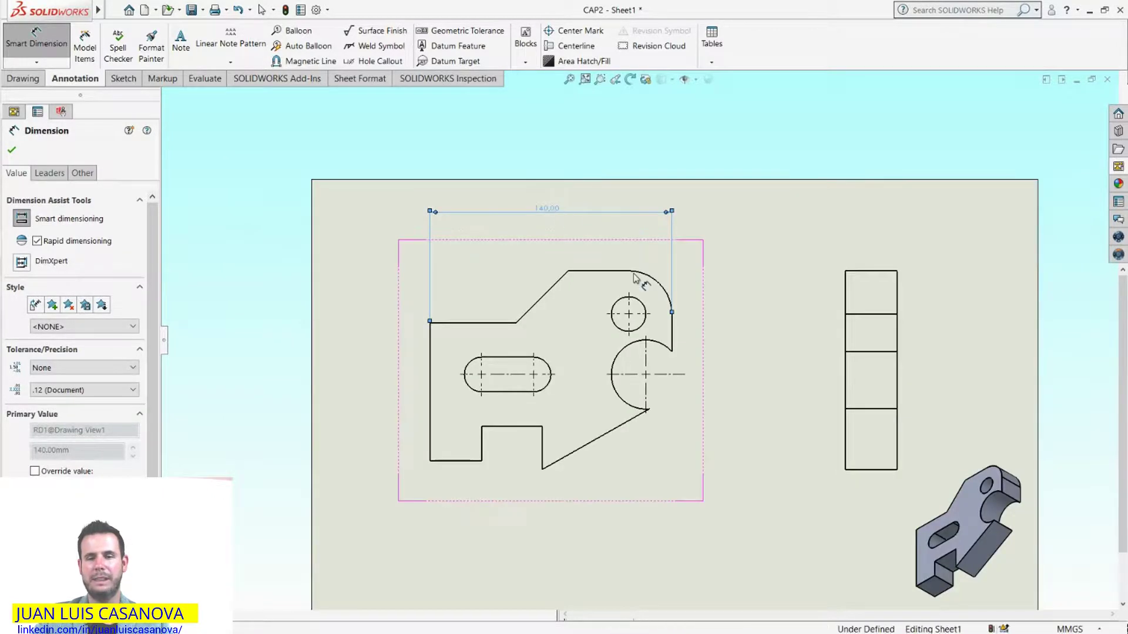
pyautogui.scroll(1, 788, 466)
pyautogui.scroll(1, 787, 473)
pyautogui.scroll(1, 683, 423)
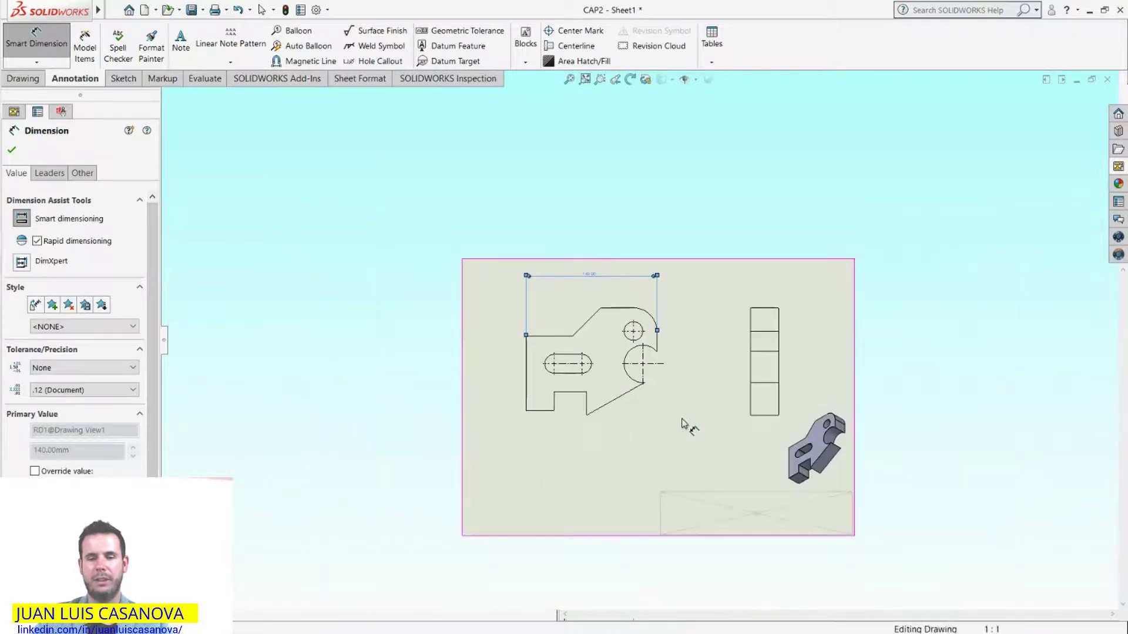
pyautogui.scroll(-2, 682, 422)
pyautogui.scroll(1, 502, 160)
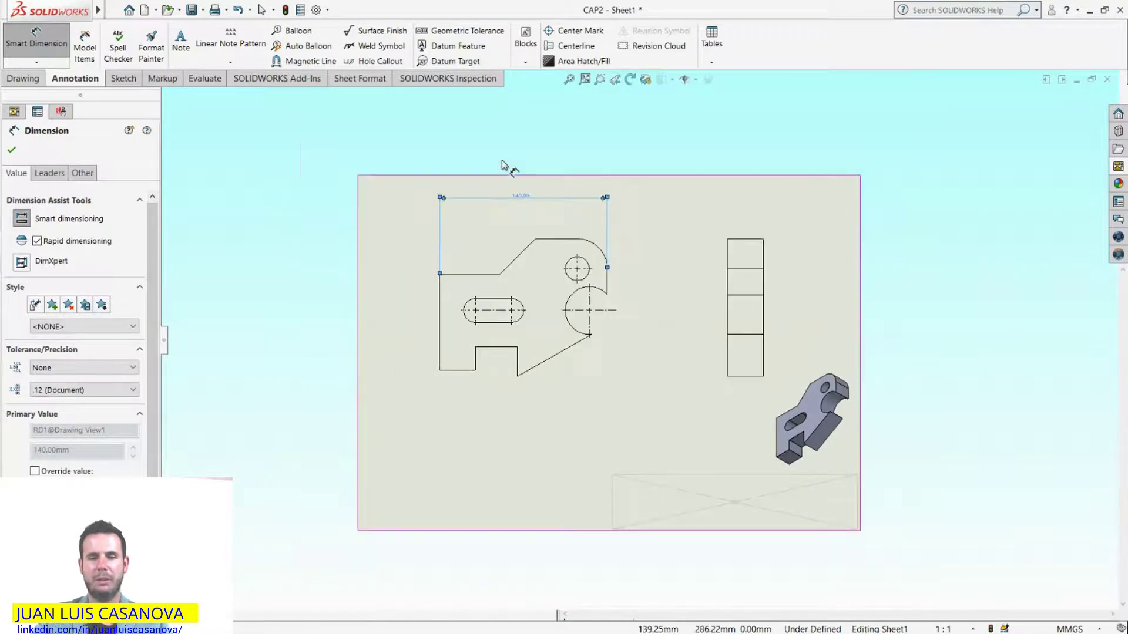
pyautogui.scroll(-2, 504, 163)
pyautogui.scroll(-2, 505, 165)
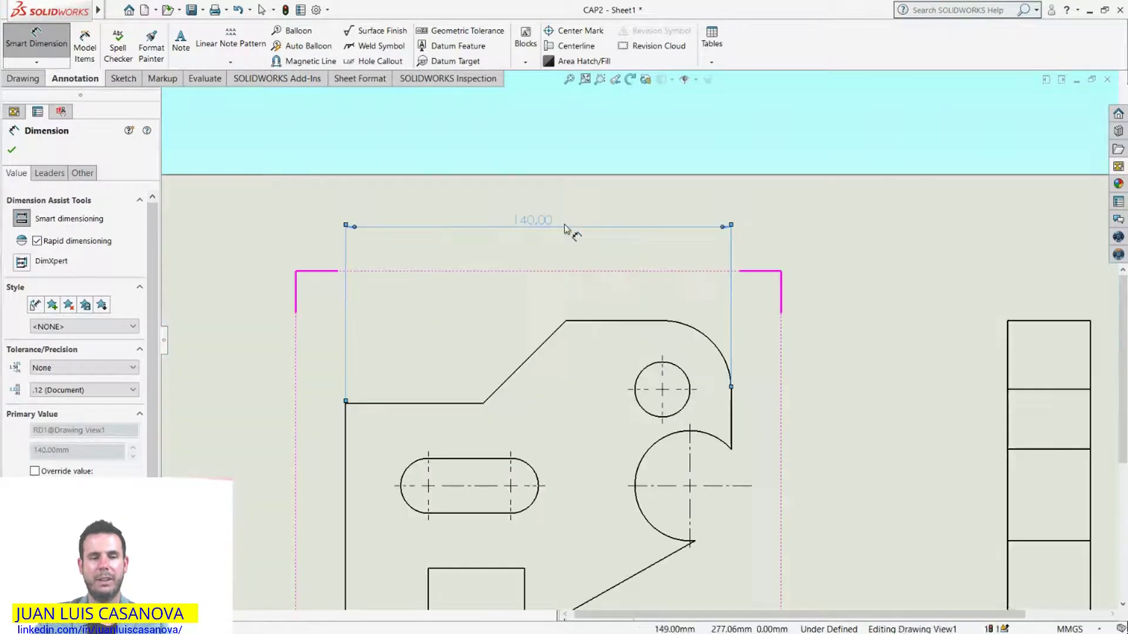
pyautogui.click(530, 225)
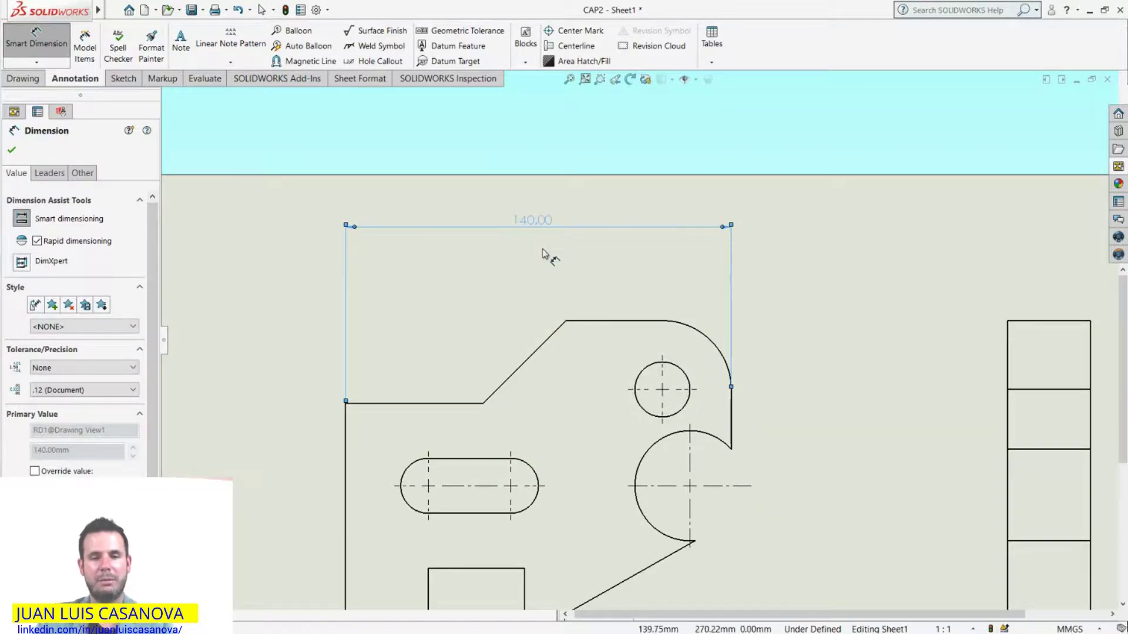
pyautogui.press('Escape')
# Select the 140.00 dimension to bring up its properties.
pyautogui.click(533, 222)
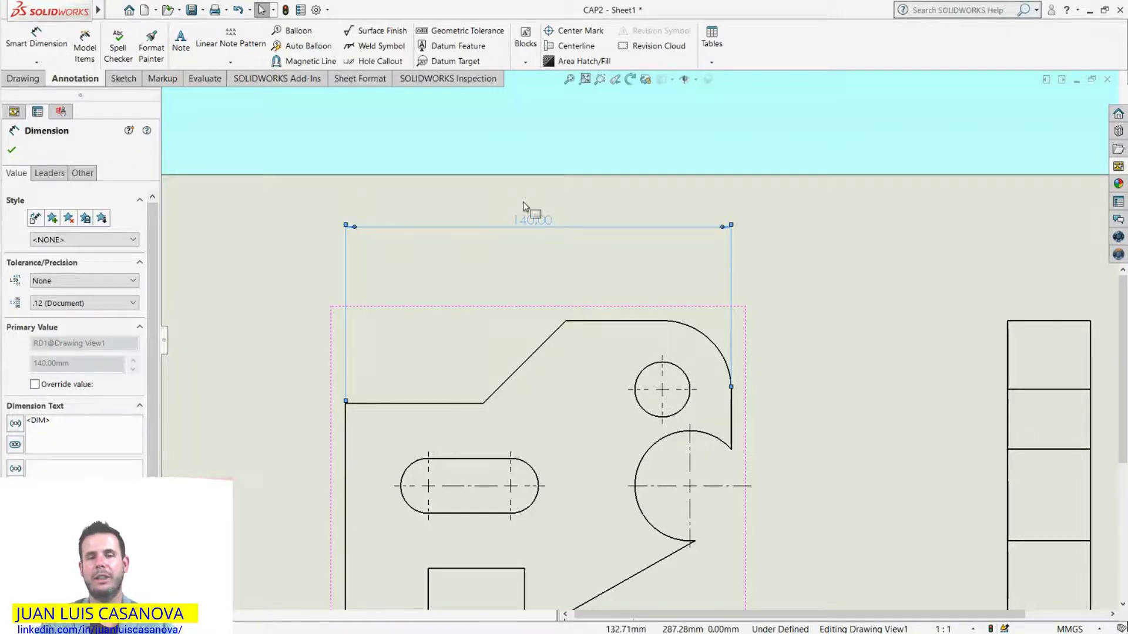
pyautogui.scroll(2, 525, 206)
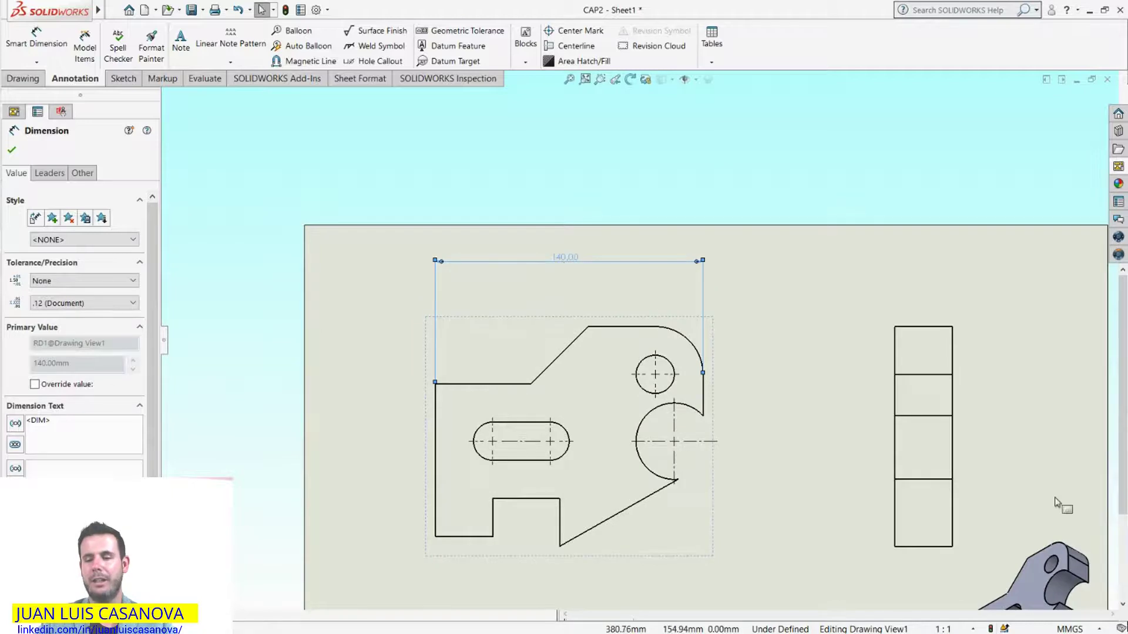
pyautogui.scroll(1, 960, 561)
pyautogui.scroll(-1, 573, 255)
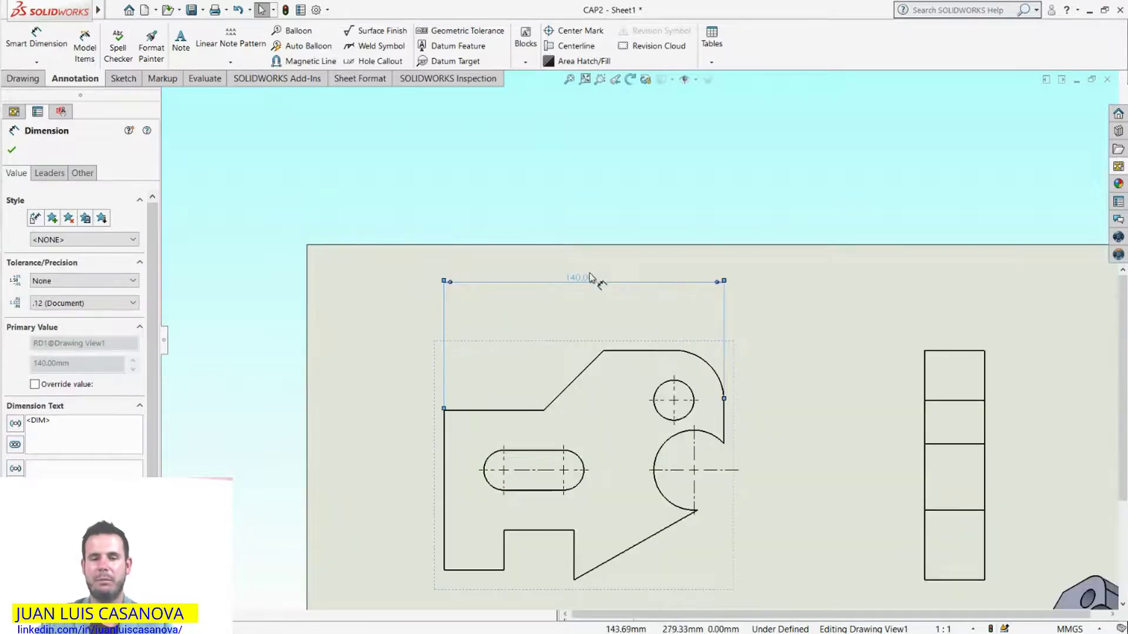
pyautogui.scroll(-1, 590, 278)
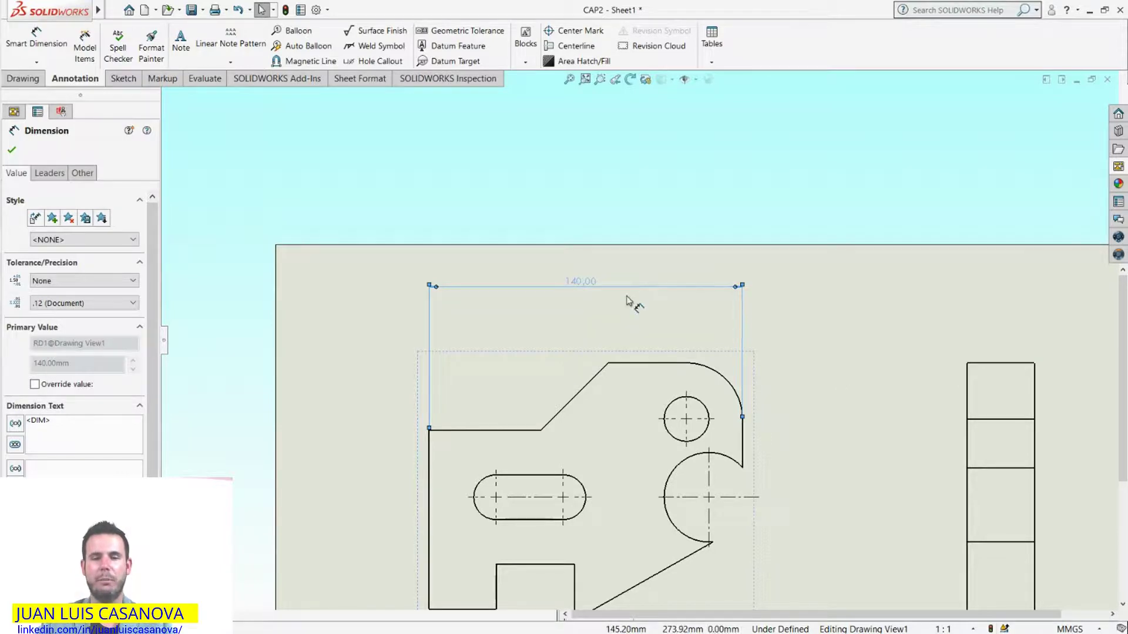
pyautogui.scroll(2, 629, 312)
pyautogui.scroll(-1, 784, 470)
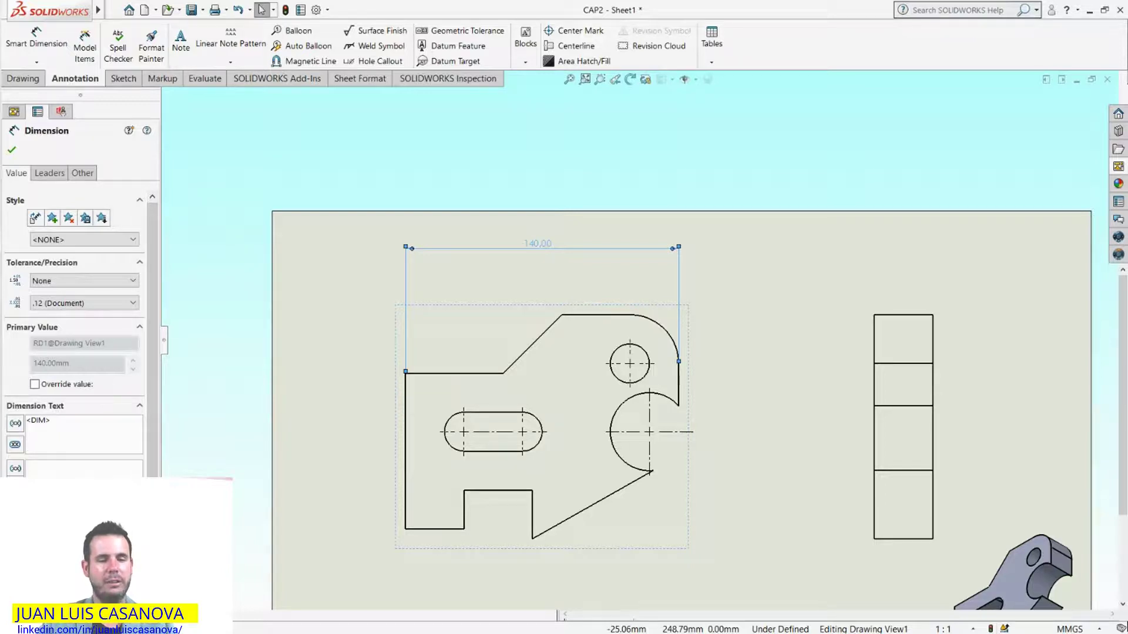
pyautogui.scroll(-1, 151, 358)
pyautogui.scroll(1, 151, 365)
pyautogui.scroll(-1, 151, 365)
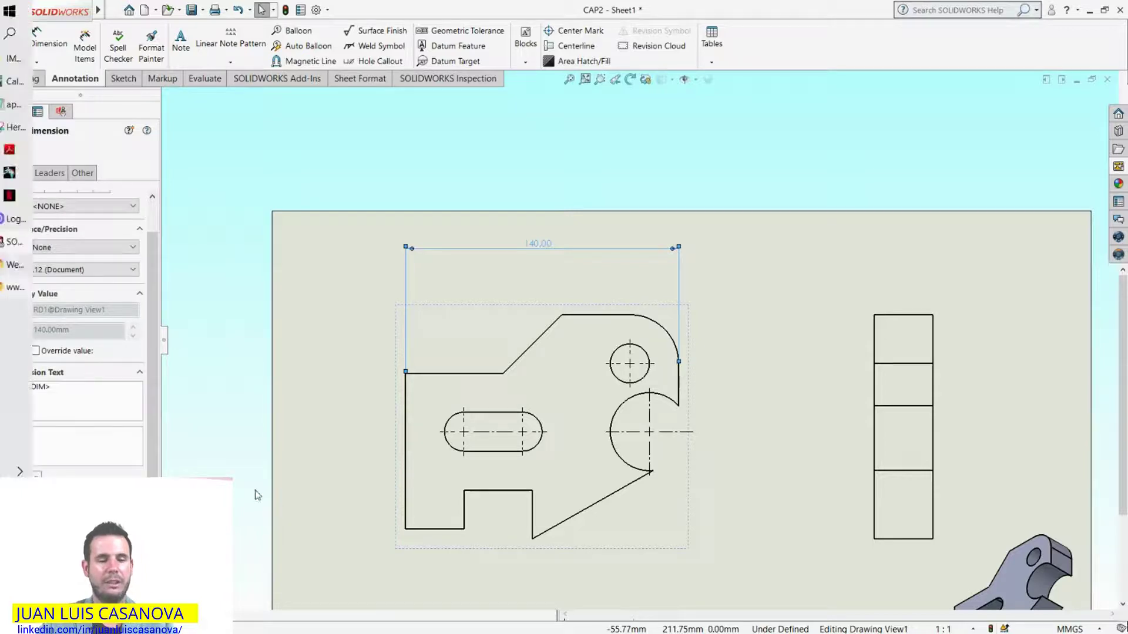
pyautogui.scroll(1, 156, 368)
# Set the 140.00 dimension's arrows to Outside, then back to Smart, and view its font options.
pyautogui.click(48, 175)
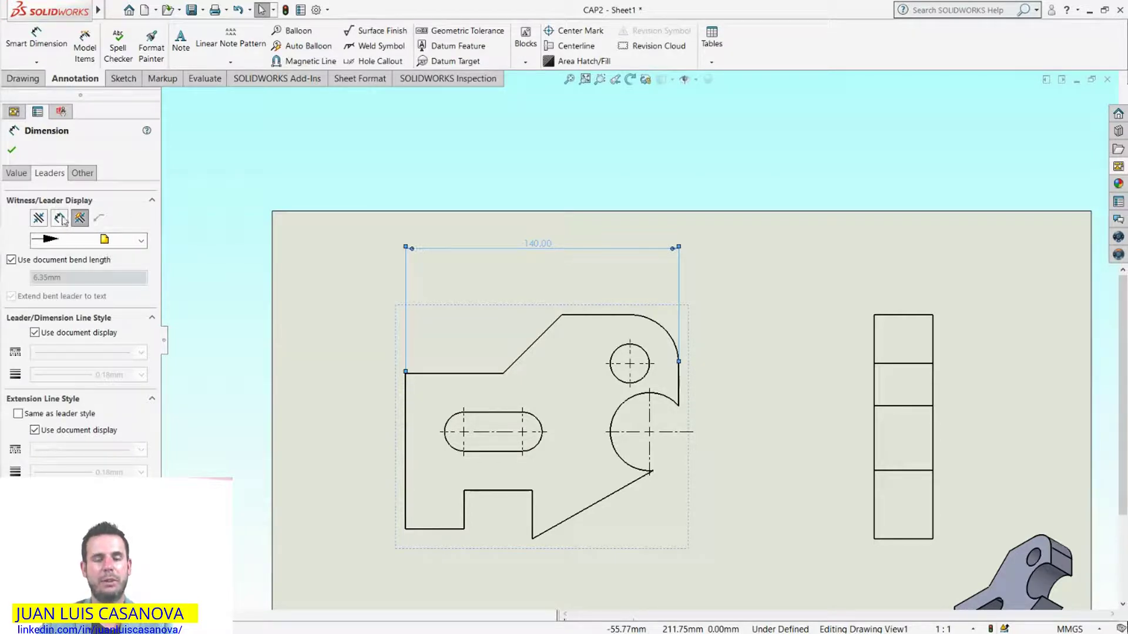
pyautogui.click(39, 218)
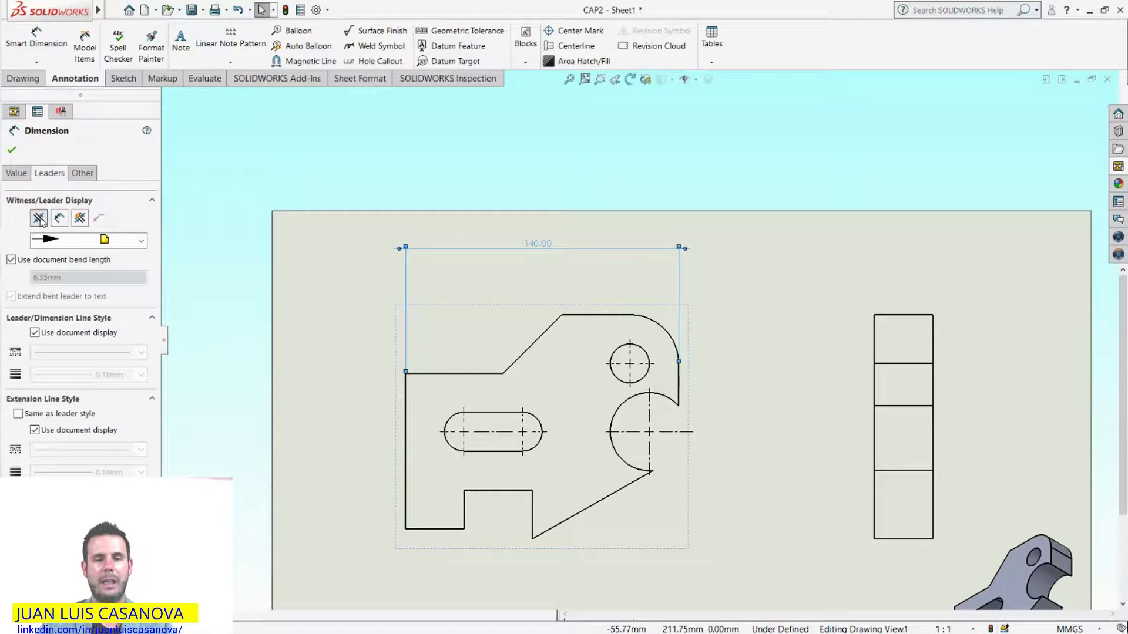
pyautogui.click(82, 219)
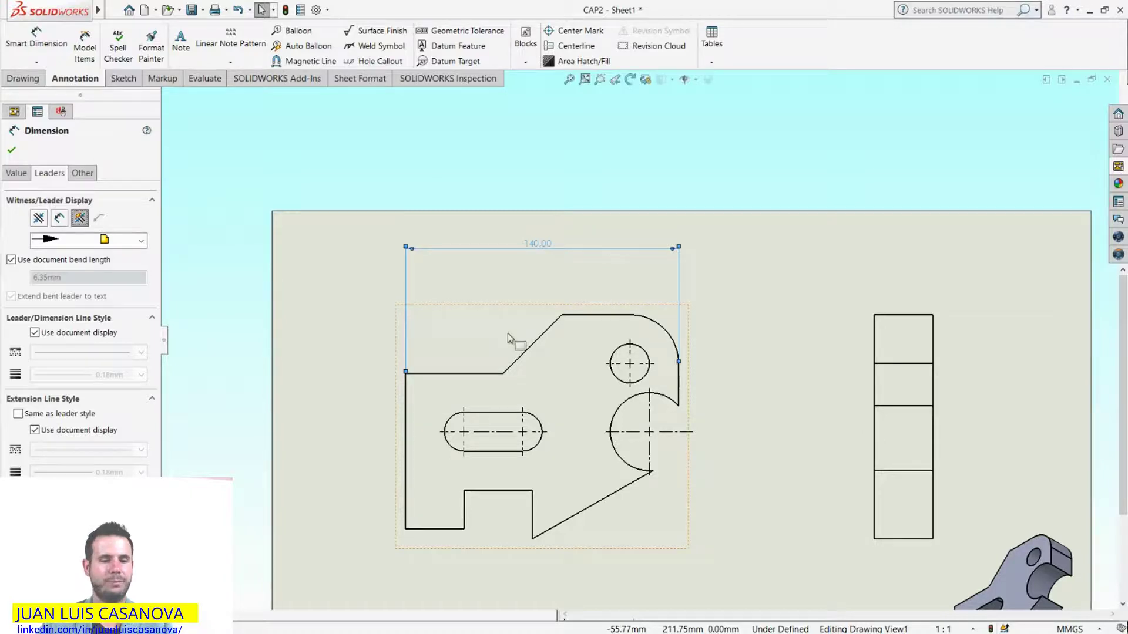
pyautogui.click(85, 177)
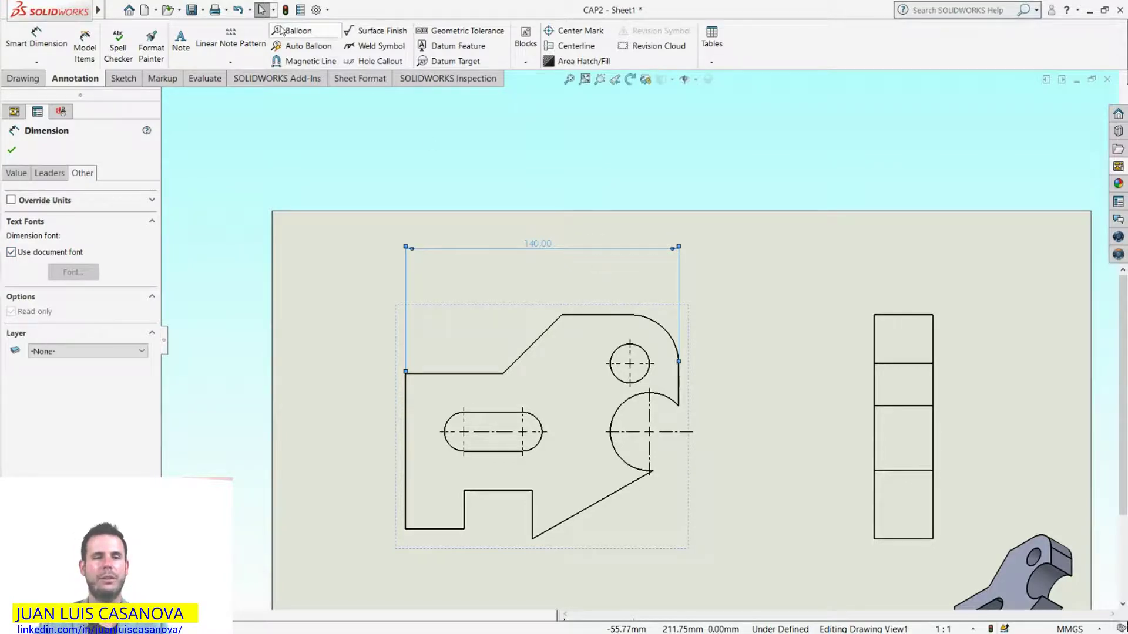
# In Document Properties > Dimensions, set the Century Gothic font height to 4.5 mm.
pyautogui.click(225, 18)
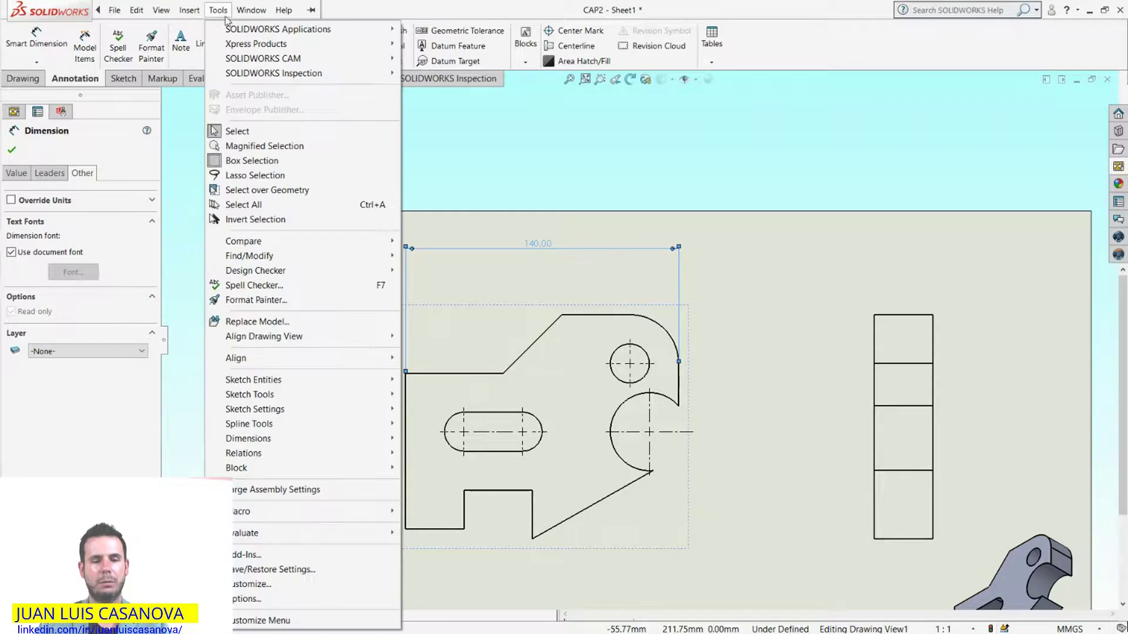
pyautogui.click(282, 599)
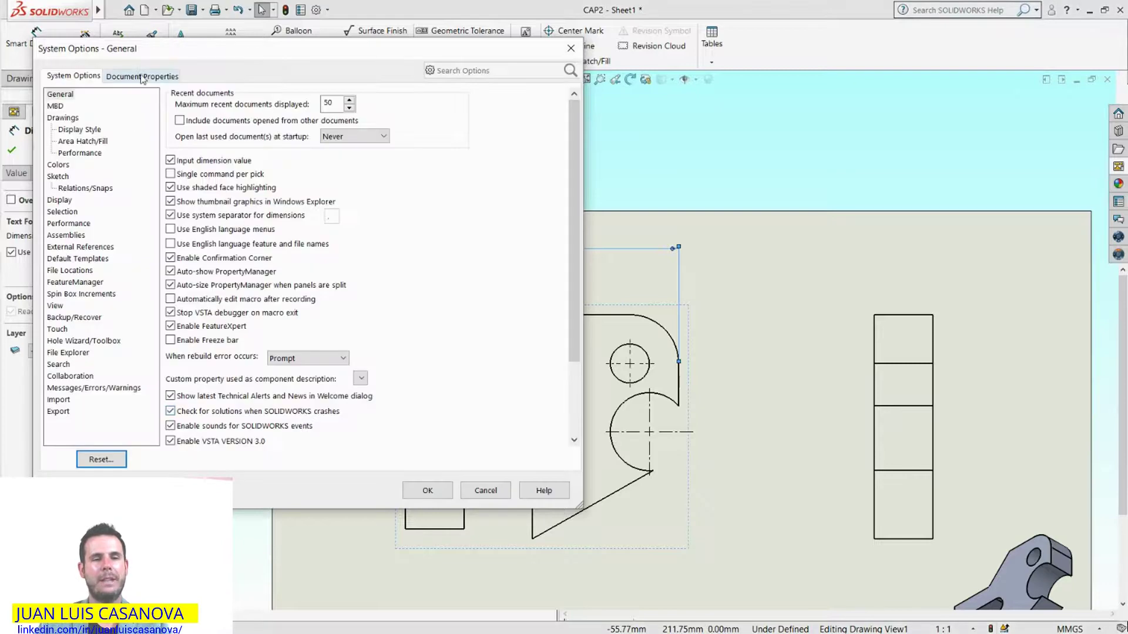
pyautogui.click(142, 76)
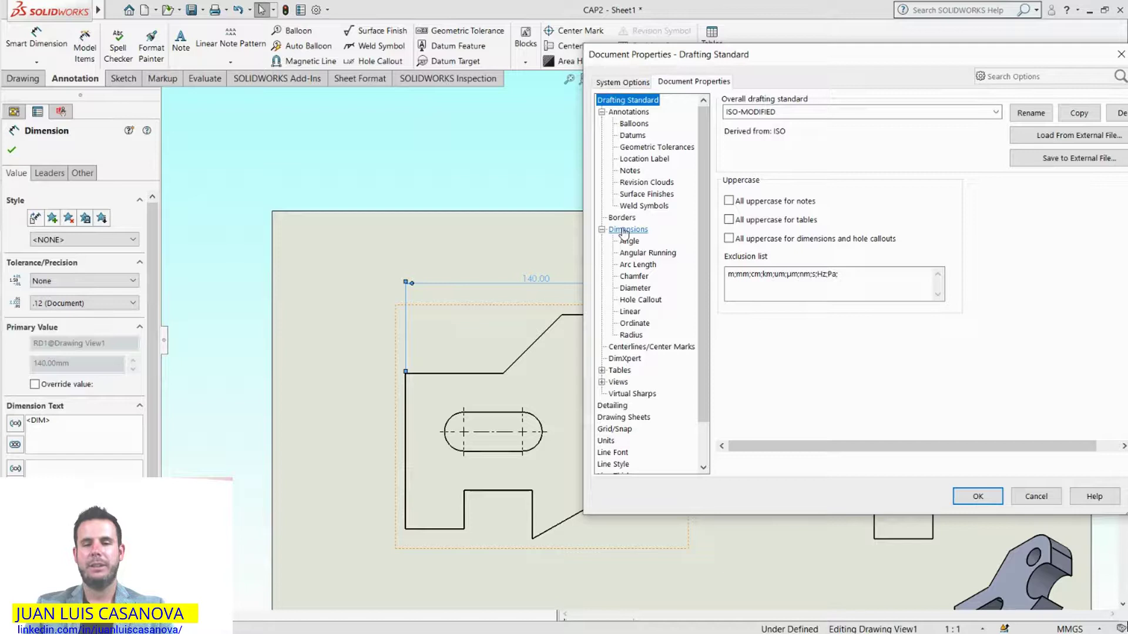
pyautogui.click(624, 230)
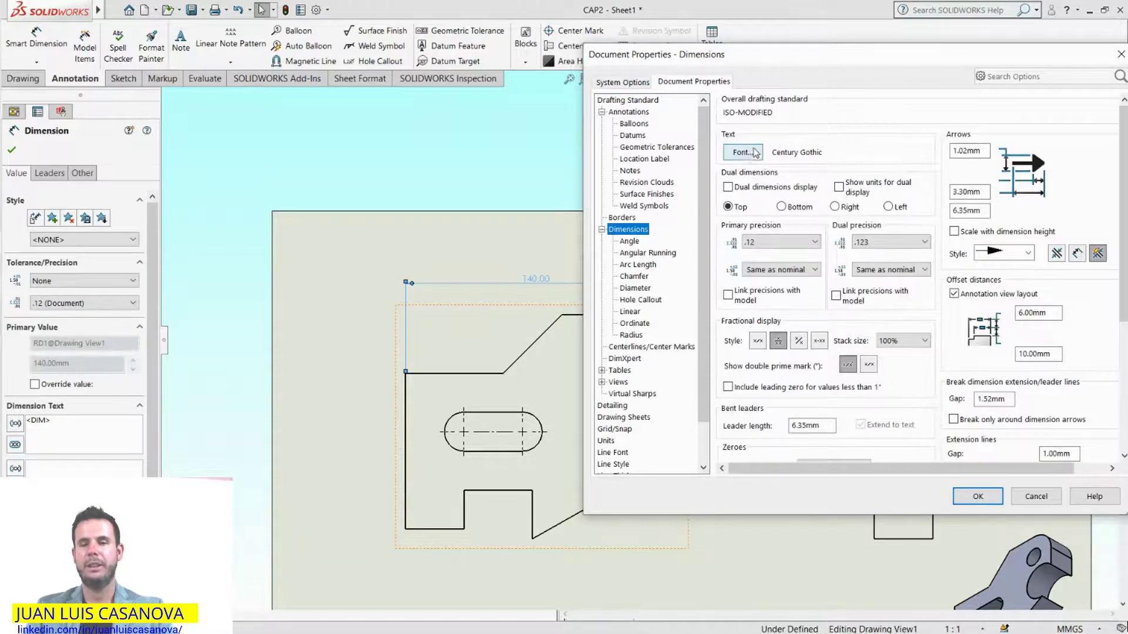
pyautogui.click(742, 153)
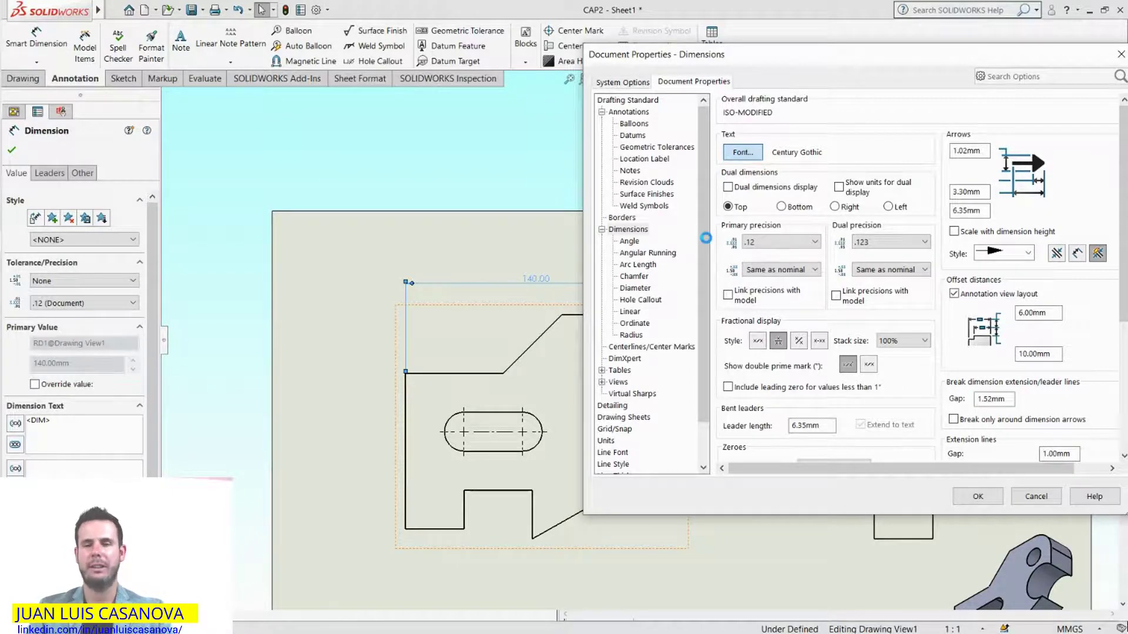
pyautogui.click(743, 154)
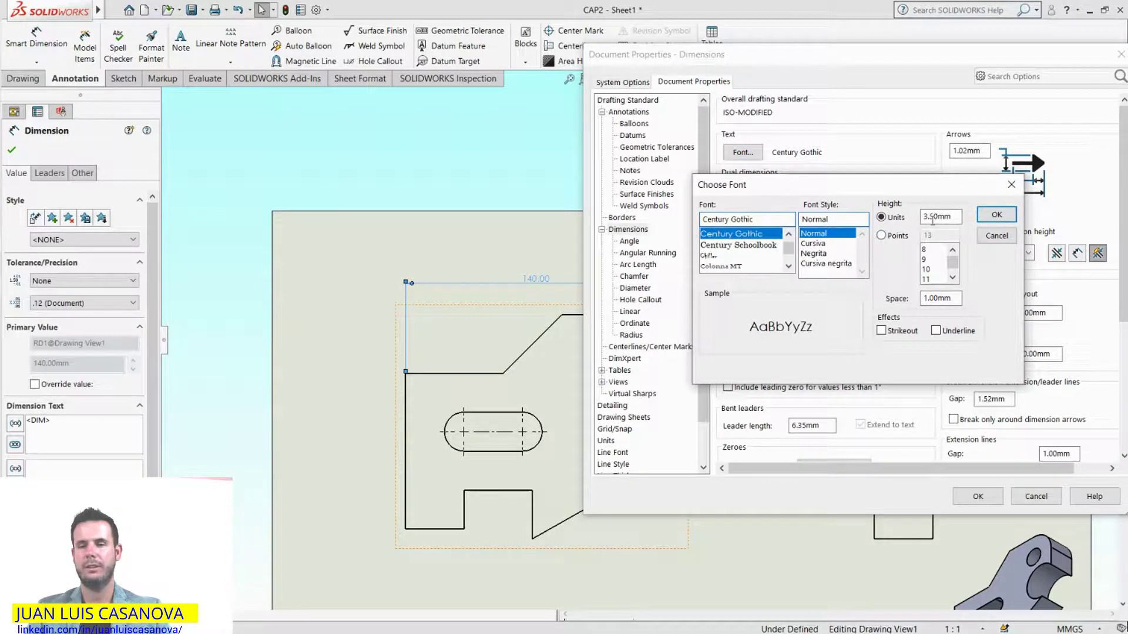
pyautogui.moveTo(946, 217); pyautogui.dragTo(920, 218)
pyautogui.write('40')
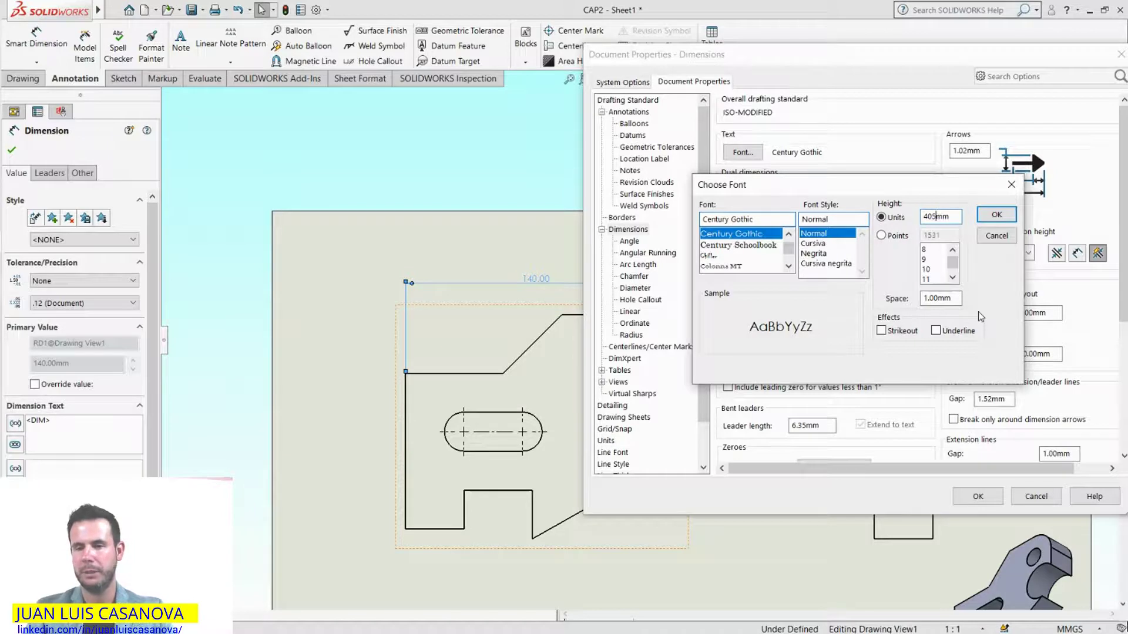
pyautogui.press('BackSpace')
pyautogui.press('BackSpace')
pyautogui.write('.')
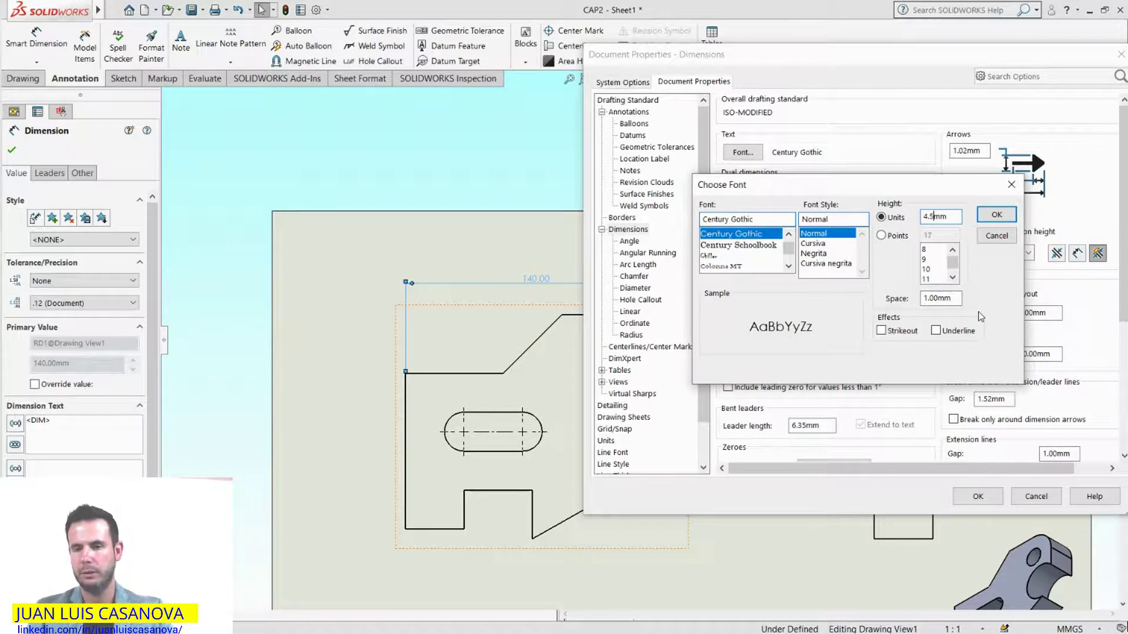
pyautogui.press('Return')
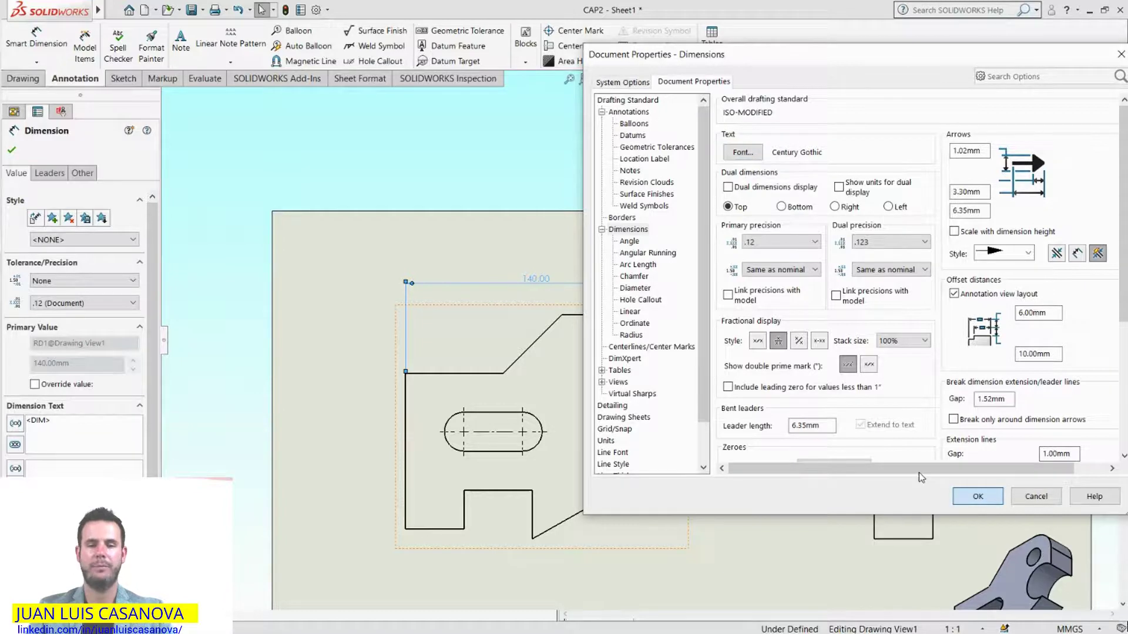
pyautogui.click(977, 496)
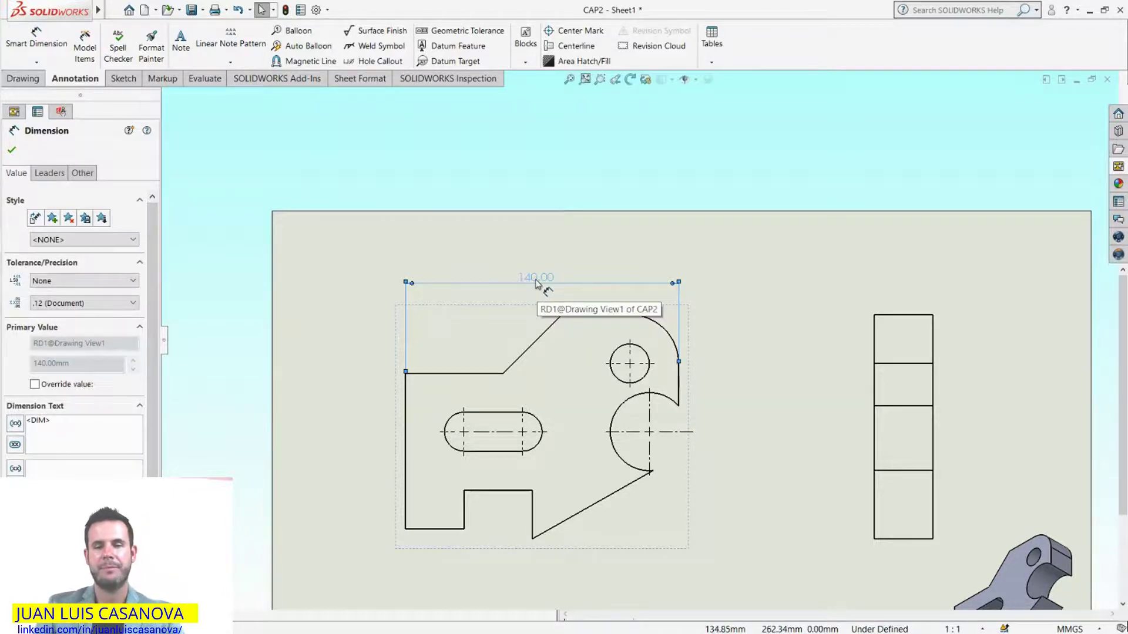
# Lift the 140.00 dimension and add 50.00 and 80.00 dimensions from the left edge.
pyautogui.moveTo(534, 288); pyautogui.dragTo(534, 251)
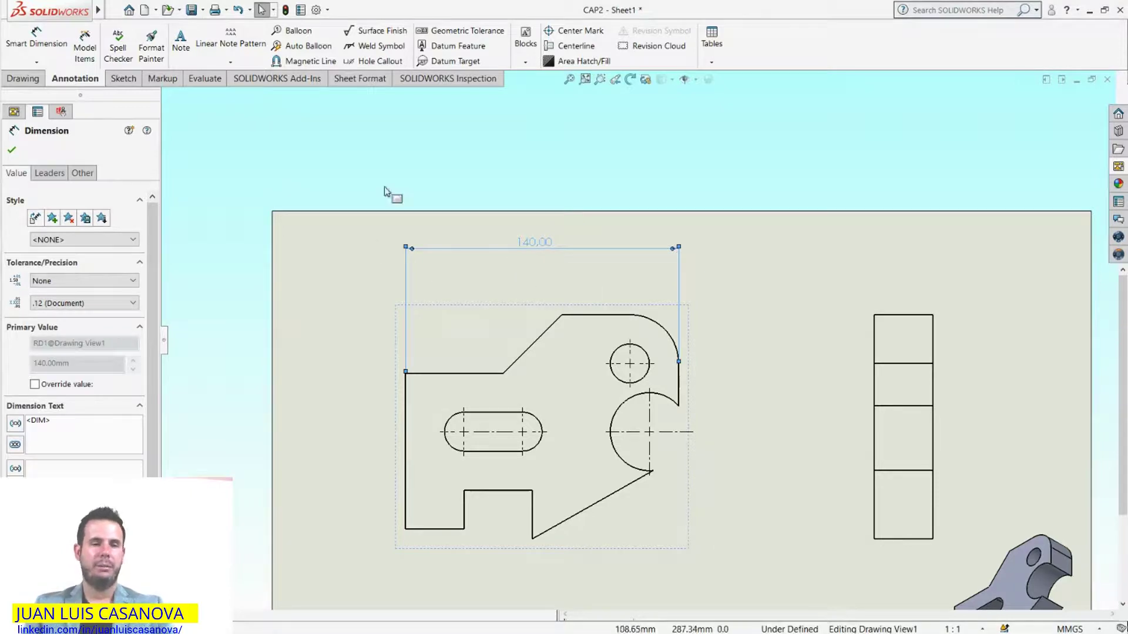
pyautogui.click(36, 39)
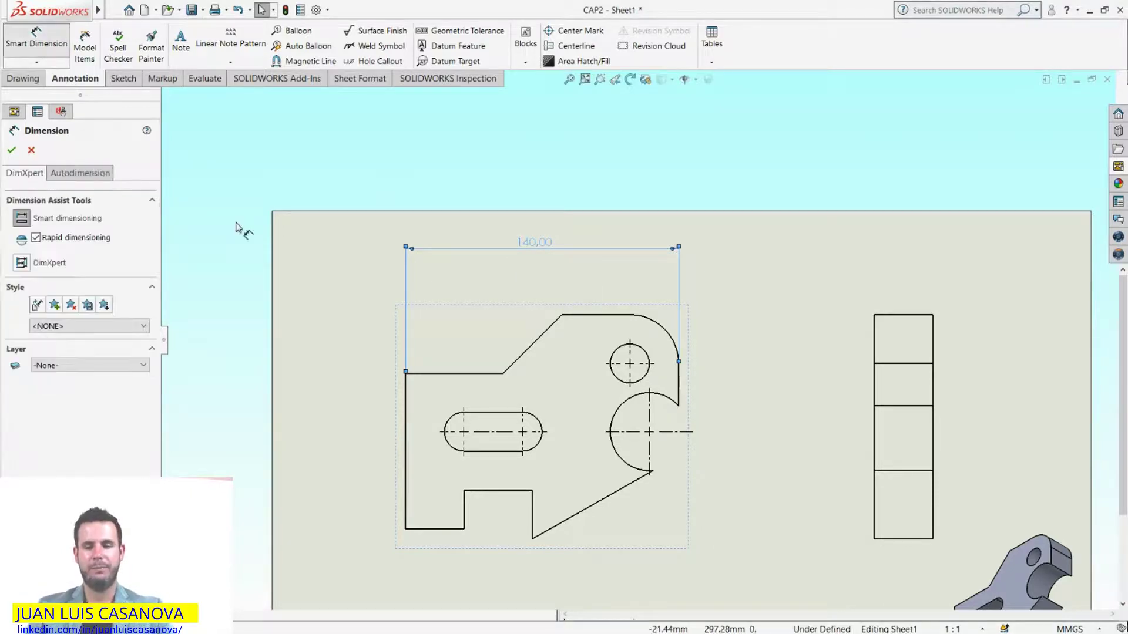
pyautogui.click(407, 406)
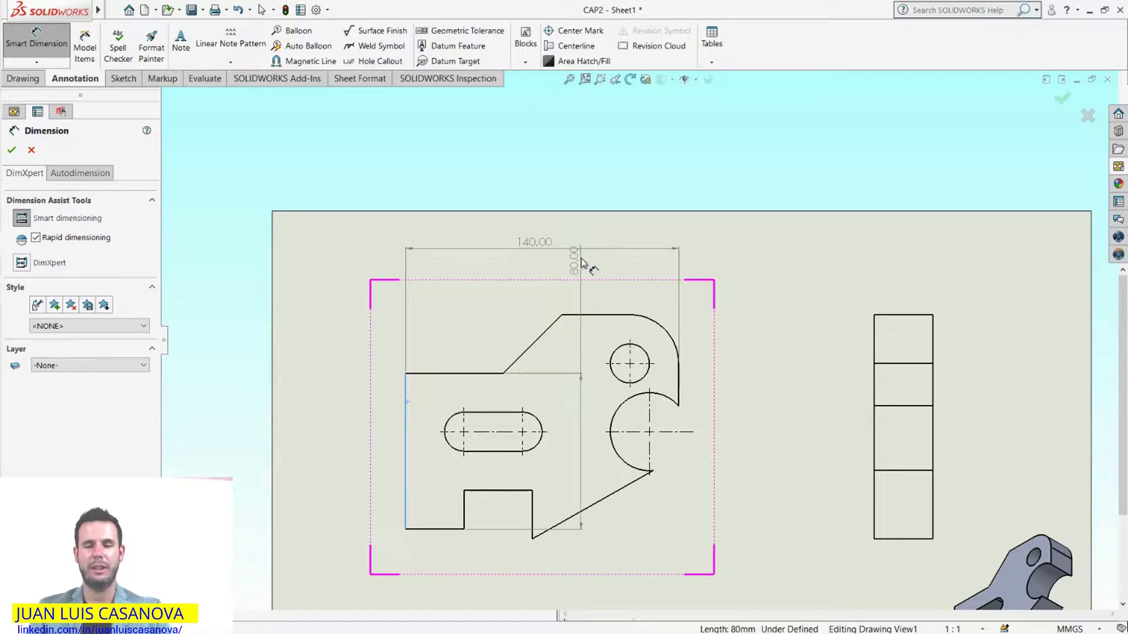
pyautogui.click(503, 374)
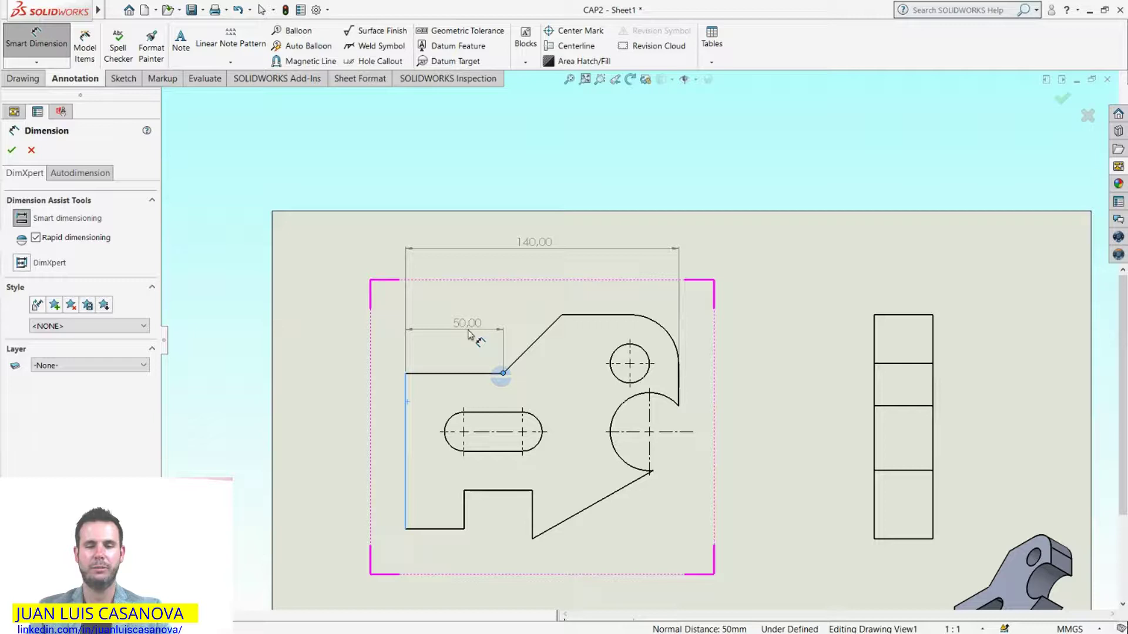
pyautogui.click(470, 335)
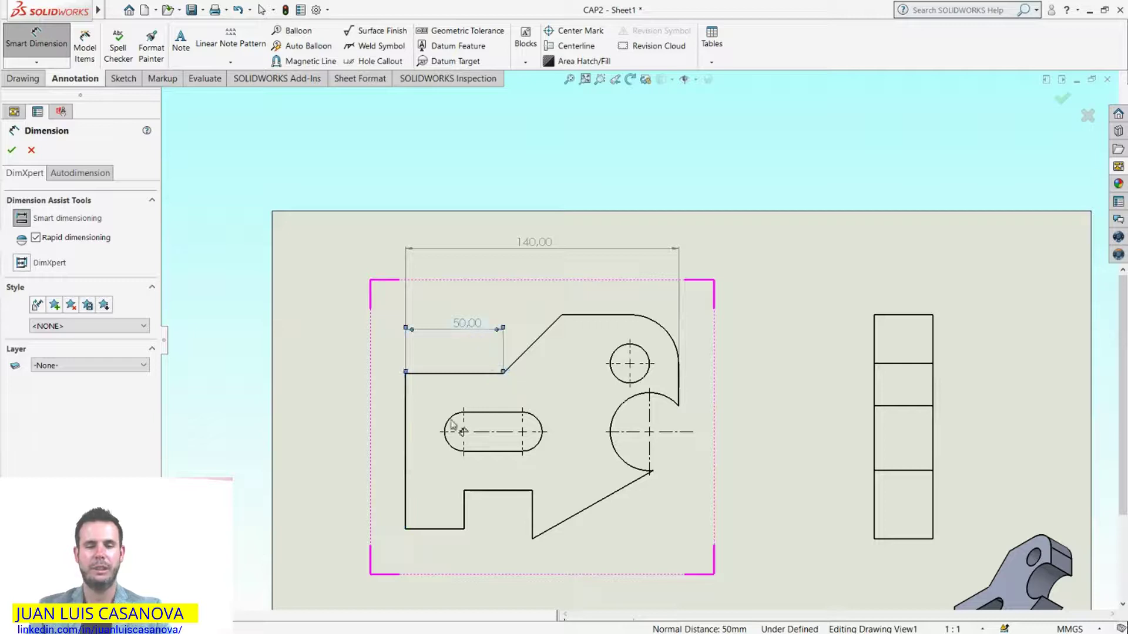
pyautogui.click(406, 412)
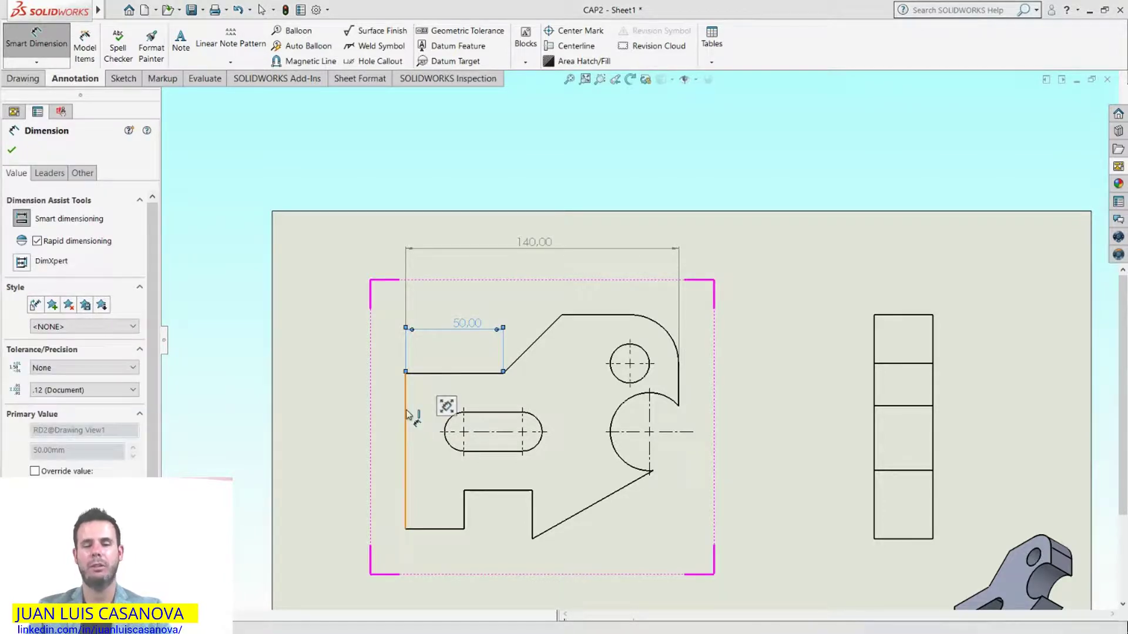
pyautogui.click(561, 316)
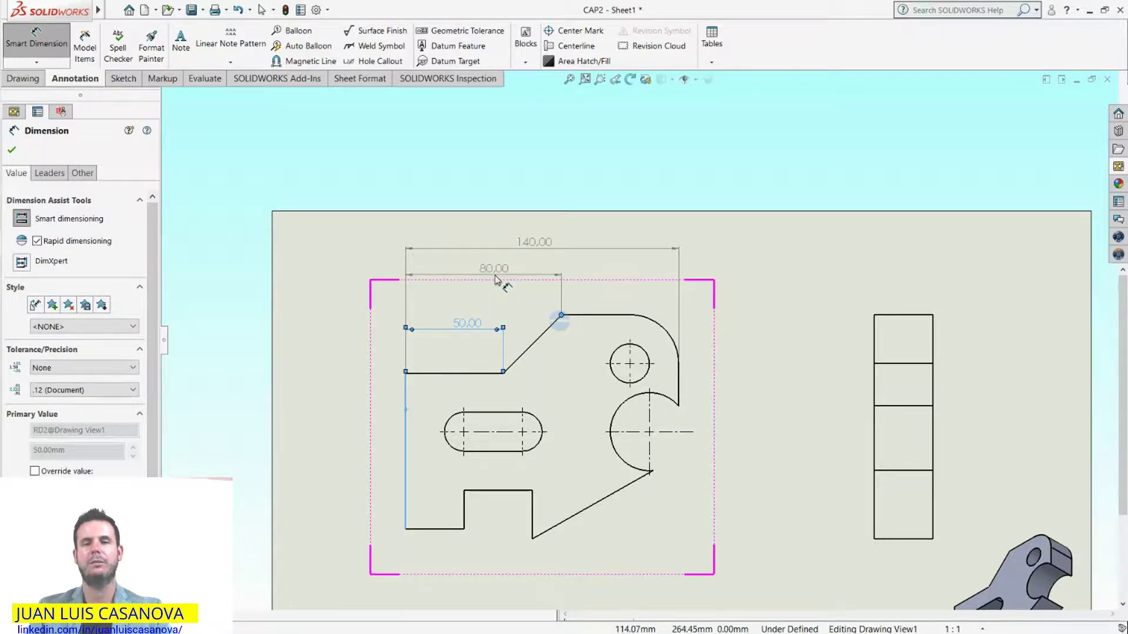
pyautogui.click(495, 280)
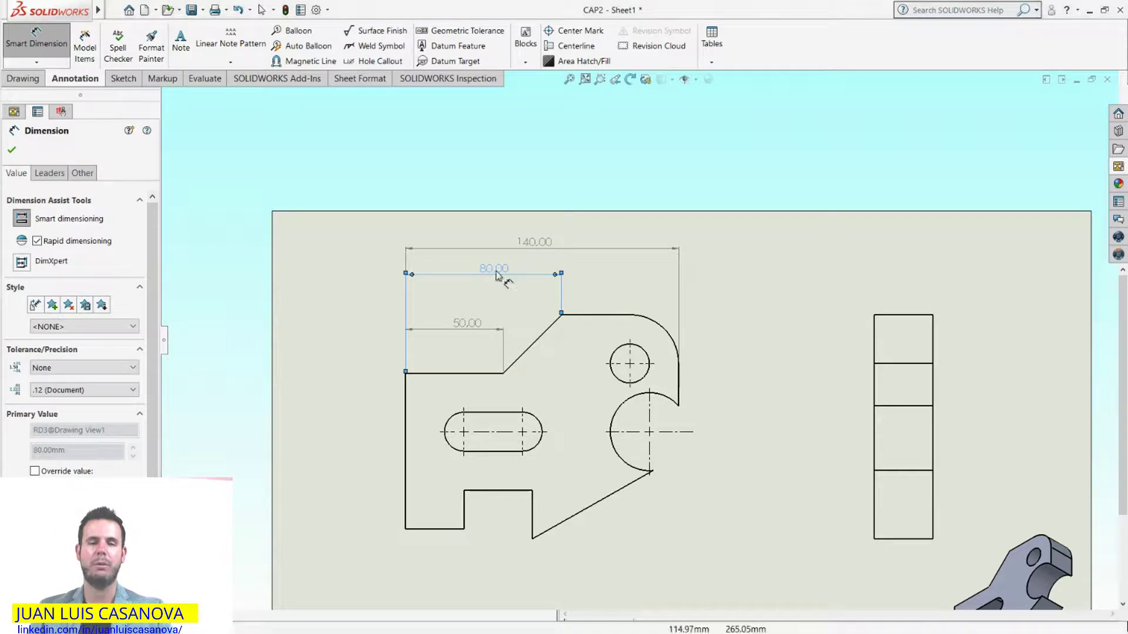
pyautogui.moveTo(497, 270); pyautogui.dragTo(495, 278)
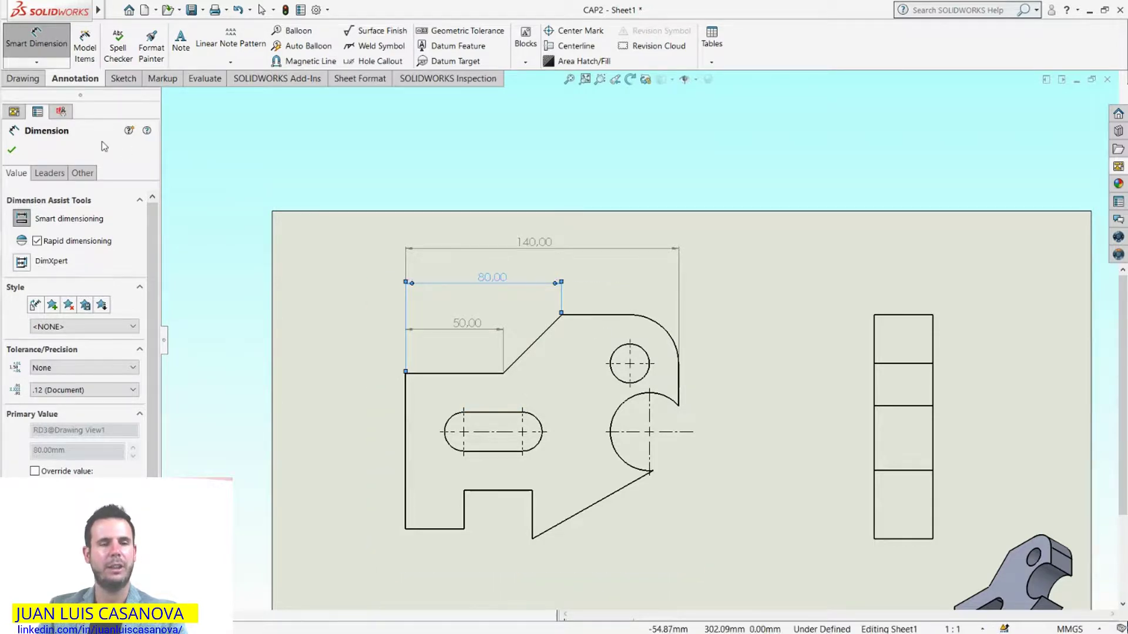
# Dimension the slot's left centre (30.00) and right end (60.00) from the part's left edge.
pyautogui.click(404, 411)
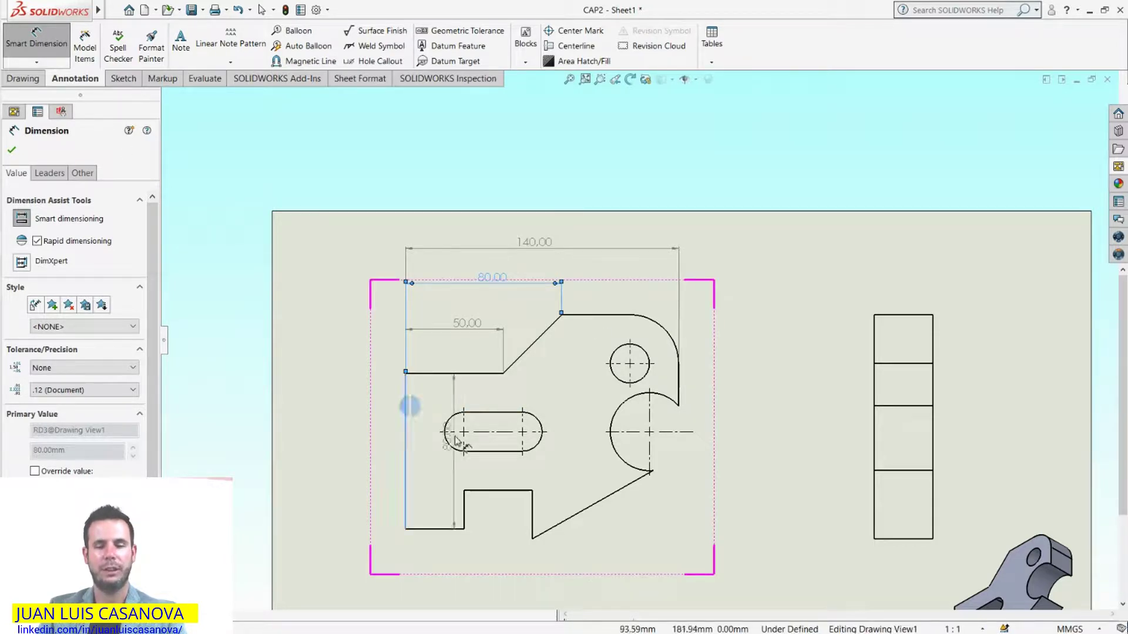
pyautogui.click(439, 423)
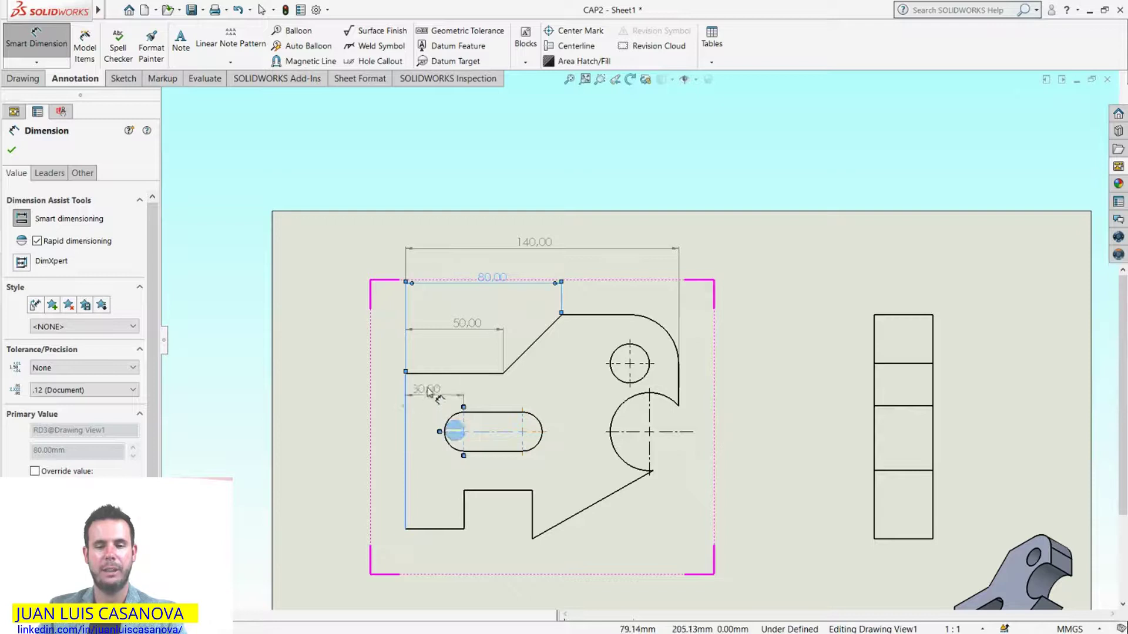
pyautogui.click(434, 356)
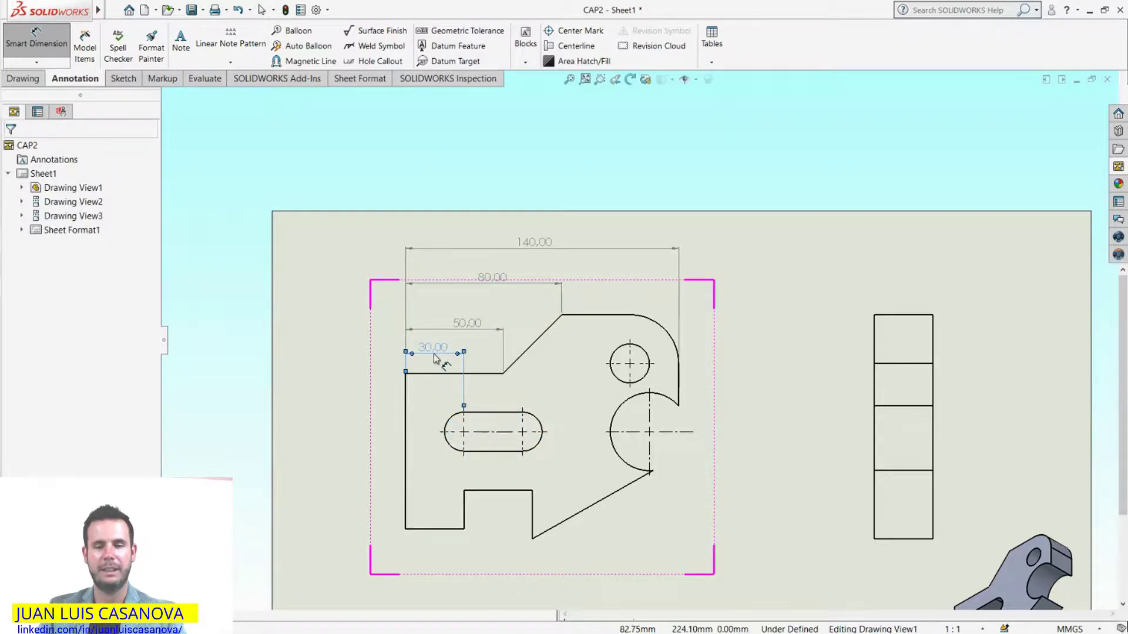
pyautogui.click(406, 415)
pyautogui.click(531, 433)
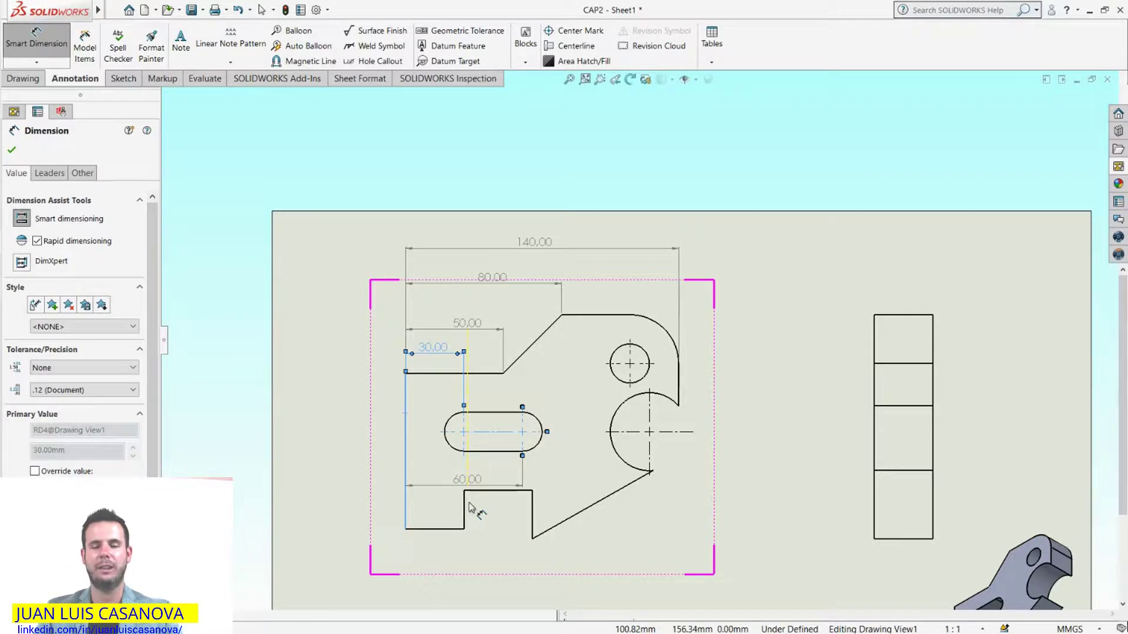
pyautogui.scroll(1, 470, 541)
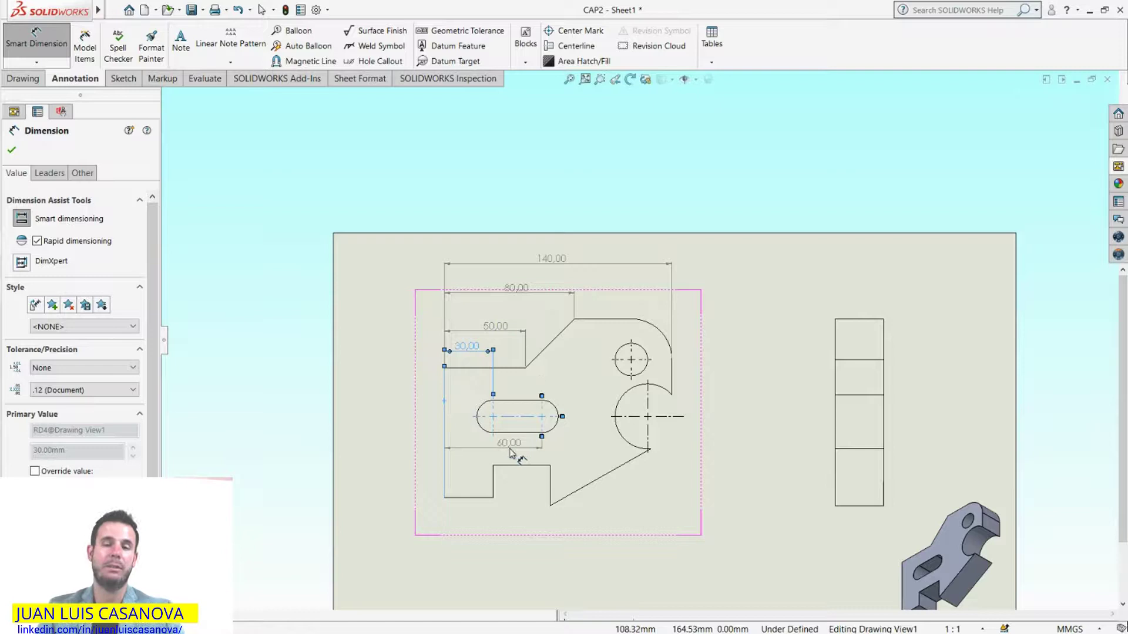
pyautogui.click(504, 457)
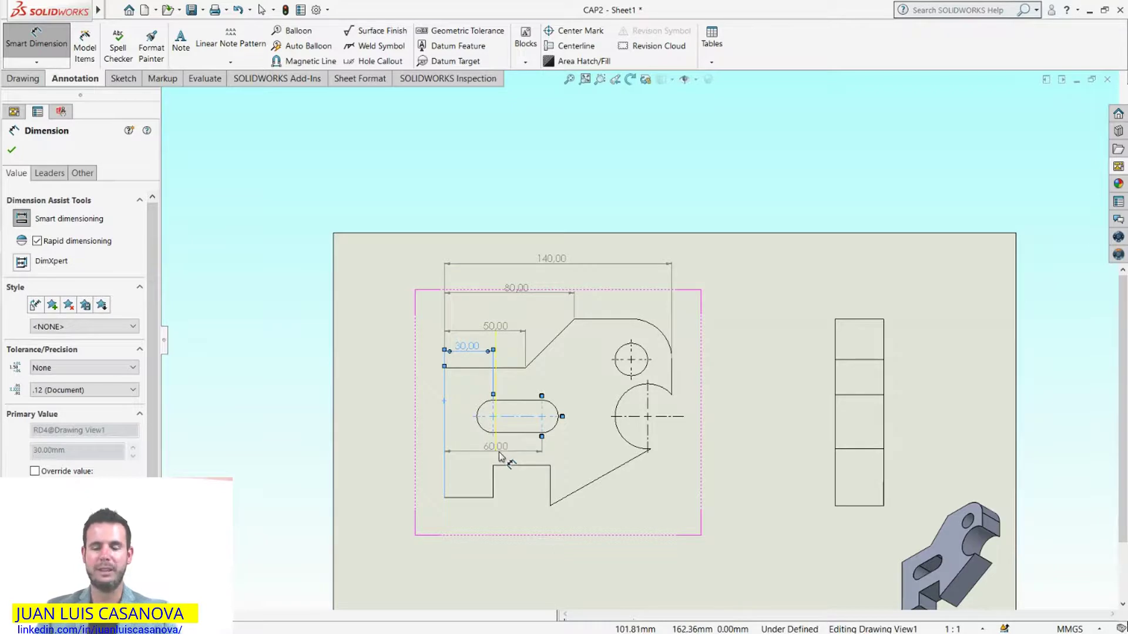
pyautogui.scroll(2, 502, 455)
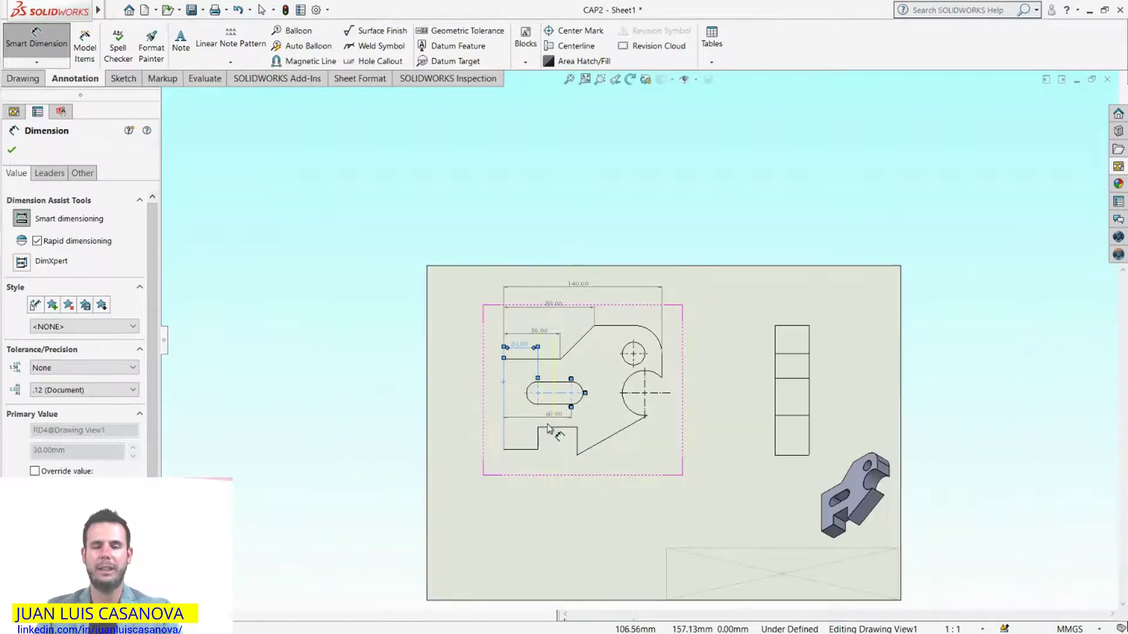
pyautogui.scroll(-3, 553, 422)
pyautogui.scroll(-2, 558, 411)
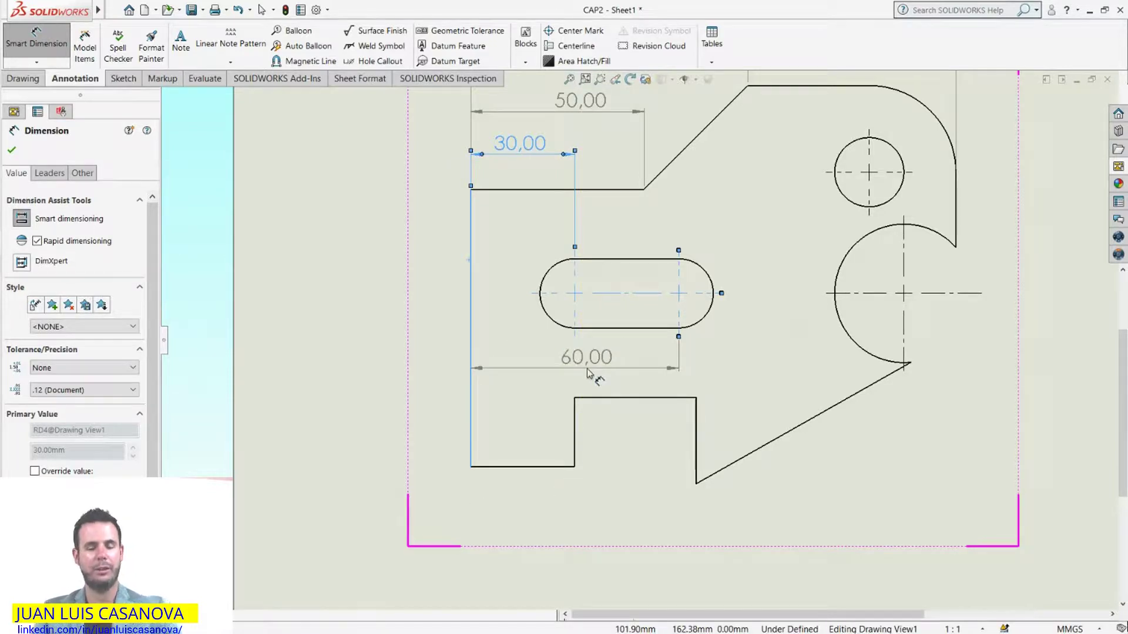
pyautogui.click(591, 294)
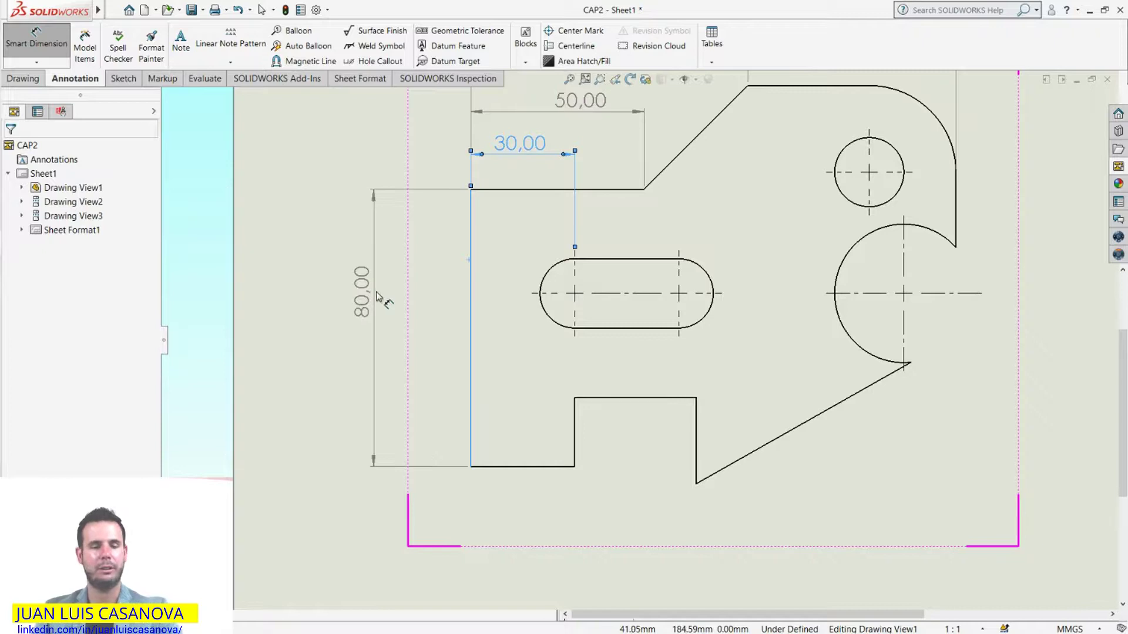
pyautogui.press('Escape')
pyautogui.press('Escape')
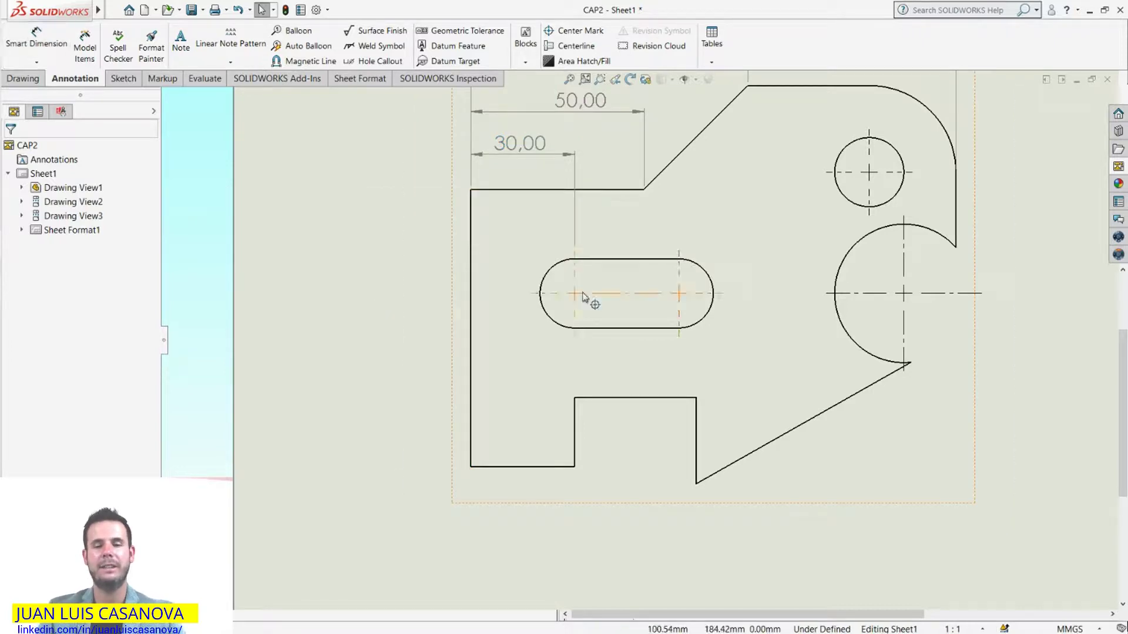
# Dimension the 30.00 centre distance between the slot's two rounded ends, placed below the slot.
pyautogui.click(648, 294)
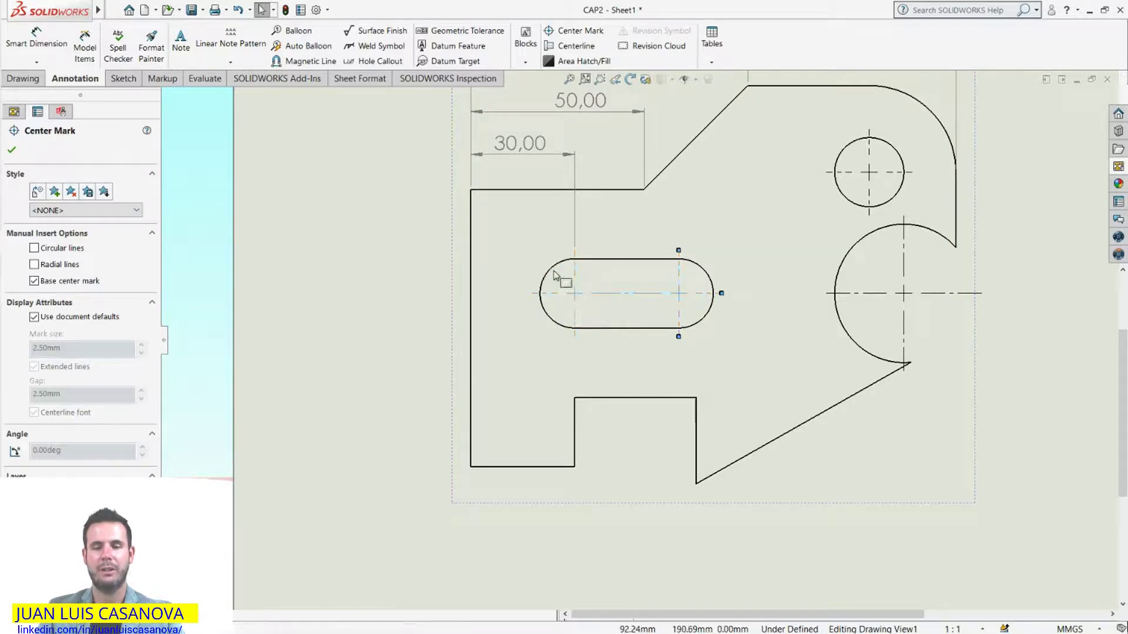
pyautogui.click(554, 275)
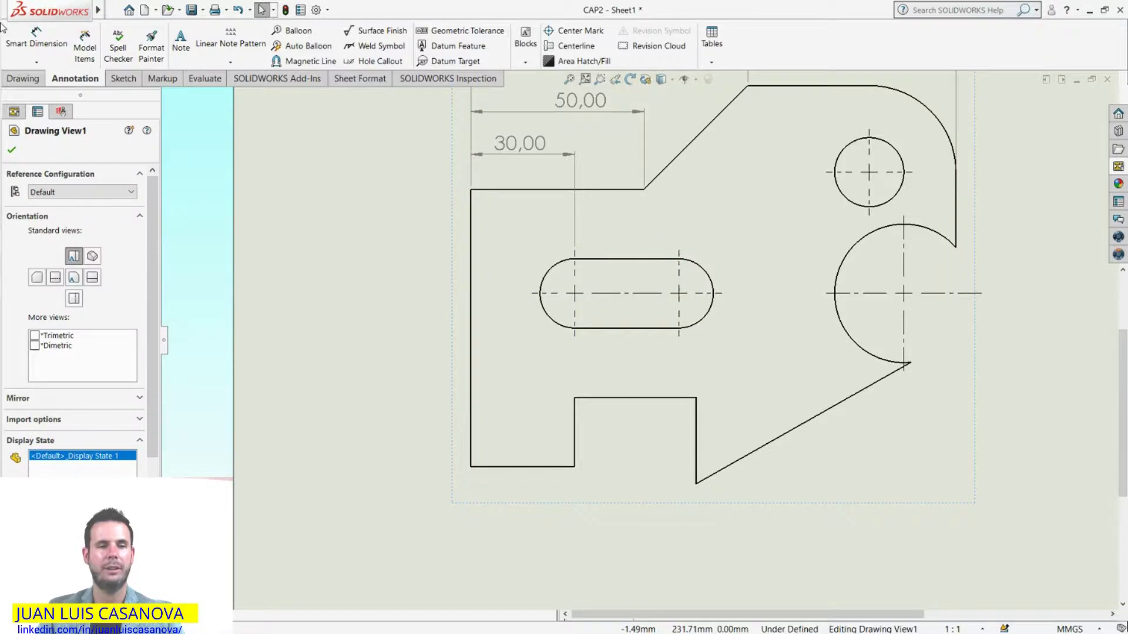
pyautogui.press('d')
pyautogui.click(550, 275)
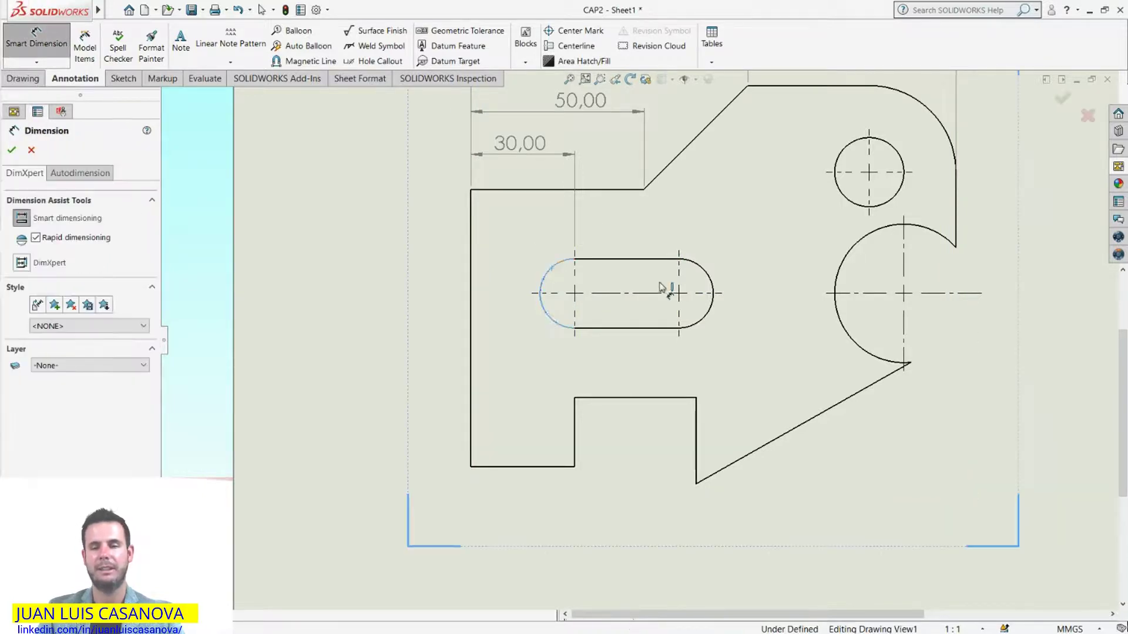
pyautogui.click(709, 281)
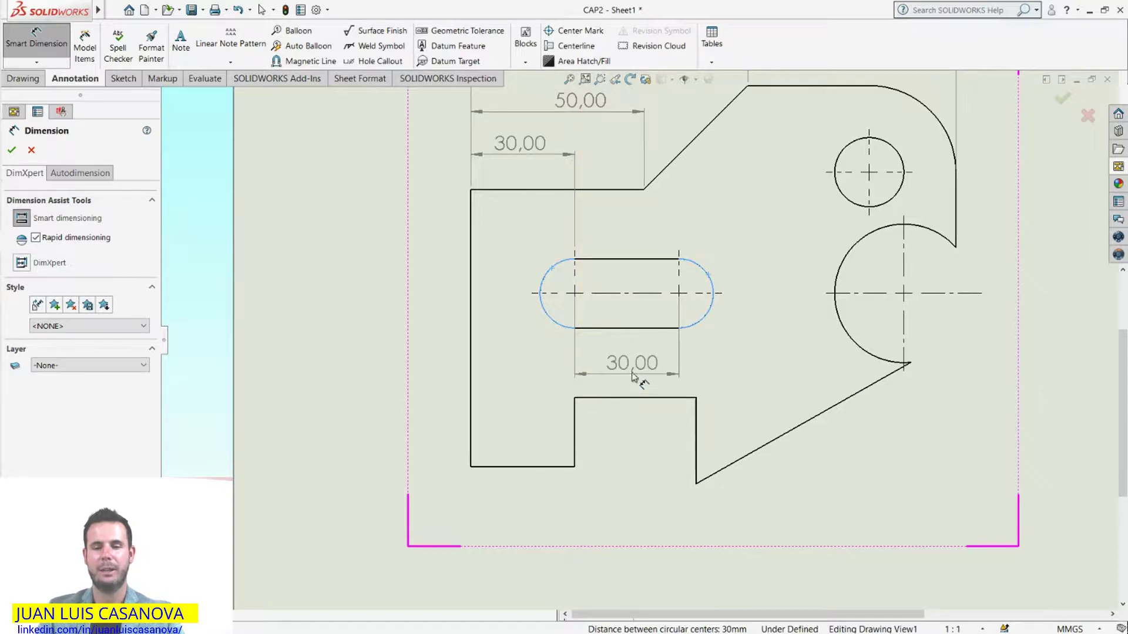
pyautogui.click(633, 374)
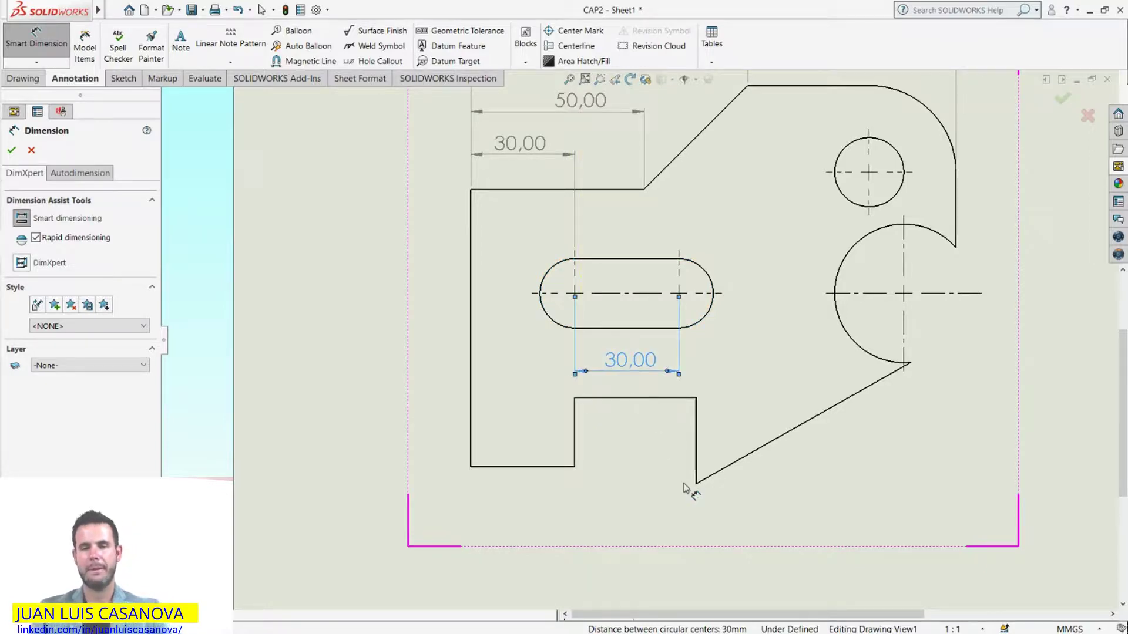
pyautogui.scroll(3, 781, 371)
pyautogui.scroll(-1, 781, 372)
pyautogui.scroll(1, 781, 371)
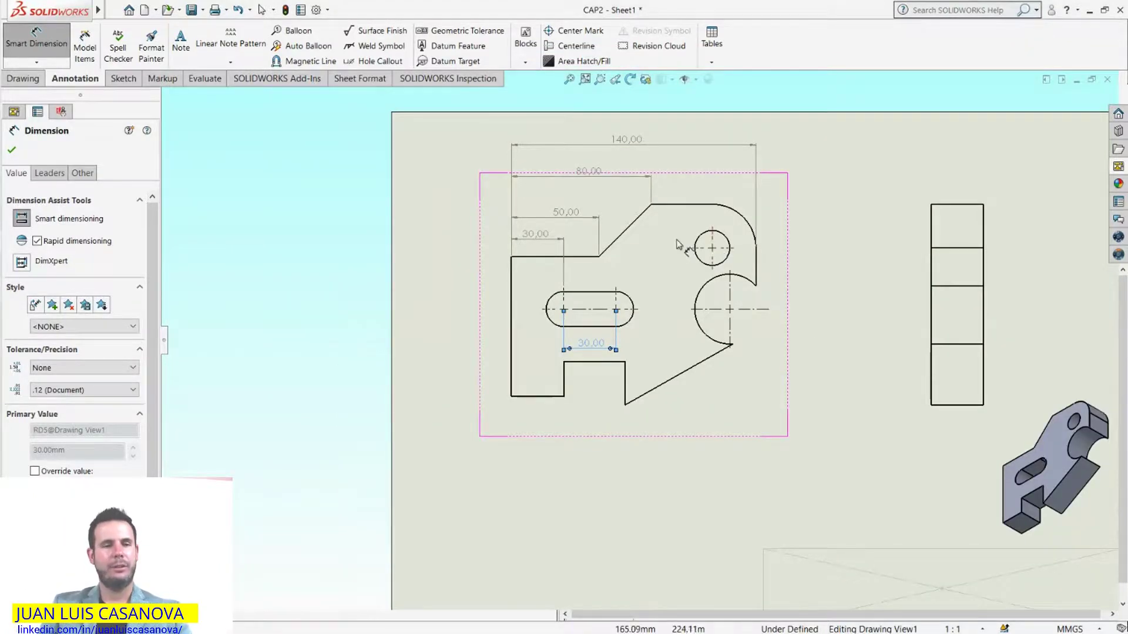
# Add a 115.00 dimension from the part's left edge to the small circle's centre, above the 80.00.
pyautogui.click(511, 282)
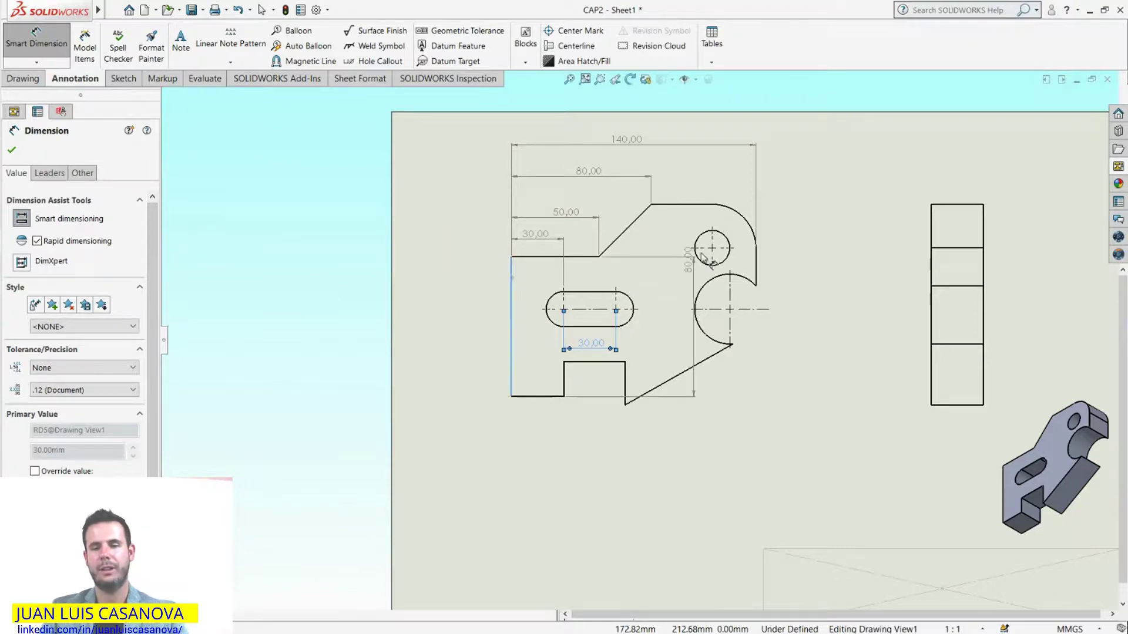
pyautogui.click(728, 262)
pyautogui.click(621, 155)
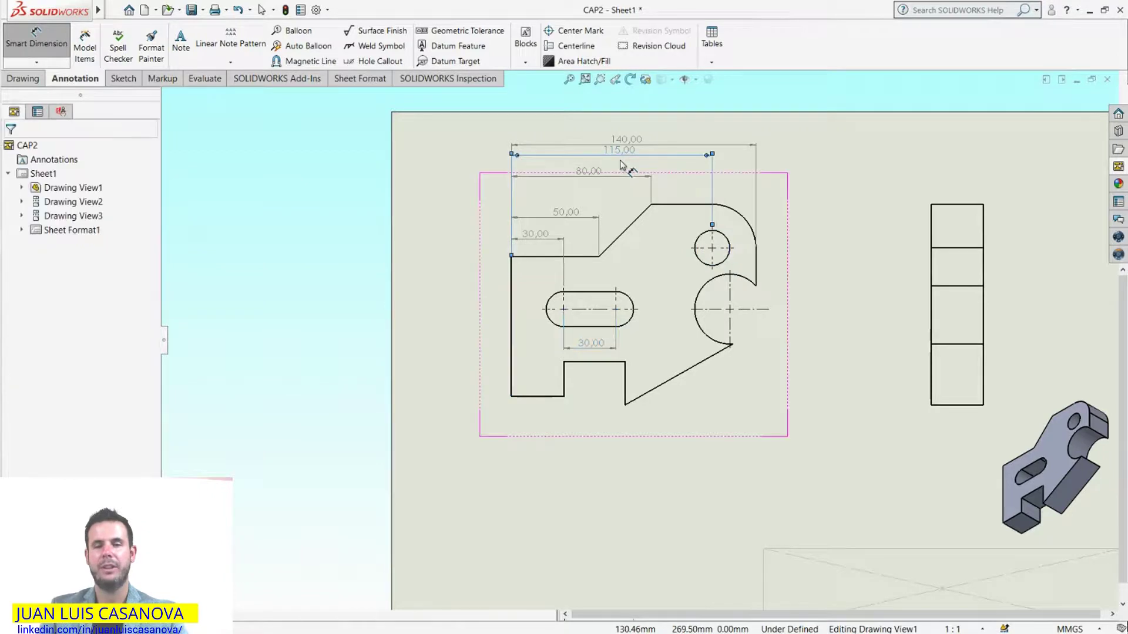
pyautogui.scroll(2, 681, 220)
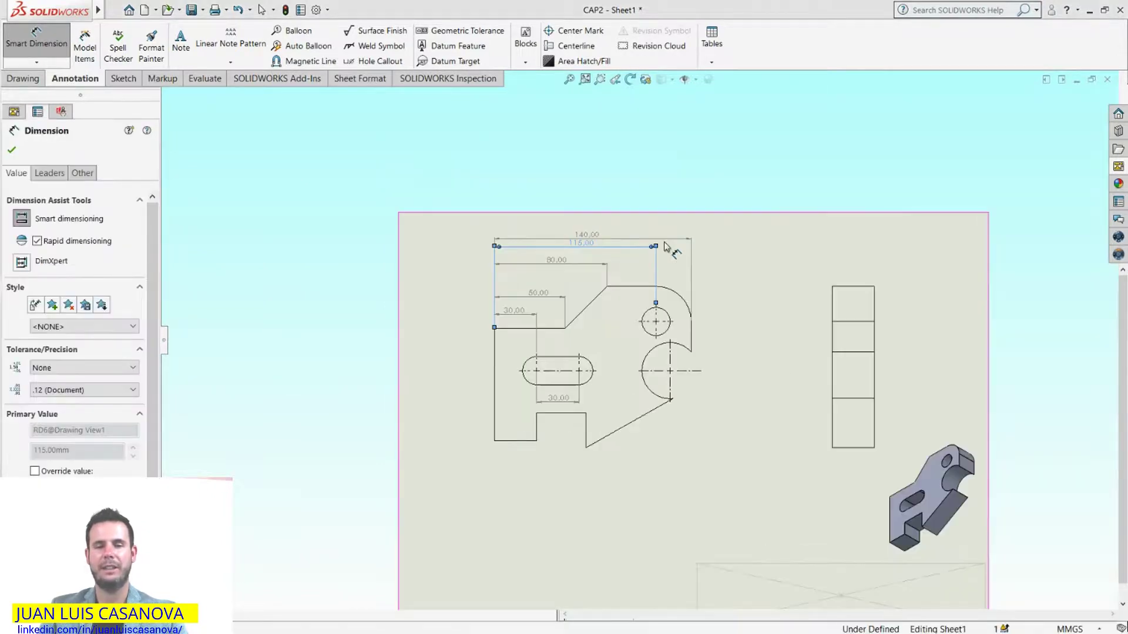
pyautogui.scroll(-4, 613, 265)
pyautogui.scroll(-1, 539, 260)
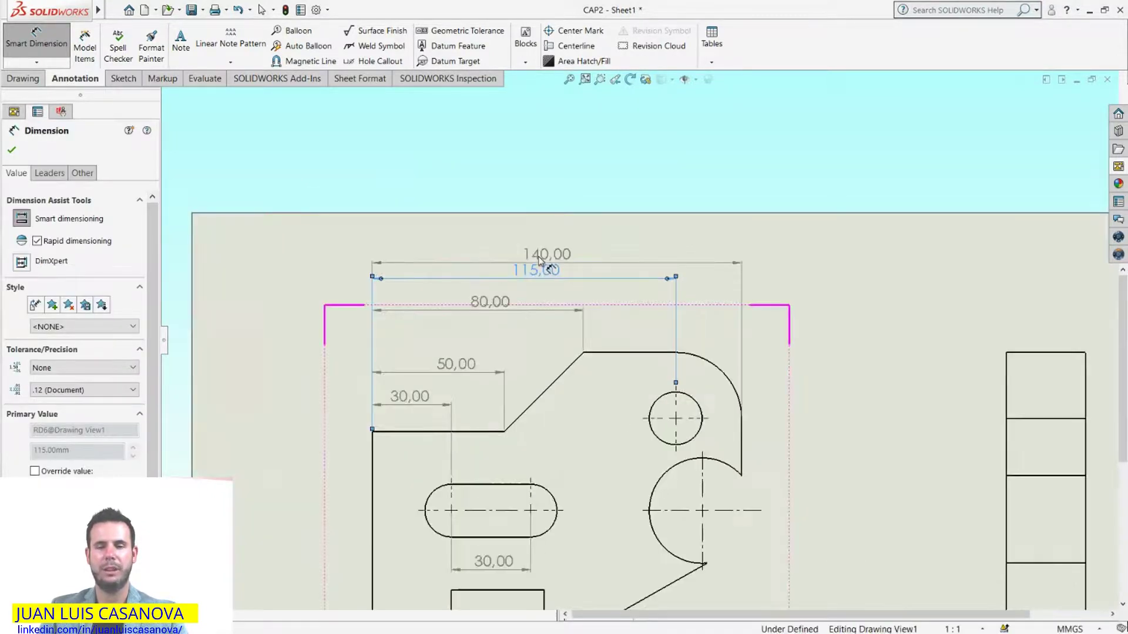
pyautogui.scroll(-2, 539, 260)
# Drag the 140, 115, 80, 50 and 30 dimensions upward into an evenly spaced stack.
pyautogui.moveTo(595, 274)
pyautogui.mouseDown()
pyautogui.moveTo(579, 235)
pyautogui.moveTo(579, 245)
pyautogui.mouseUp()
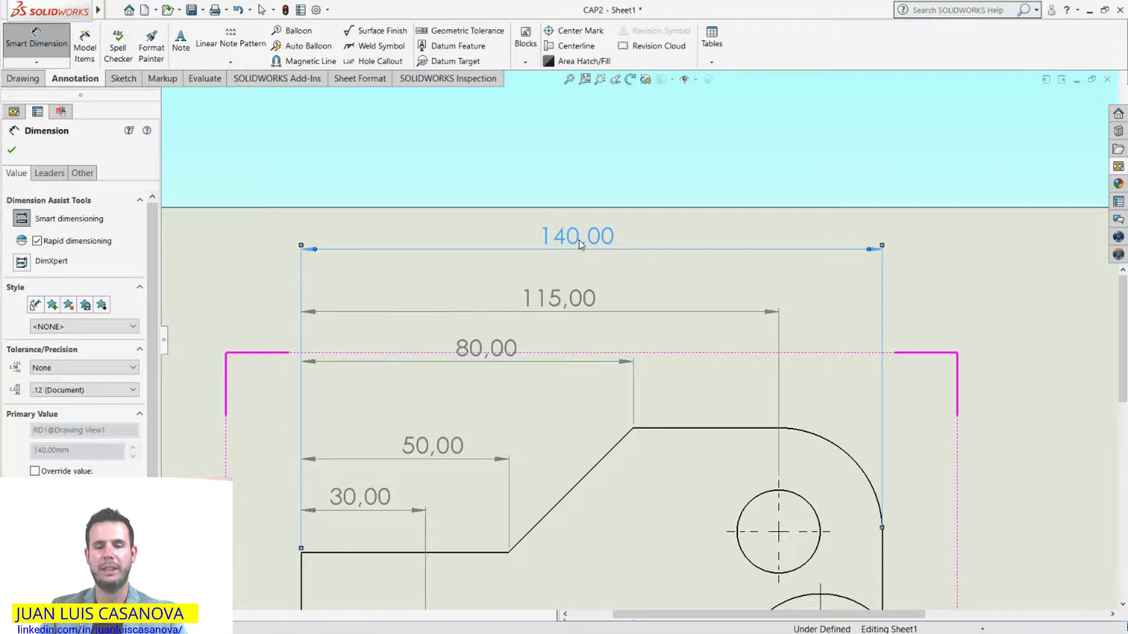
pyautogui.moveTo(578, 305); pyautogui.dragTo(579, 294)
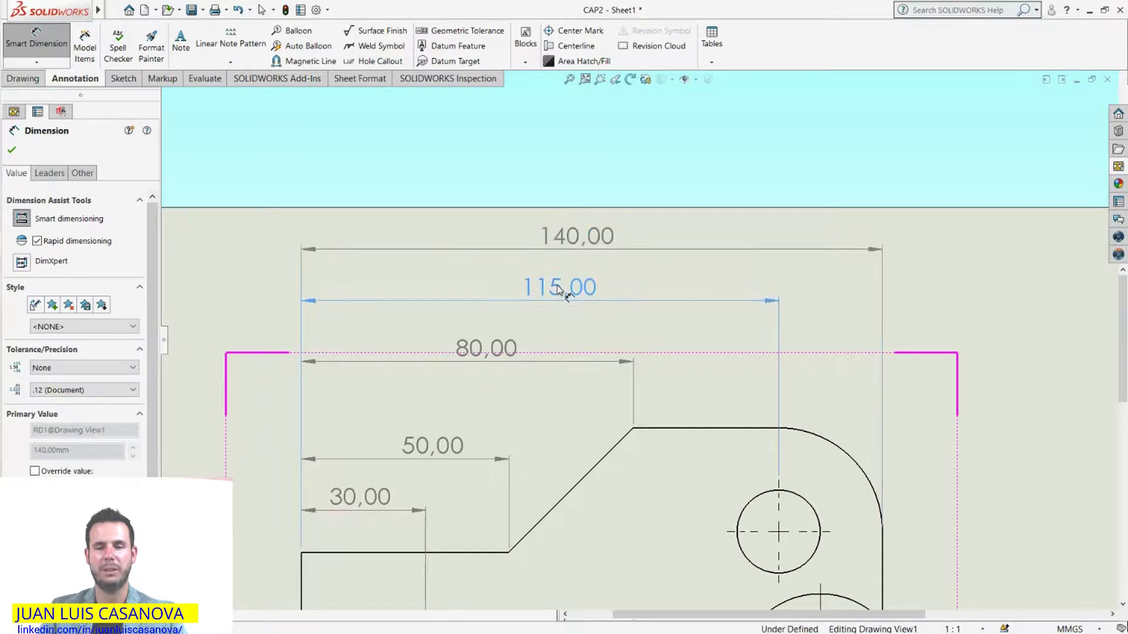
pyautogui.moveTo(478, 346); pyautogui.dragTo(476, 340)
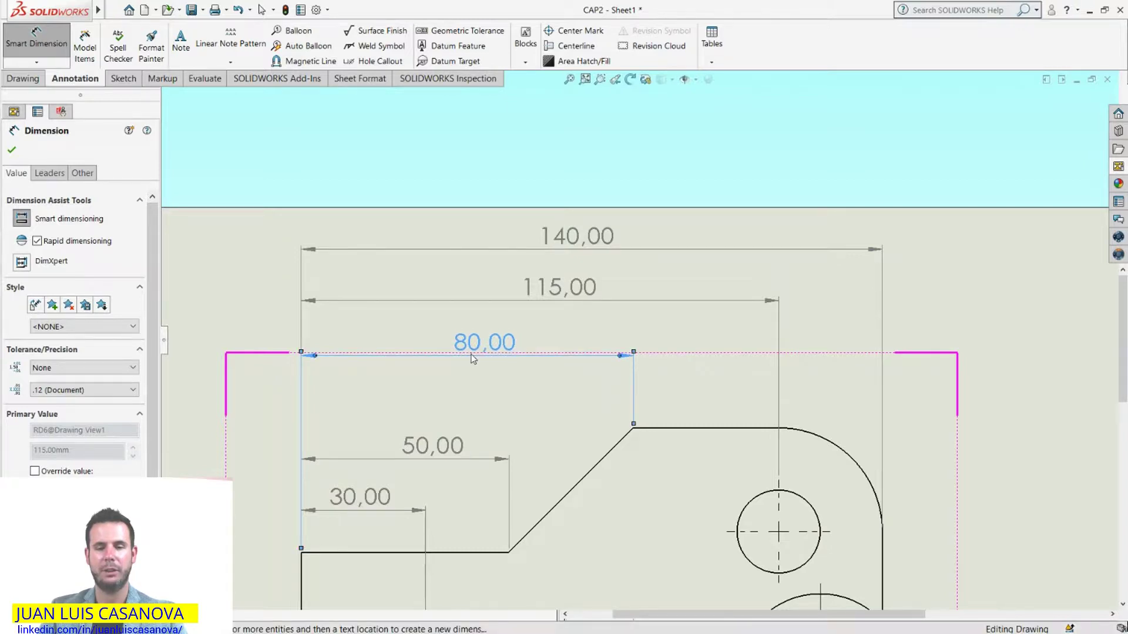
pyautogui.moveTo(433, 451); pyautogui.dragTo(434, 404)
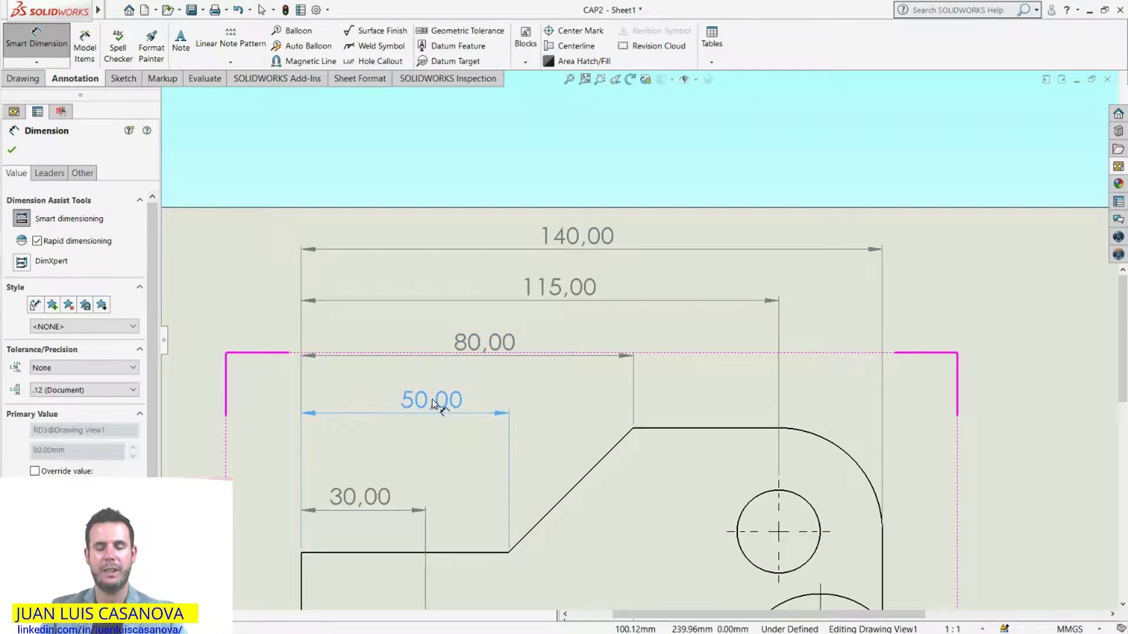
pyautogui.moveTo(372, 497); pyautogui.dragTo(380, 449)
pyautogui.scroll(2, 644, 466)
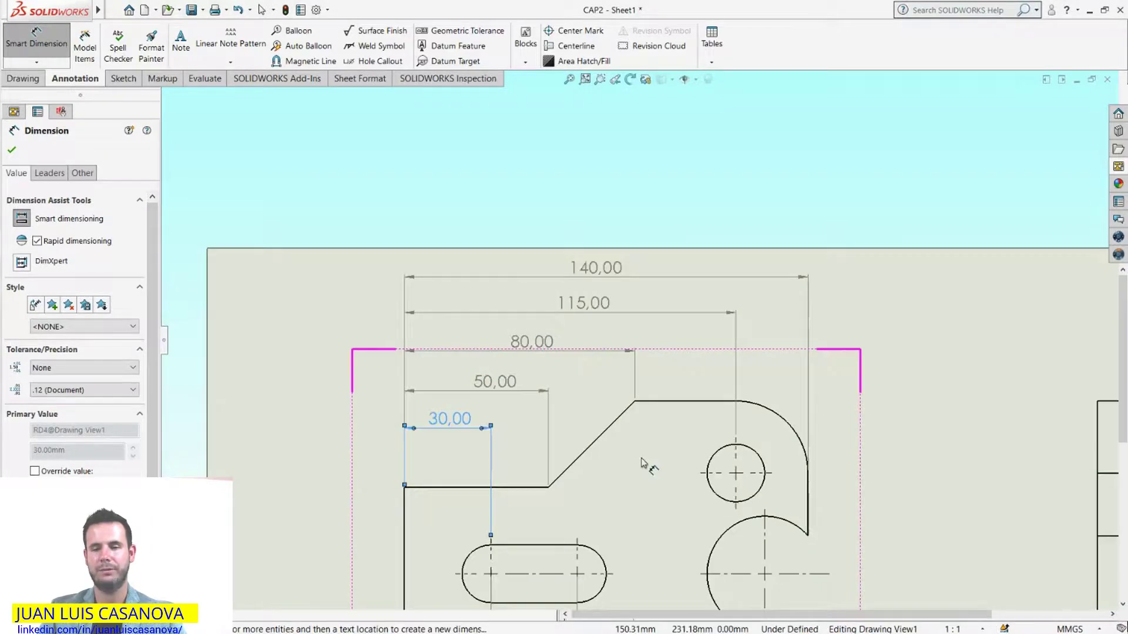
pyautogui.scroll(2, 682, 466)
pyautogui.scroll(2, 675, 466)
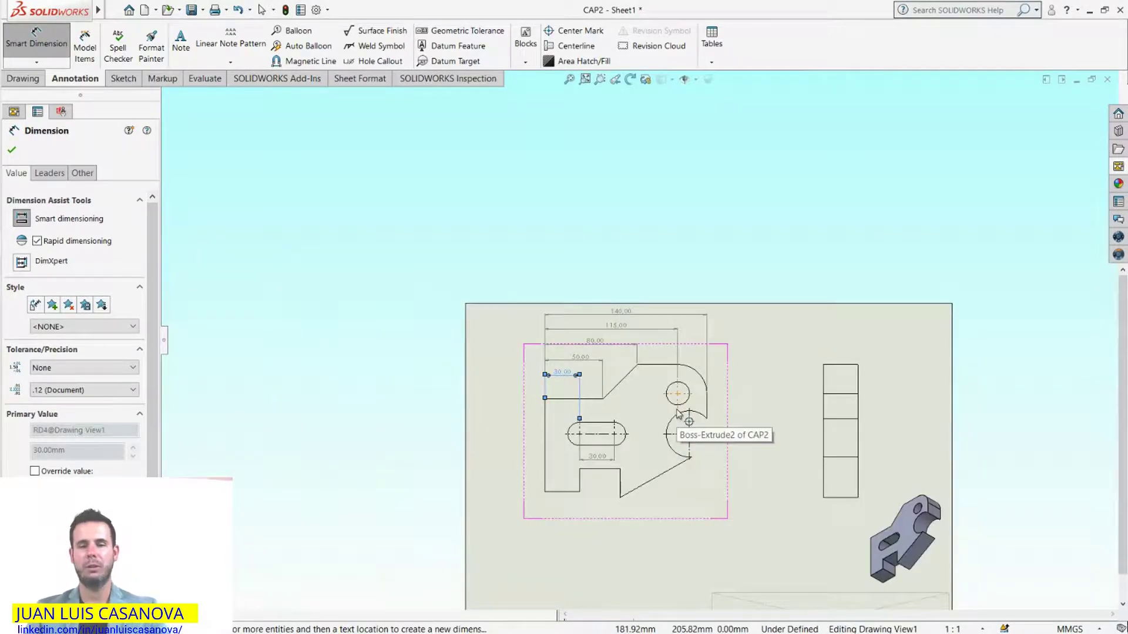
pyautogui.scroll(-1, 653, 413)
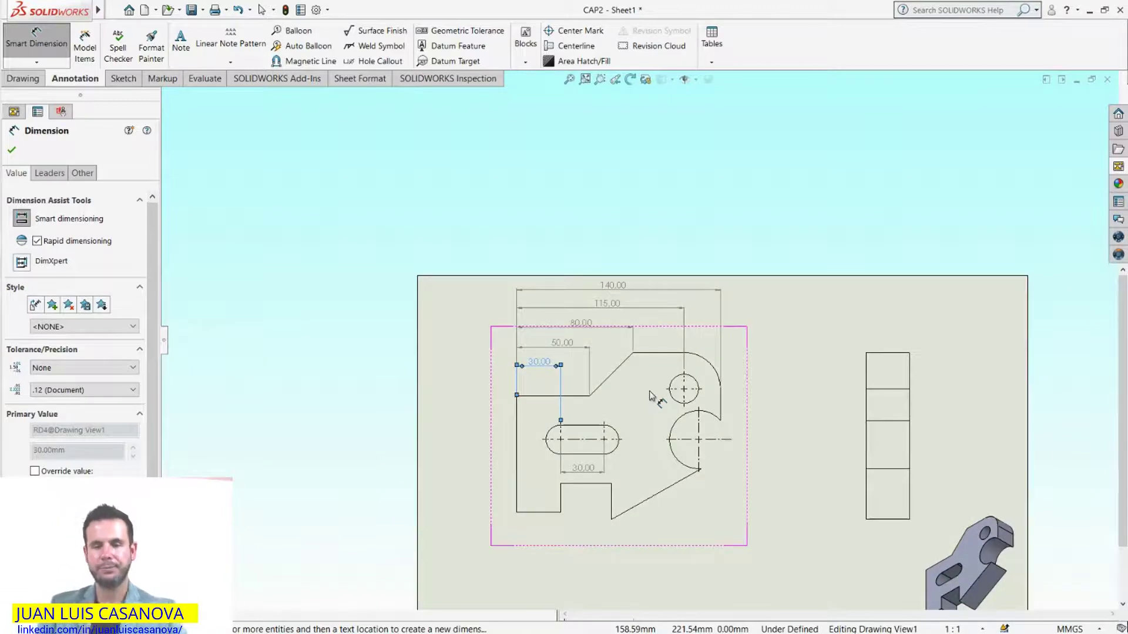
pyautogui.scroll(-2, 687, 394)
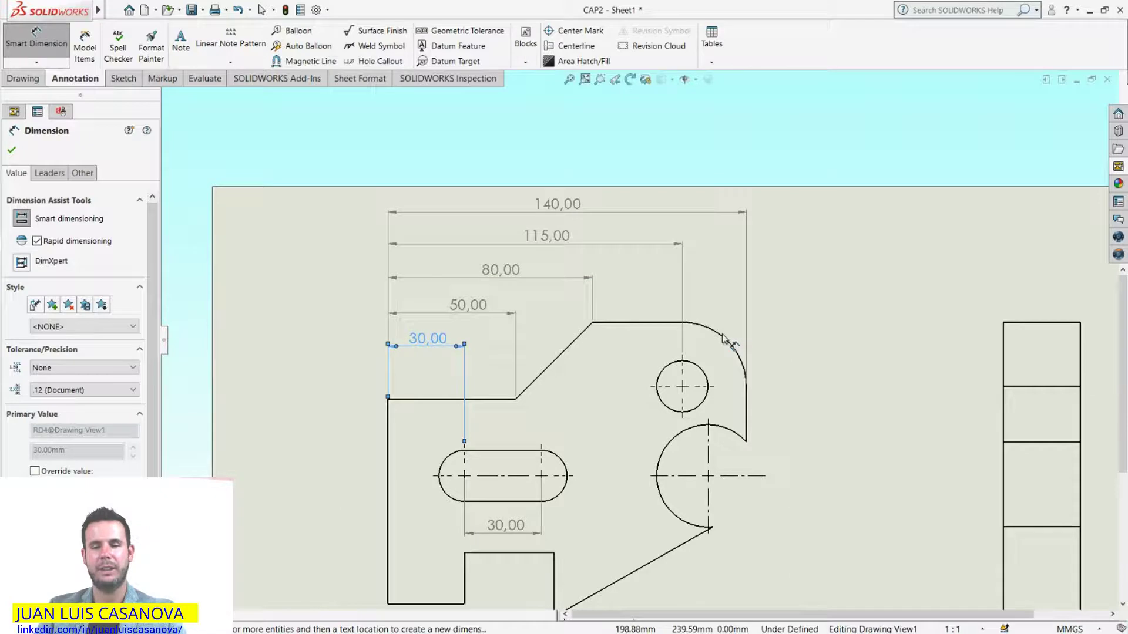
pyautogui.press('Escape')
pyautogui.click(726, 340)
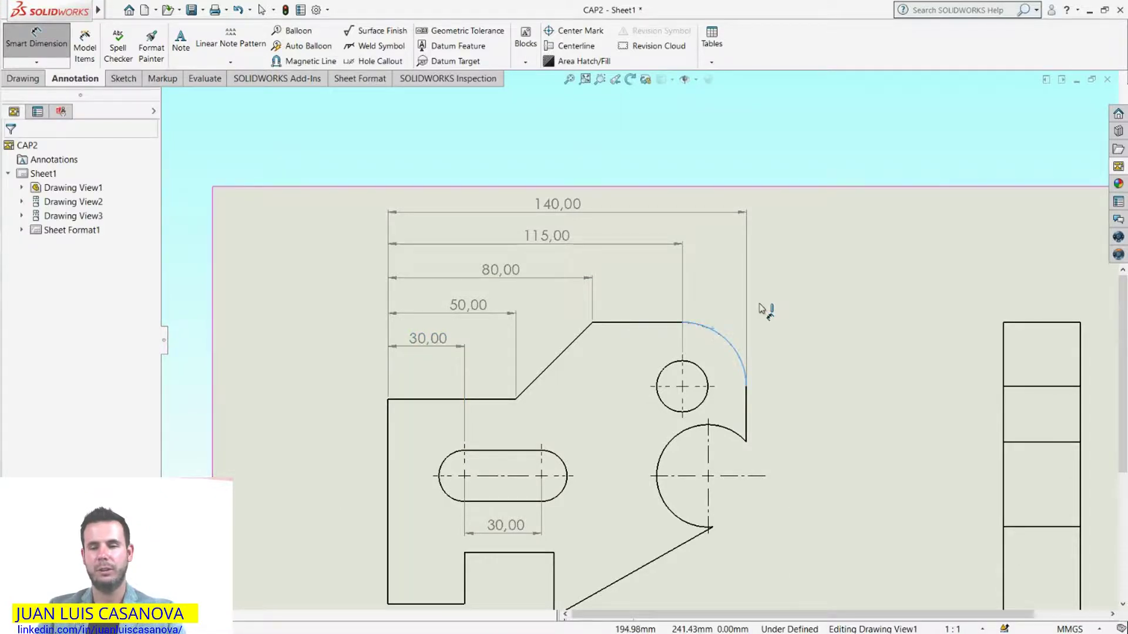
# Place an R25,00 radius on the top-right arc and position its text diagonally above it.
pyautogui.click(790, 270)
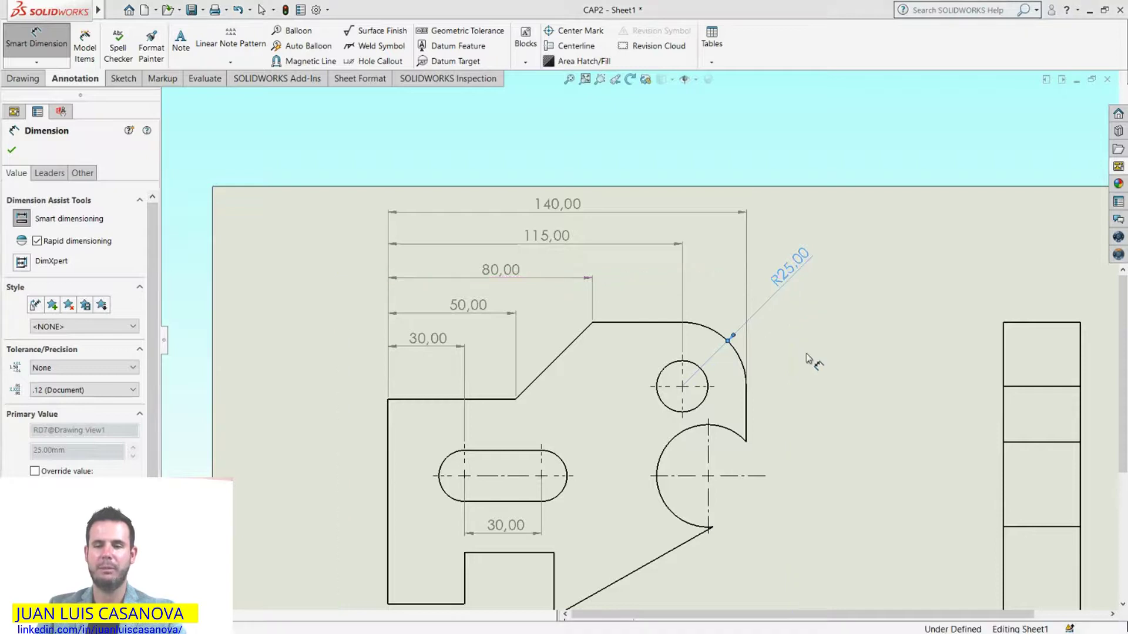
pyautogui.moveTo(792, 269)
pyautogui.mouseDown()
pyautogui.moveTo(718, 292)
pyautogui.moveTo(816, 333)
pyautogui.moveTo(796, 332)
pyautogui.moveTo(796, 322)
pyautogui.moveTo(820, 326)
pyautogui.moveTo(874, 386)
pyautogui.moveTo(883, 420)
pyautogui.moveTo(864, 350)
pyautogui.moveTo(775, 298)
pyautogui.moveTo(799, 326)
pyautogui.mouseUp()
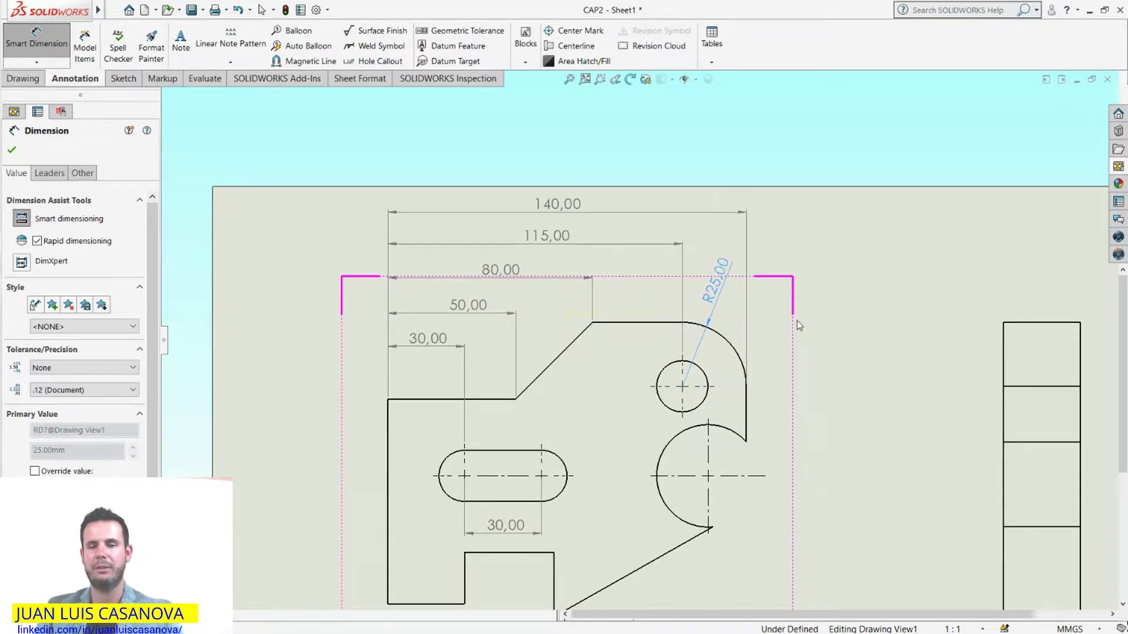
pyautogui.click(768, 311)
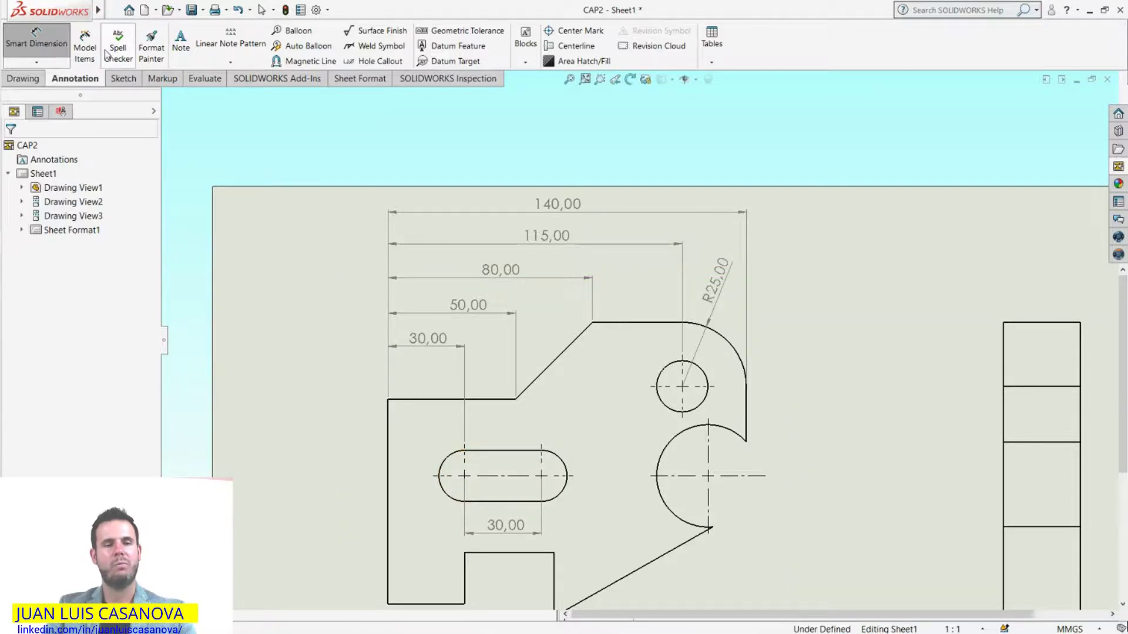
# Add an R10,00 radius dimension to the slot's left rounded end.
pyautogui.click(448, 459)
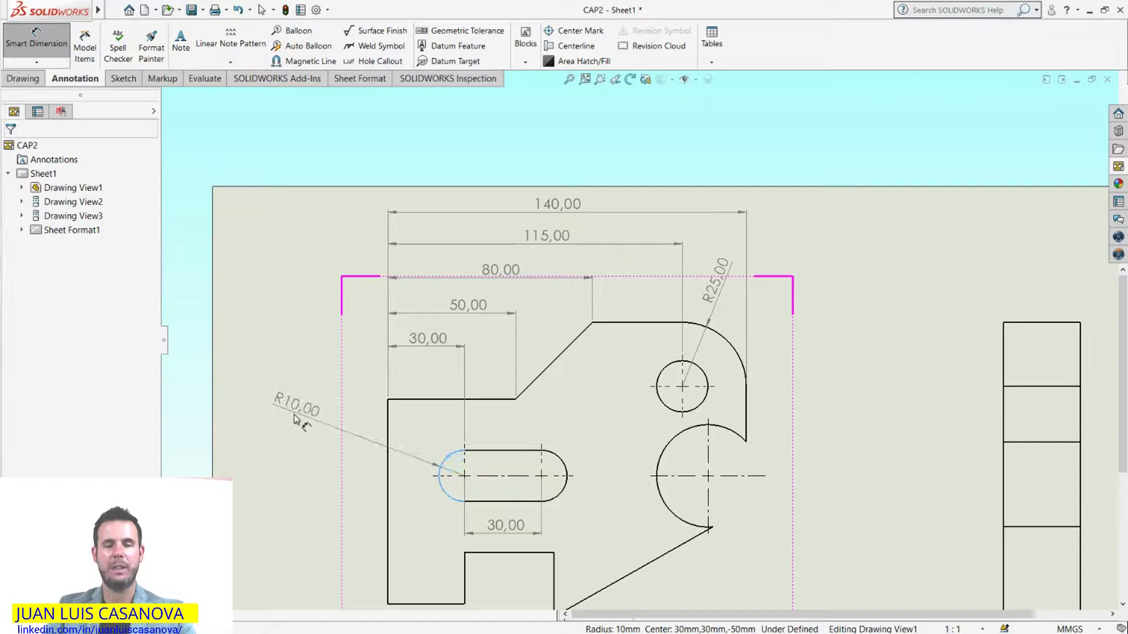
pyautogui.click(420, 438)
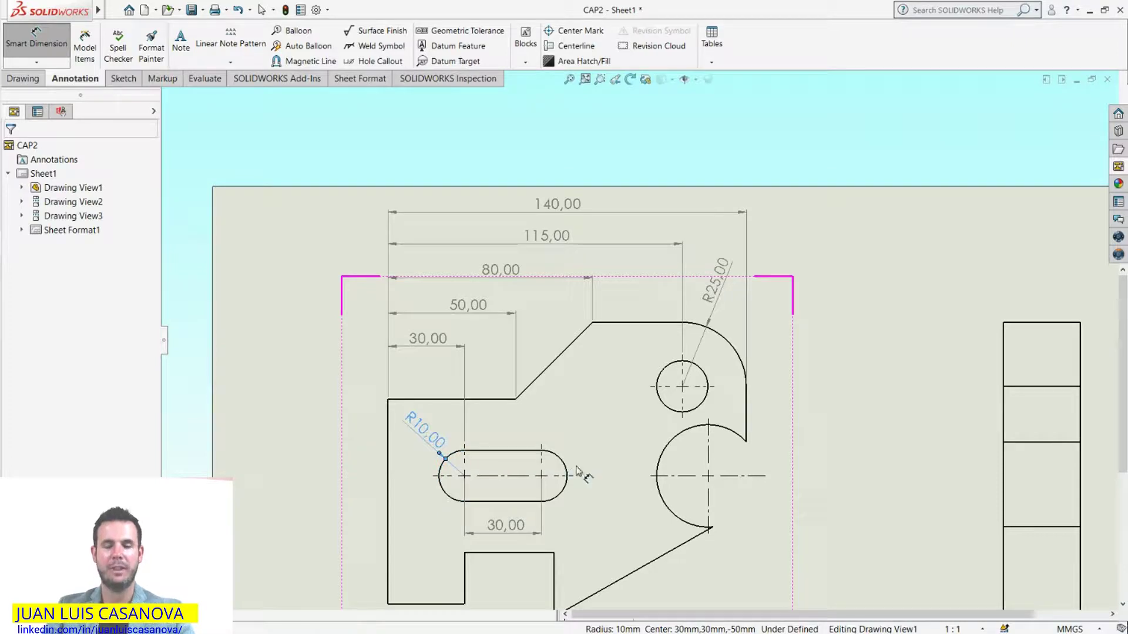
pyautogui.scroll(2, 637, 338)
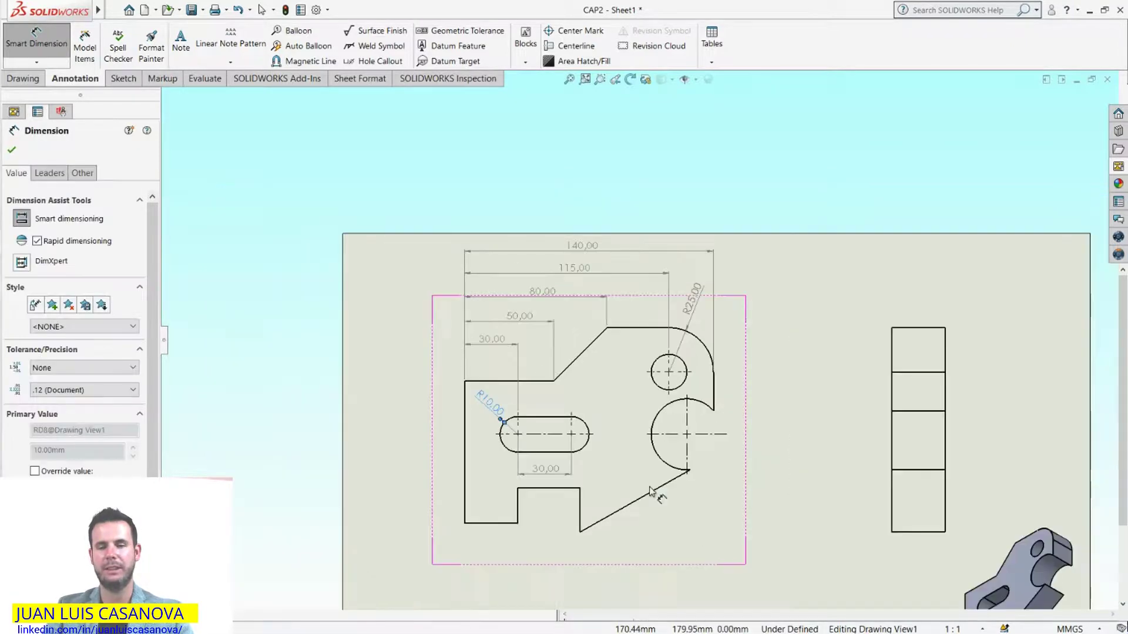
pyautogui.scroll(-2, 758, 488)
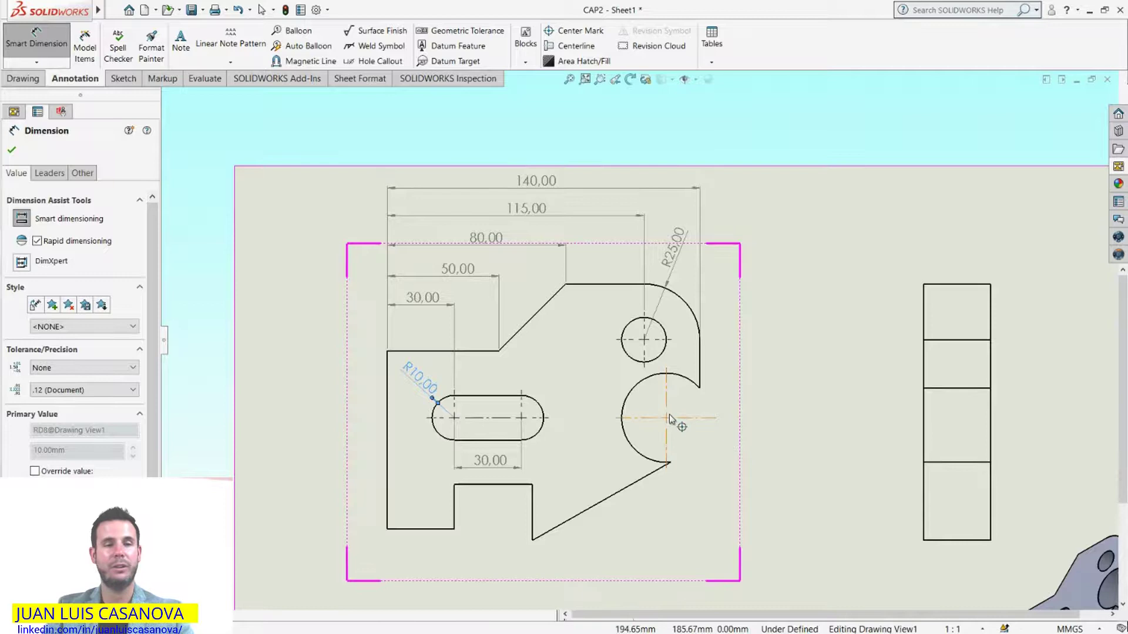
pyautogui.click(388, 390)
pyautogui.click(640, 382)
# Place a first 125,00 dimension below the part and fit the whole sheet in view.
pyautogui.scroll(3, 639, 341)
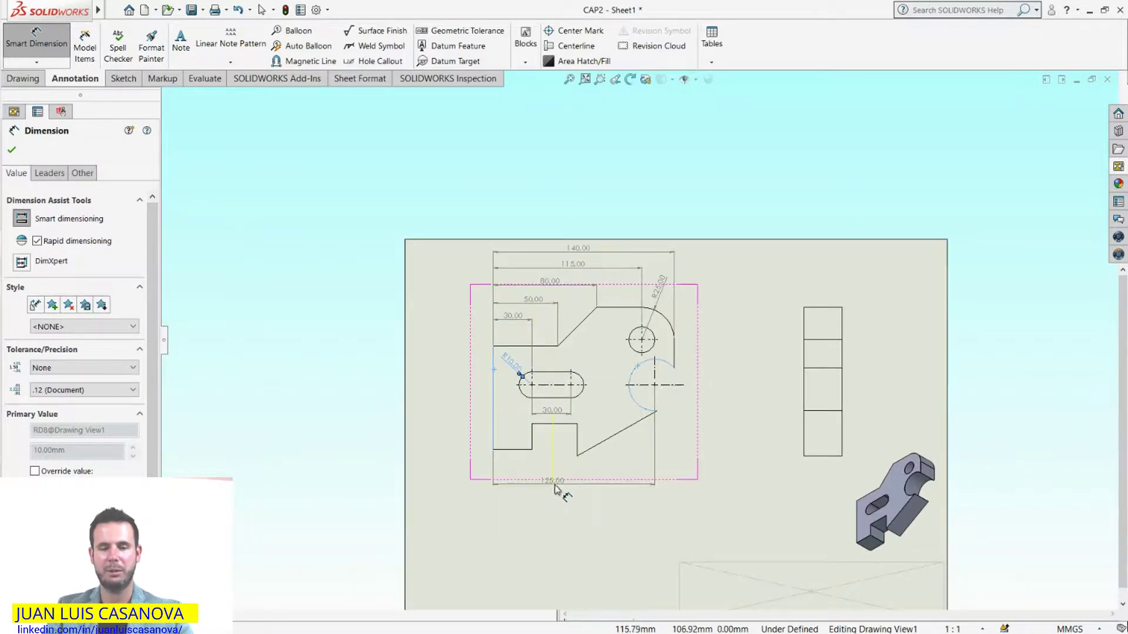
pyautogui.click(562, 482)
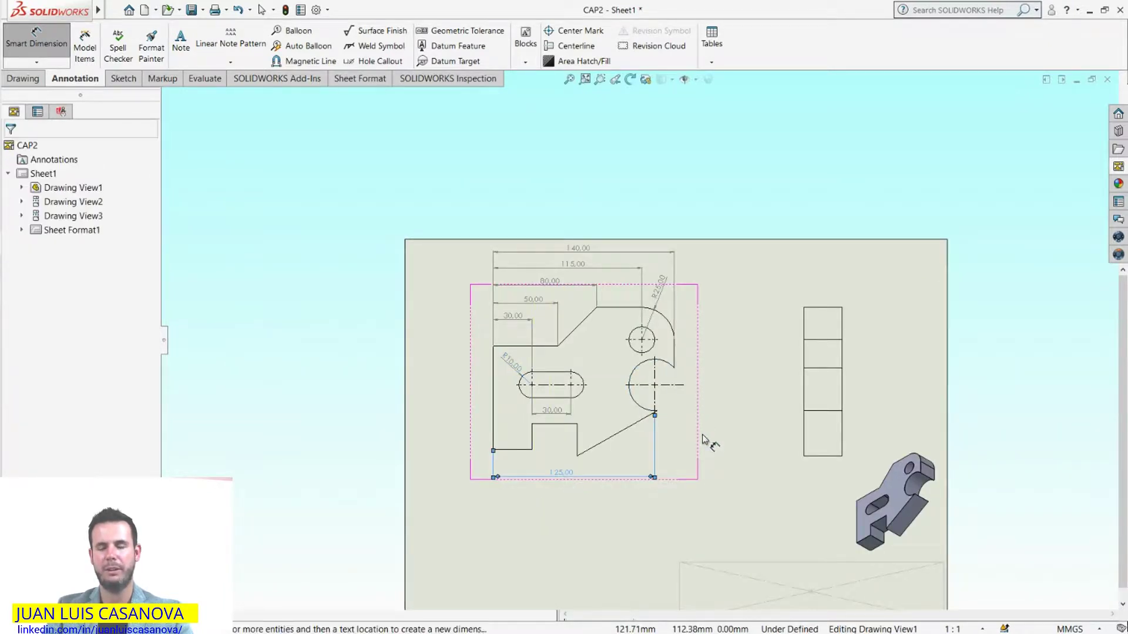
pyautogui.scroll(-2, 708, 416)
pyautogui.scroll(-2, 721, 423)
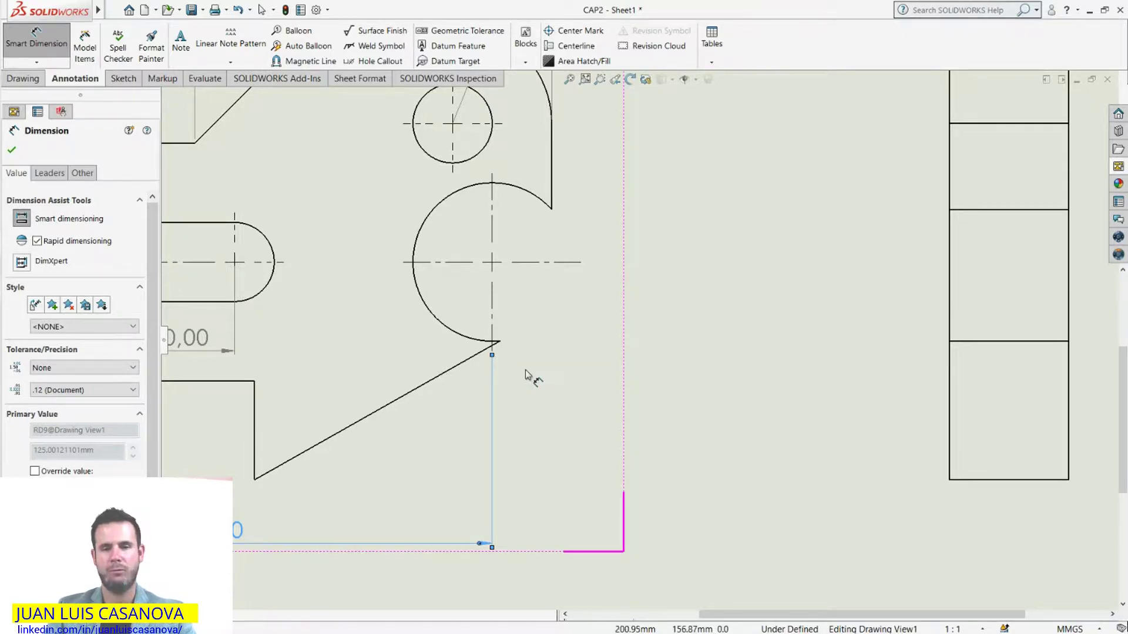
pyautogui.press('z')
pyautogui.press('f')
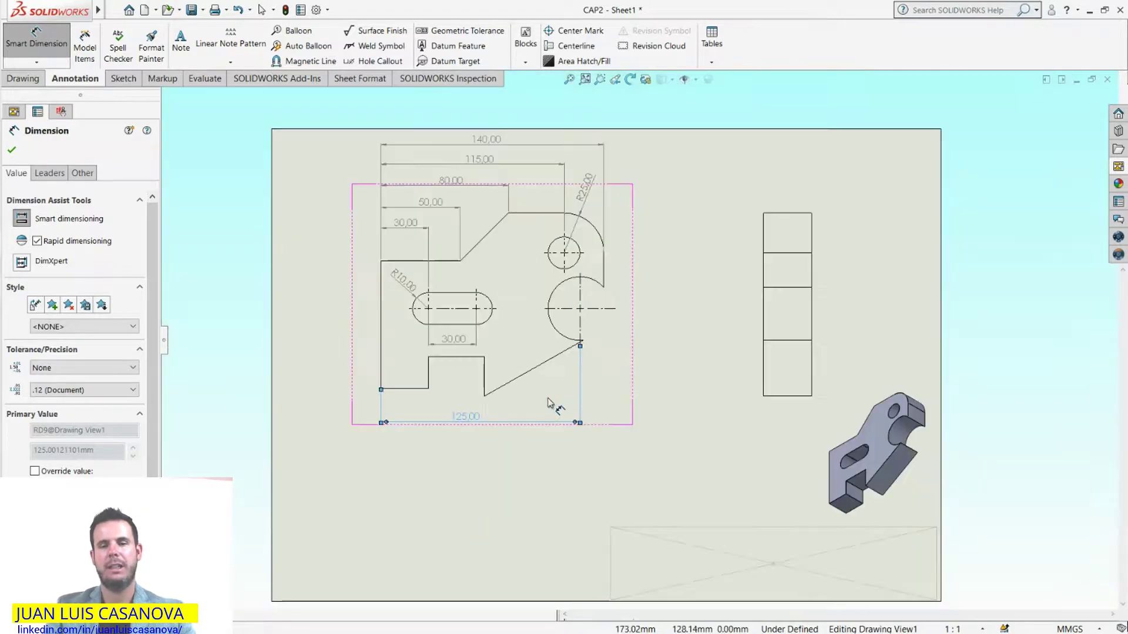
pyautogui.scroll(-3, 548, 403)
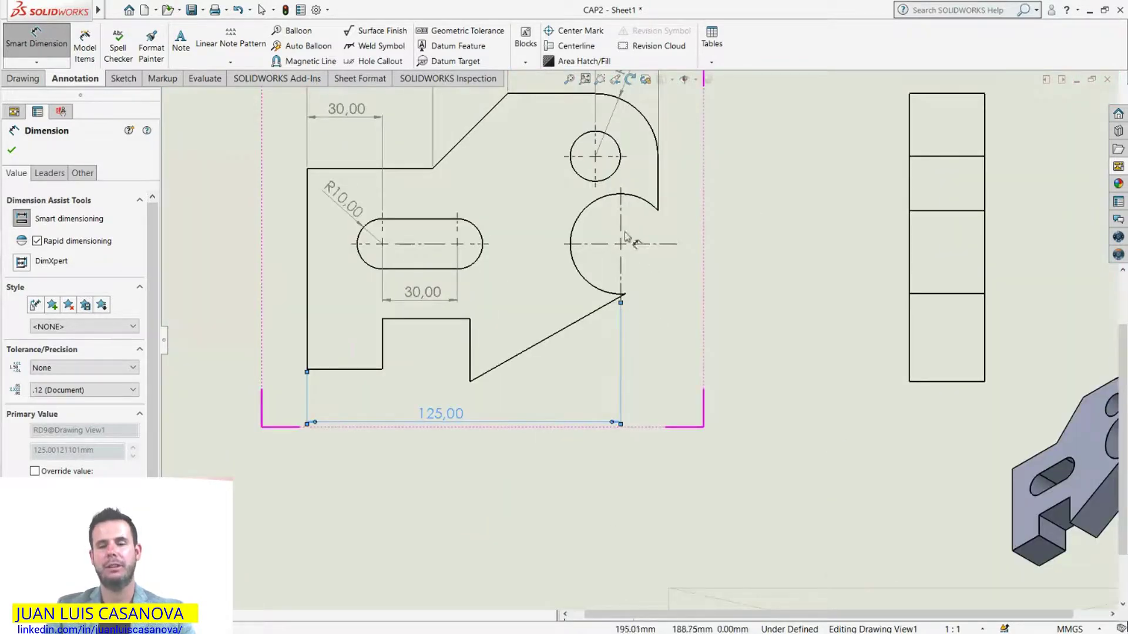
pyautogui.scroll(1, 649, 264)
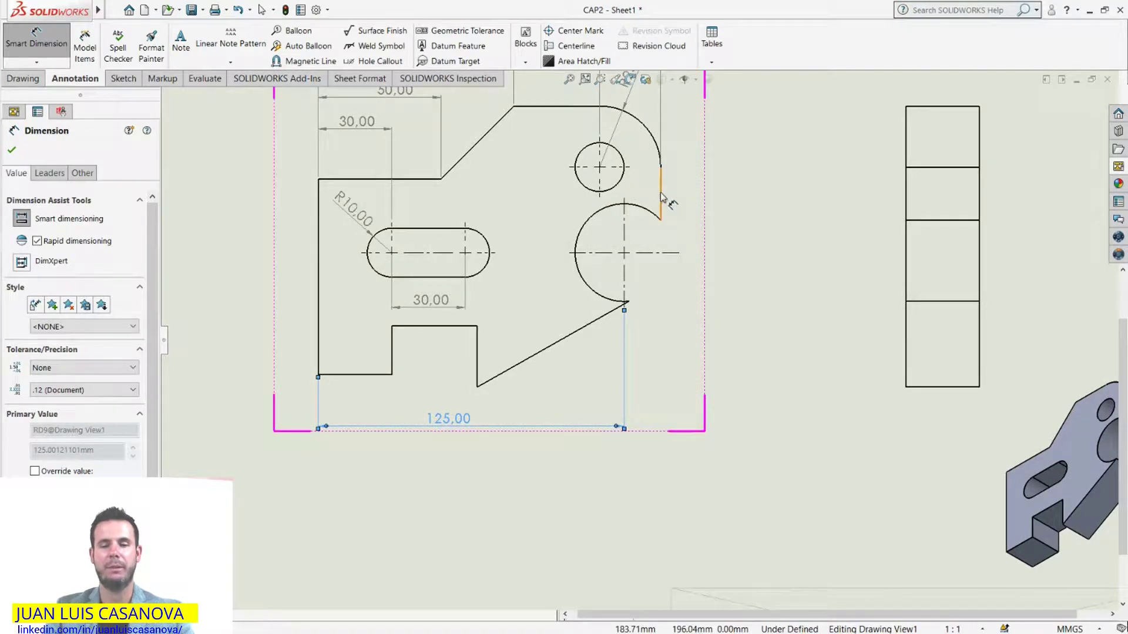
# Replace the misplaced 125,00 with one from the left edge to the large arc's centre mark.
pyautogui.press('Delete')
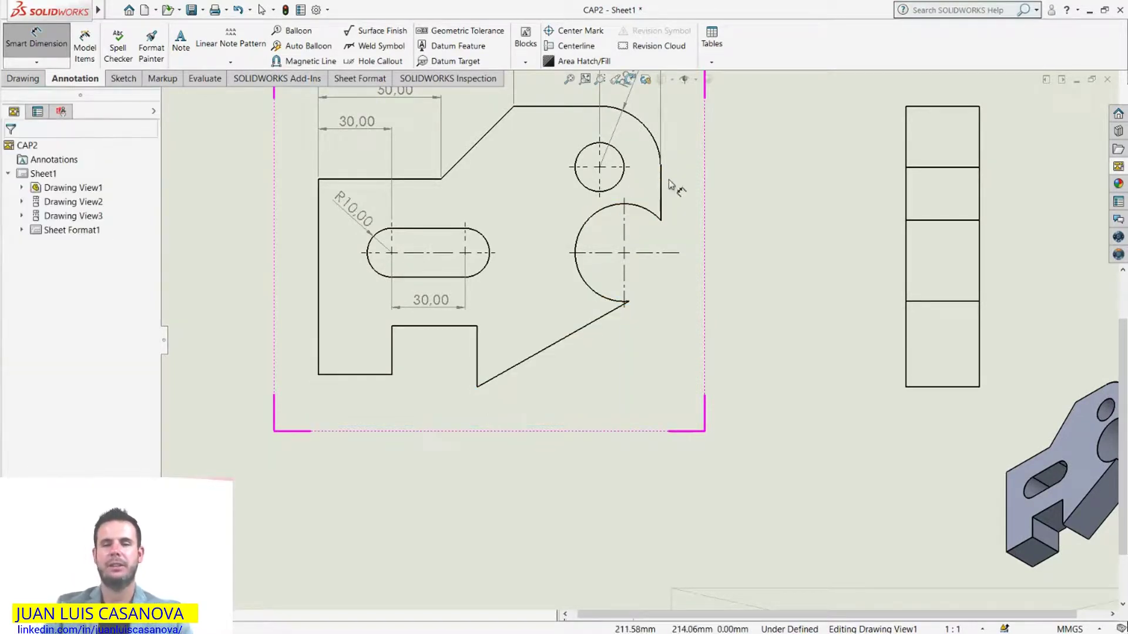
pyautogui.click(661, 190)
pyautogui.click(624, 267)
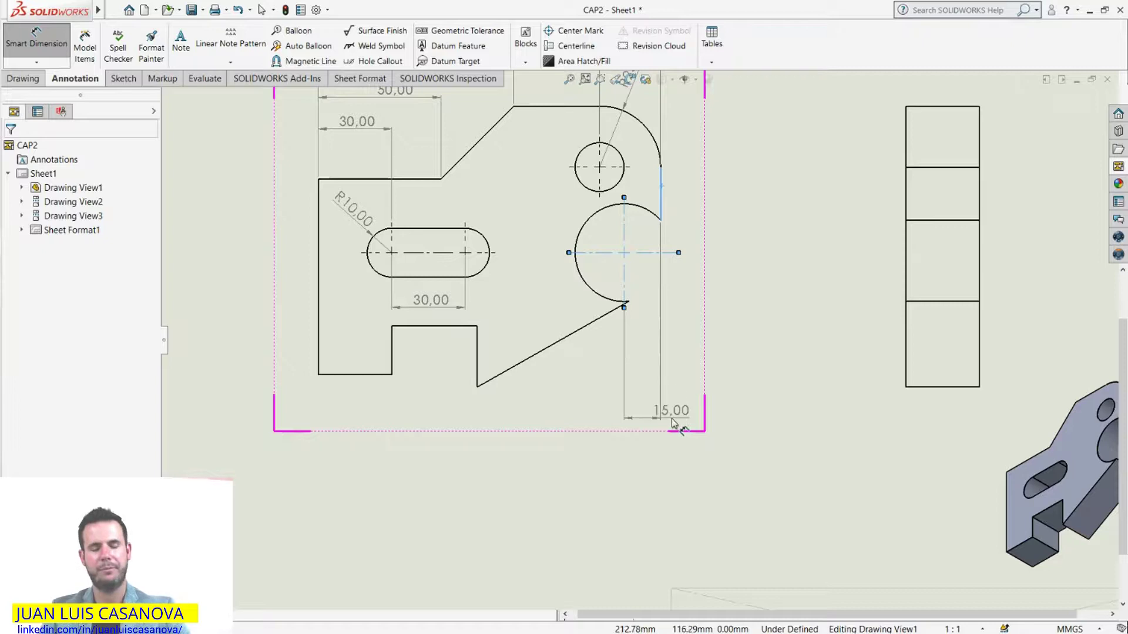
pyautogui.click(664, 394)
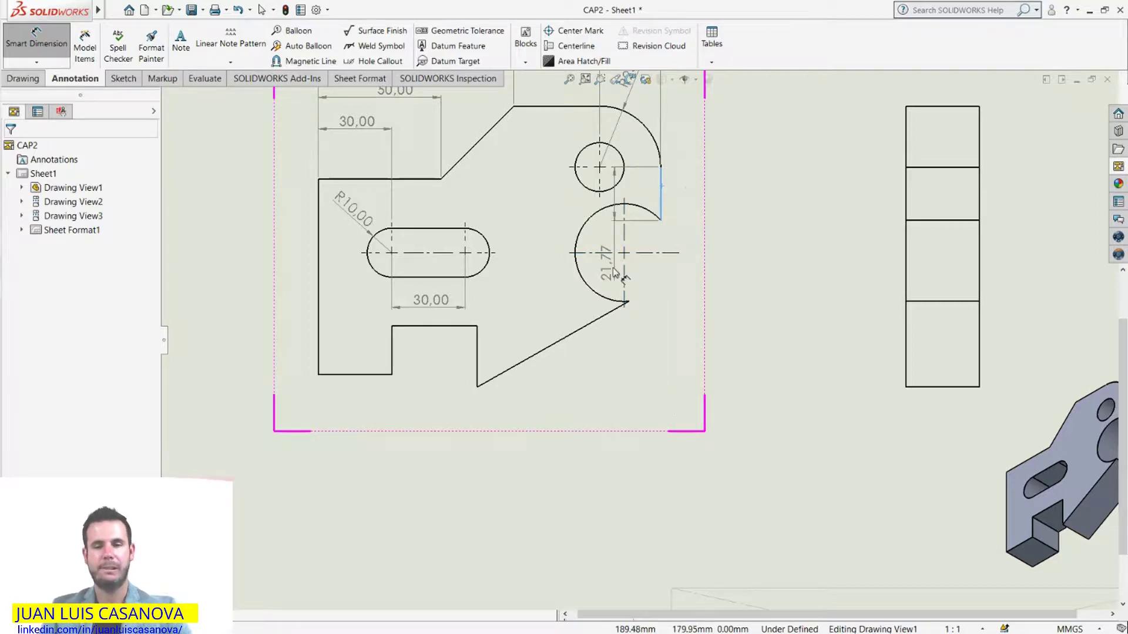
pyautogui.press('Escape')
pyautogui.press('Escape')
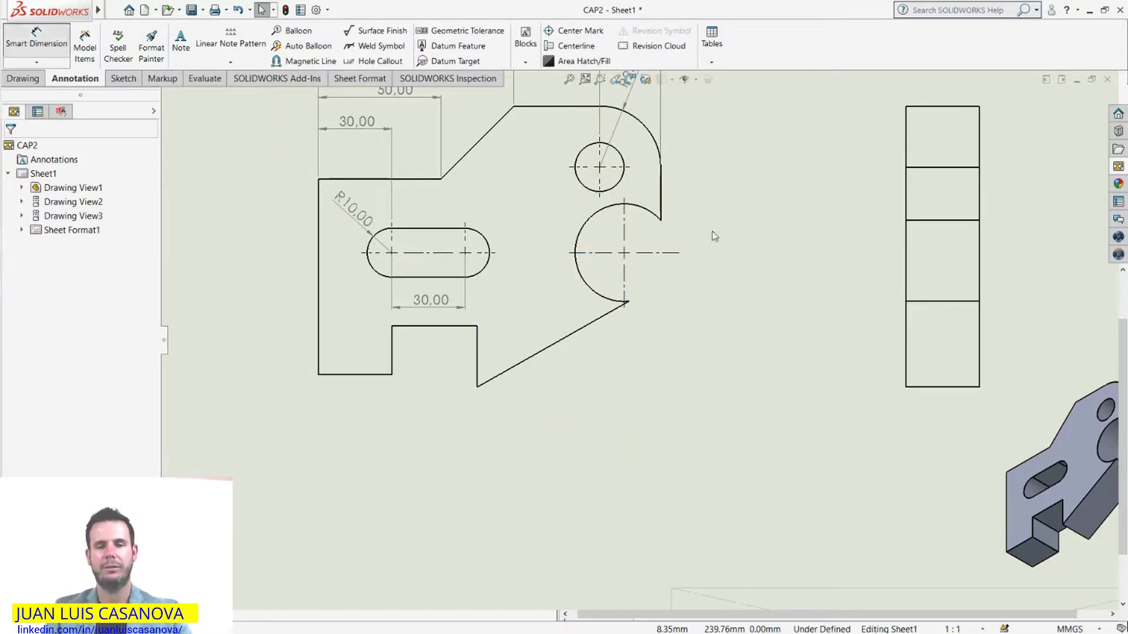
pyautogui.press('Return')
pyautogui.click(627, 254)
pyautogui.click(318, 330)
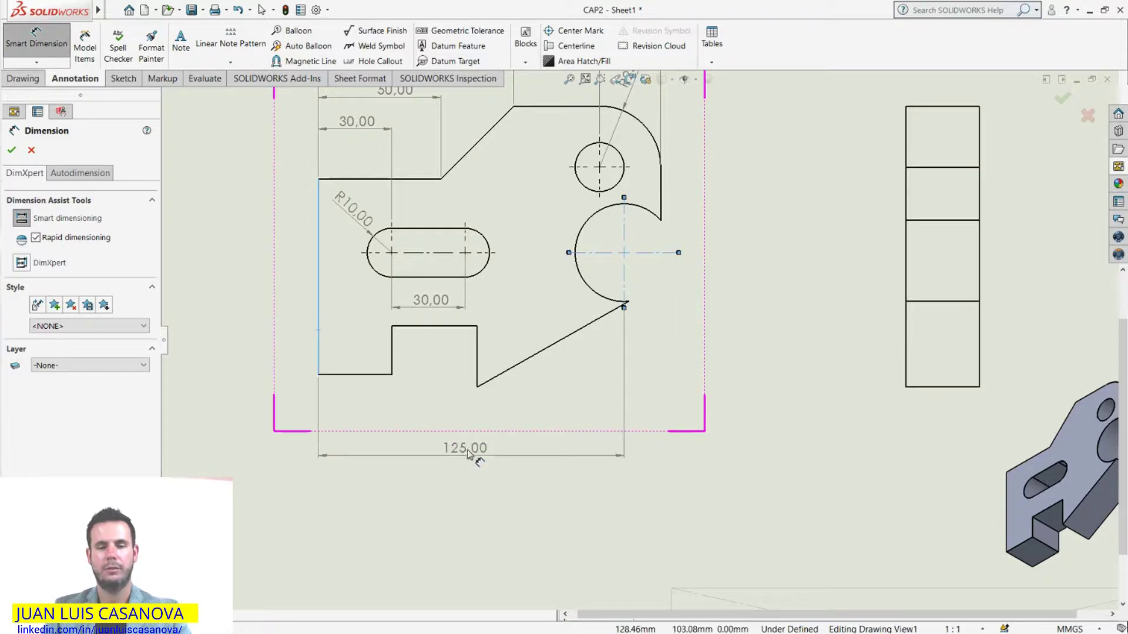
pyautogui.click(470, 440)
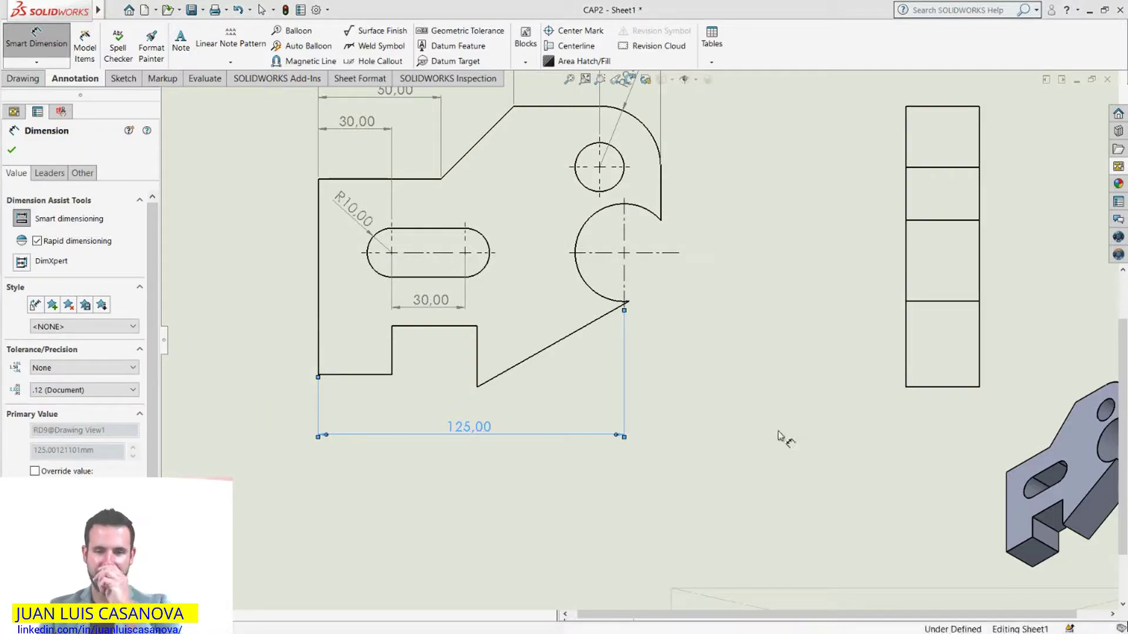
# Move the 125,00 dimension further below the front view.
pyautogui.press('f')
pyautogui.scroll(1, 696, 348)
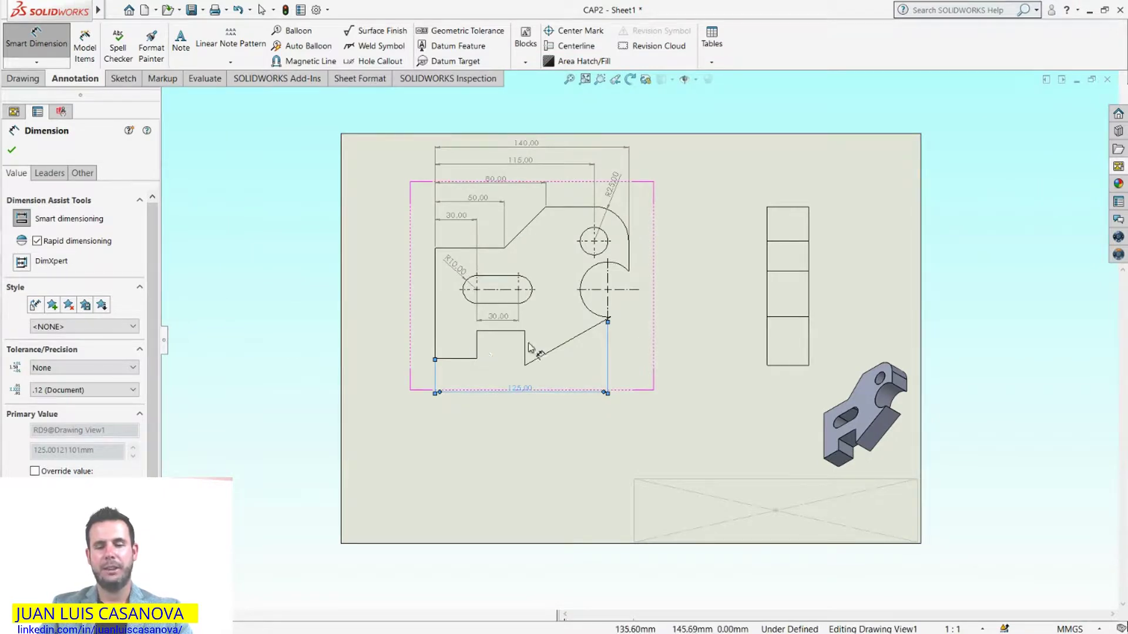
pyautogui.scroll(-1, 525, 425)
pyautogui.scroll(-1, 525, 426)
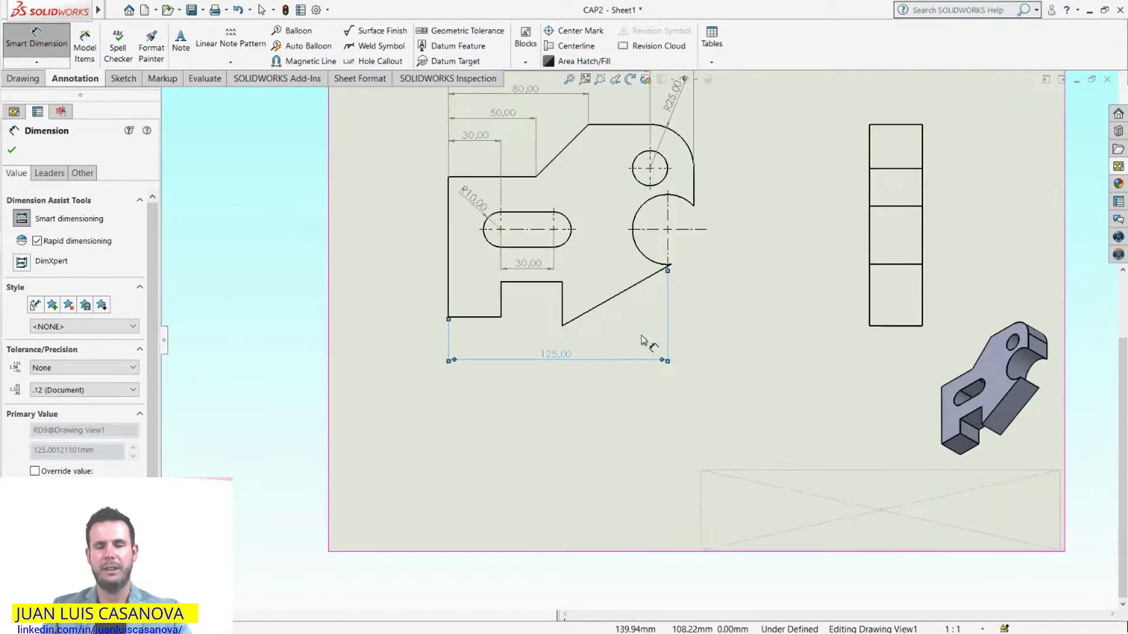
pyautogui.scroll(-1, 550, 364)
pyautogui.moveTo(549, 364); pyautogui.dragTo(544, 433)
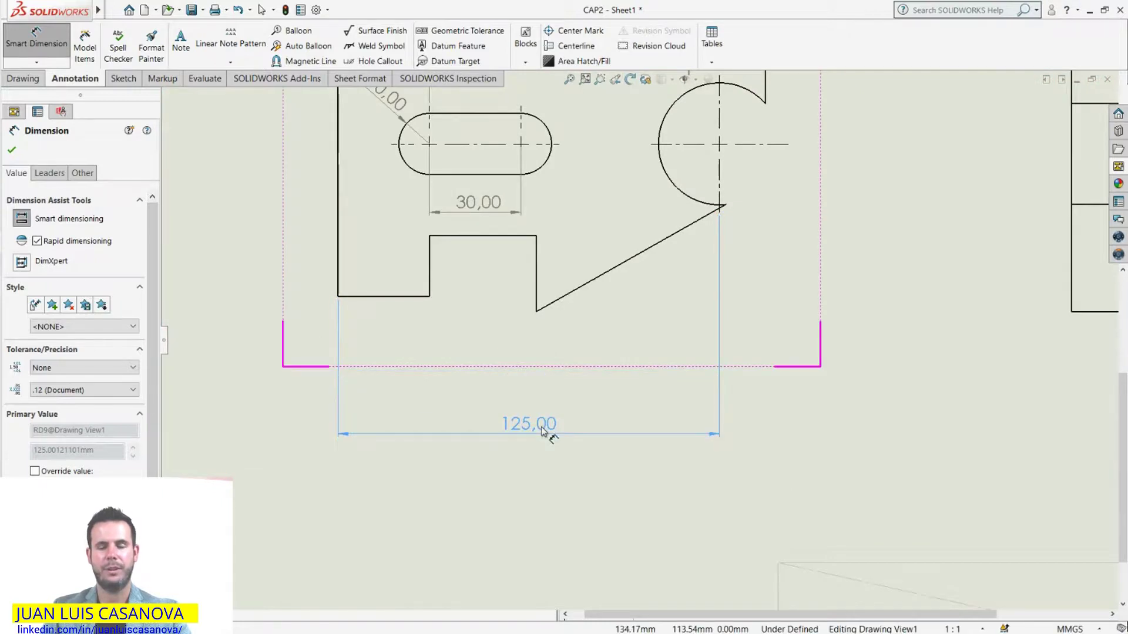
# Add a 30,00 width dimension for the lower step, placed below the part.
pyautogui.click(340, 257)
pyautogui.click(429, 265)
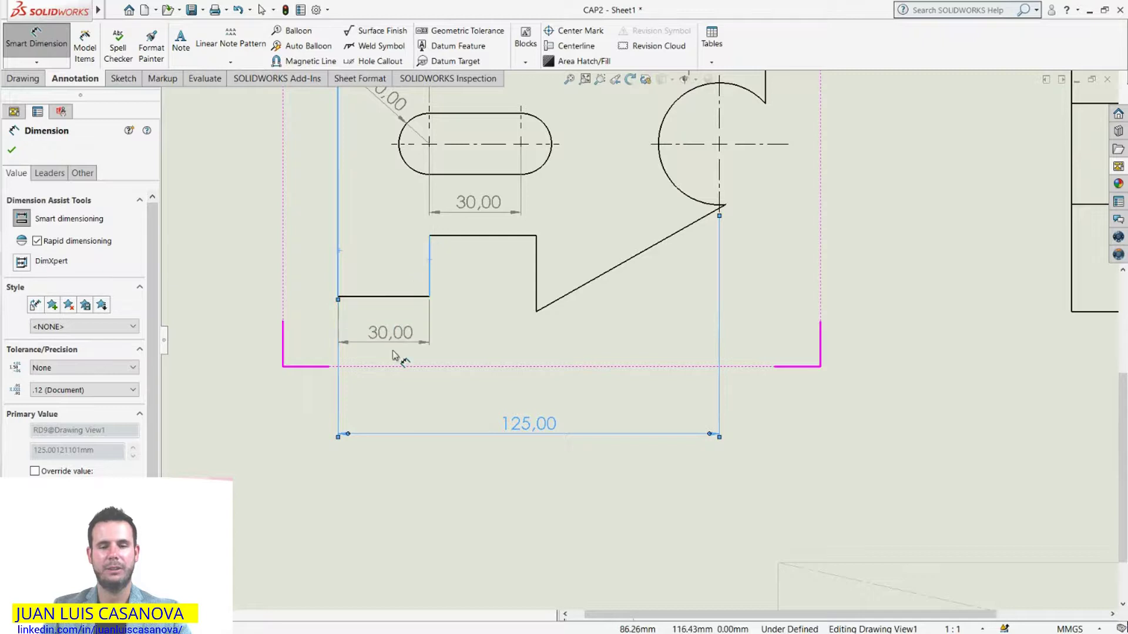
pyautogui.scroll(3, 396, 355)
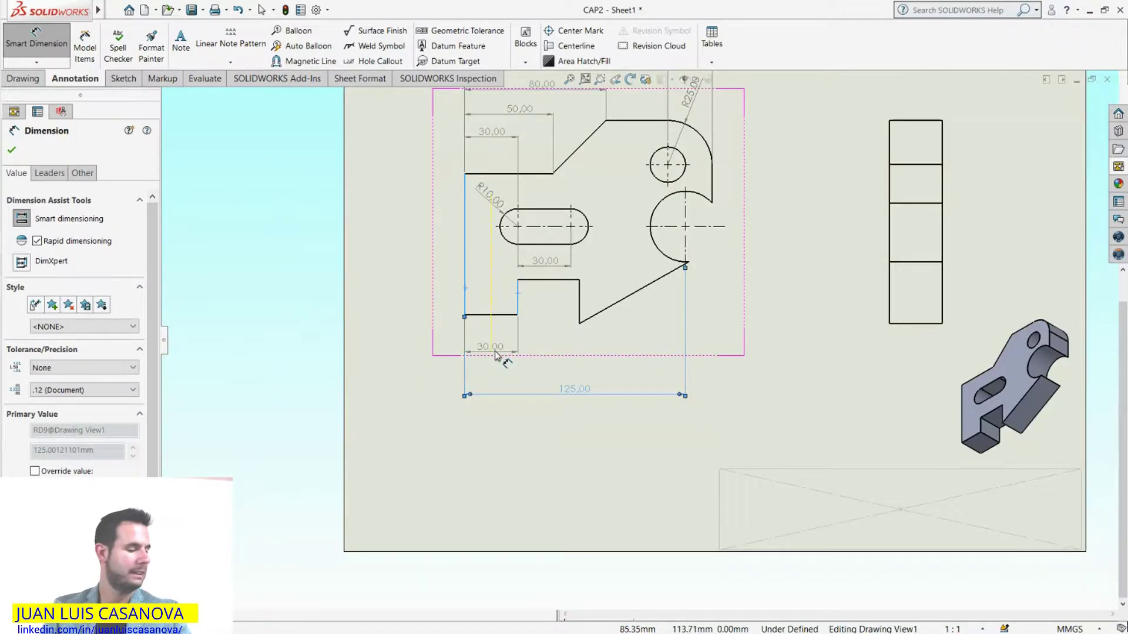
pyautogui.click(521, 303)
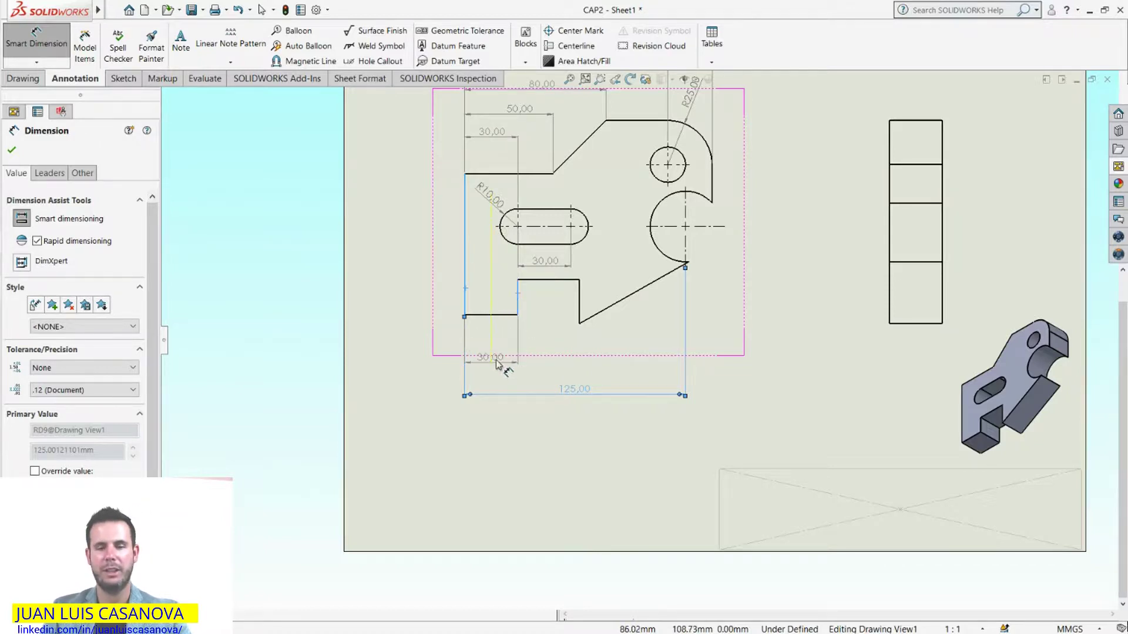
pyautogui.click(497, 365)
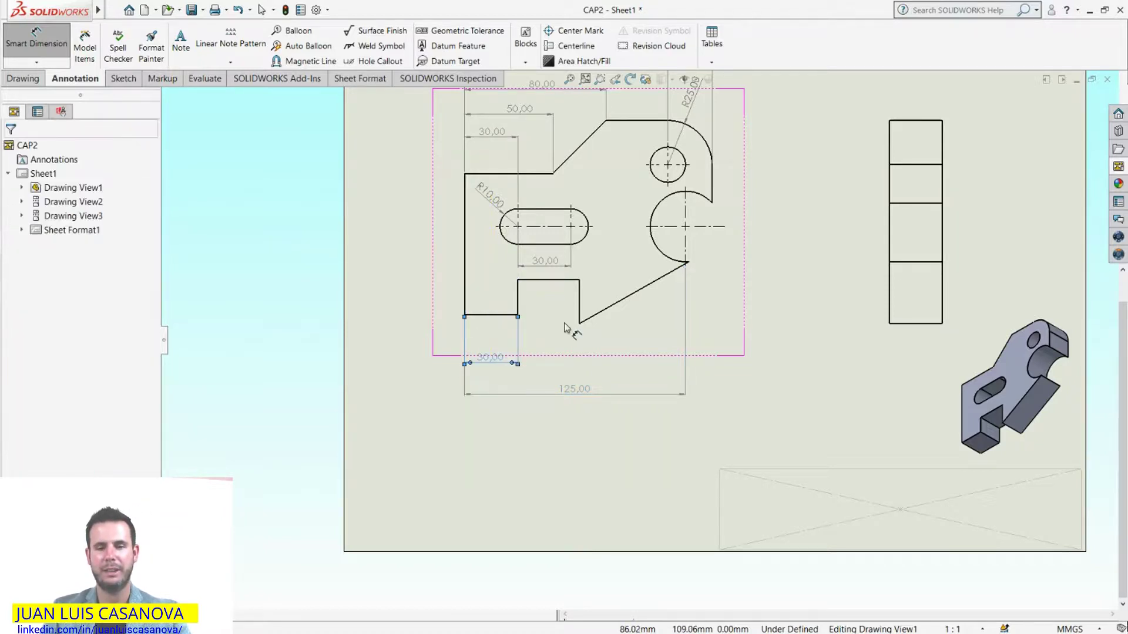
# Dimension the notch's 35,00 top edge and line it up beside the 30,00.
pyautogui.click(536, 281)
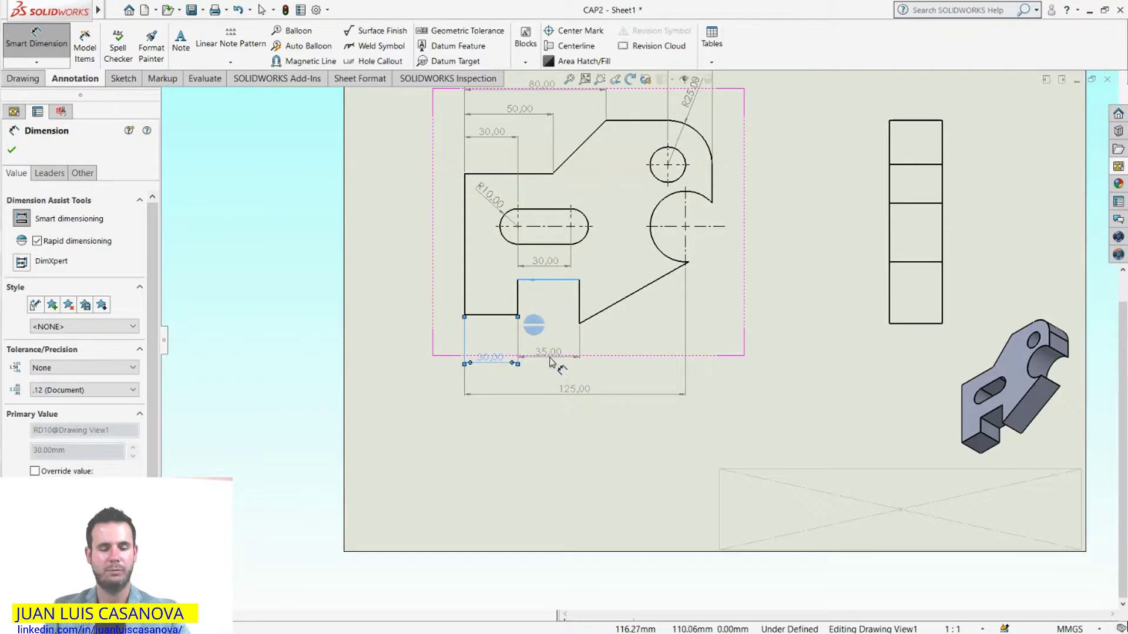
pyautogui.click(548, 361)
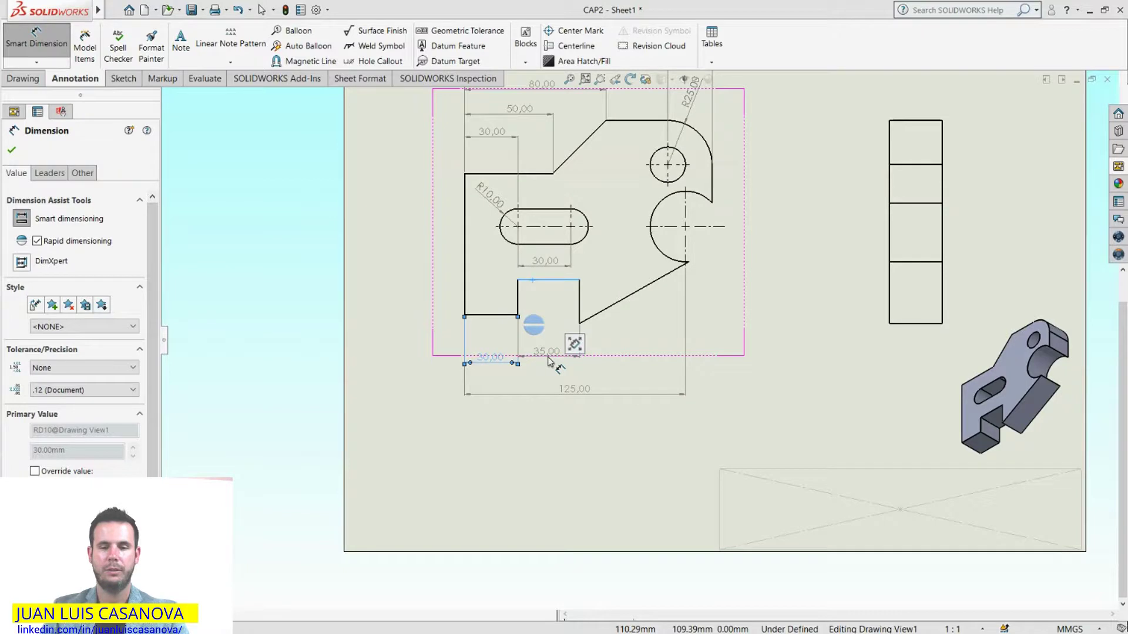
pyautogui.moveTo(547, 361); pyautogui.dragTo(545, 369)
pyautogui.click(546, 367)
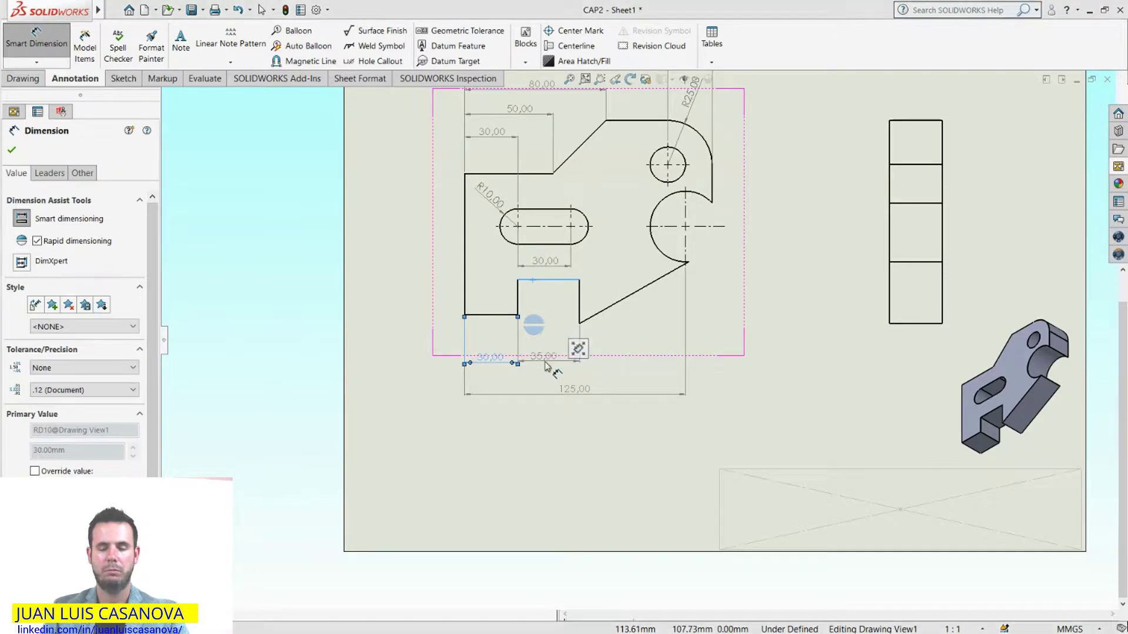
pyautogui.moveTo(545, 363); pyautogui.dragTo(546, 368)
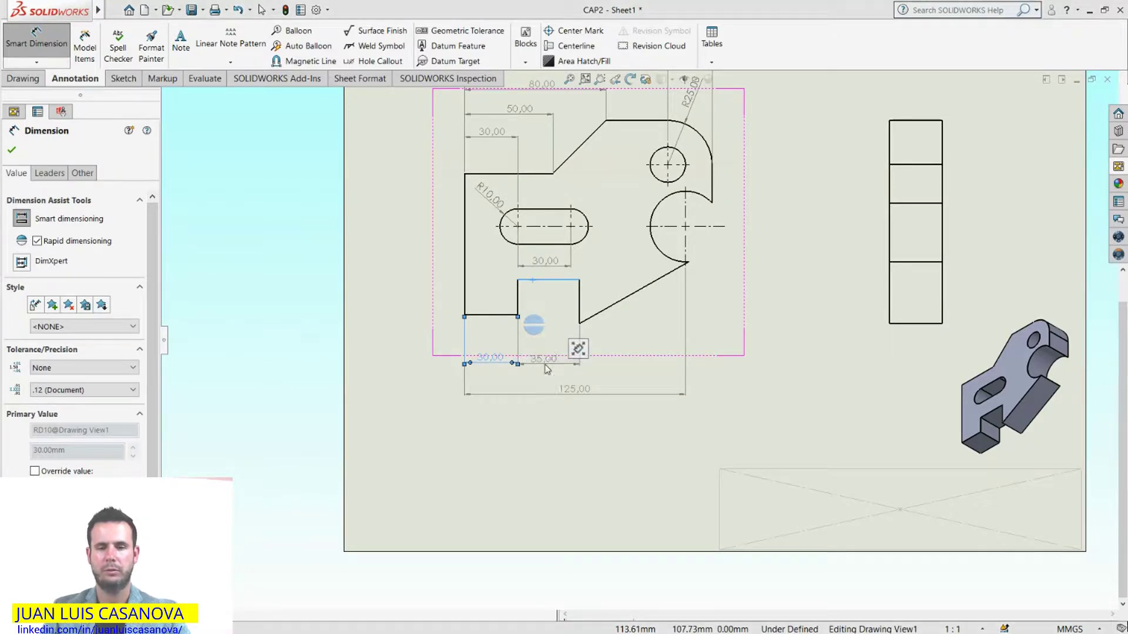
pyautogui.scroll(-2, 547, 369)
pyautogui.scroll(3, 604, 323)
pyautogui.scroll(-1, 617, 337)
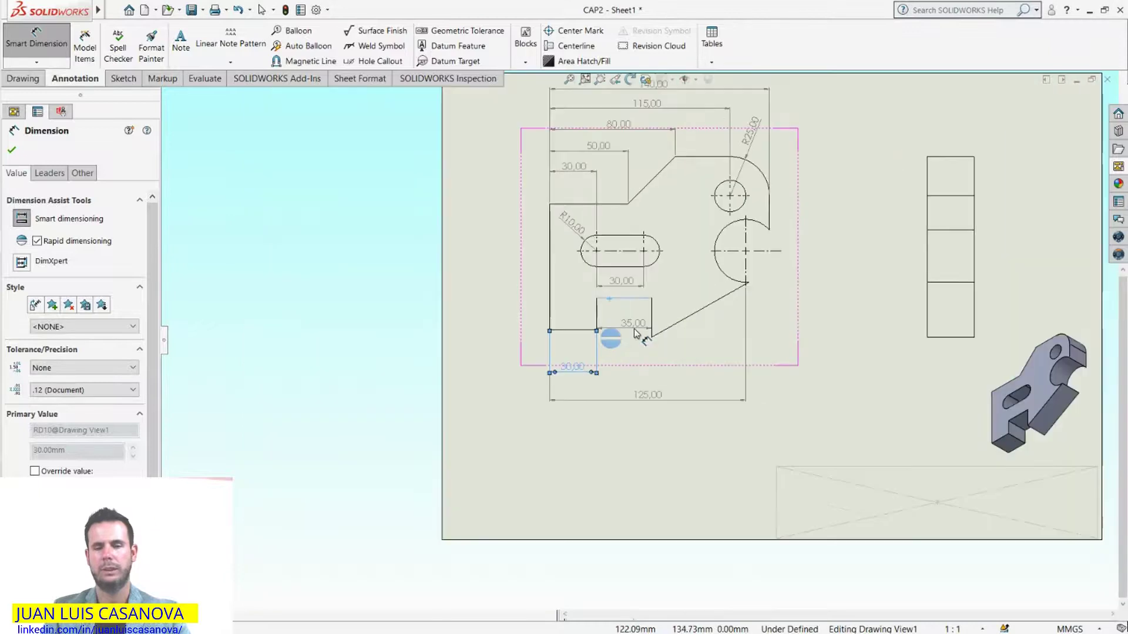
pyautogui.moveTo(622, 347); pyautogui.dragTo(634, 333)
pyautogui.scroll(-5, 634, 333)
pyautogui.scroll(-2, 646, 393)
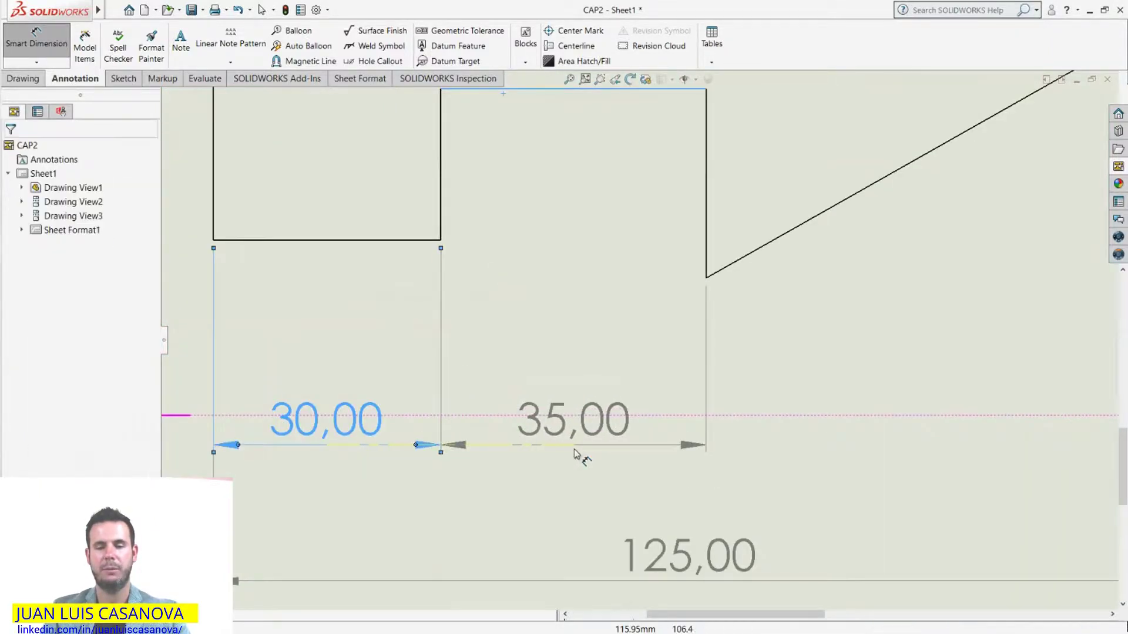
pyautogui.click(693, 444)
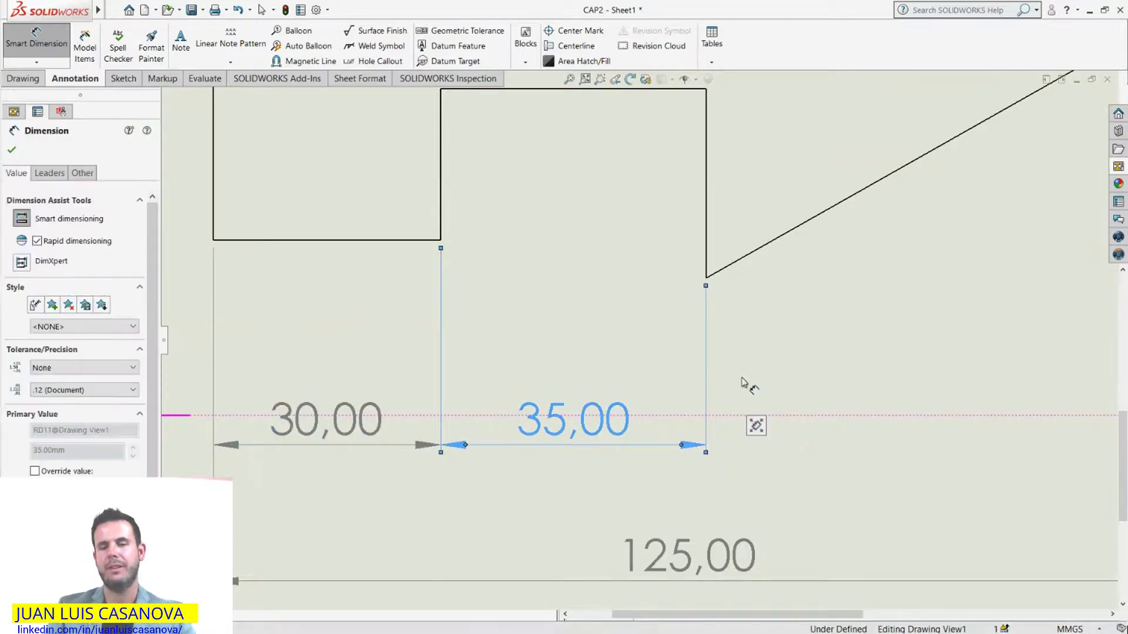
pyautogui.scroll(5, 741, 382)
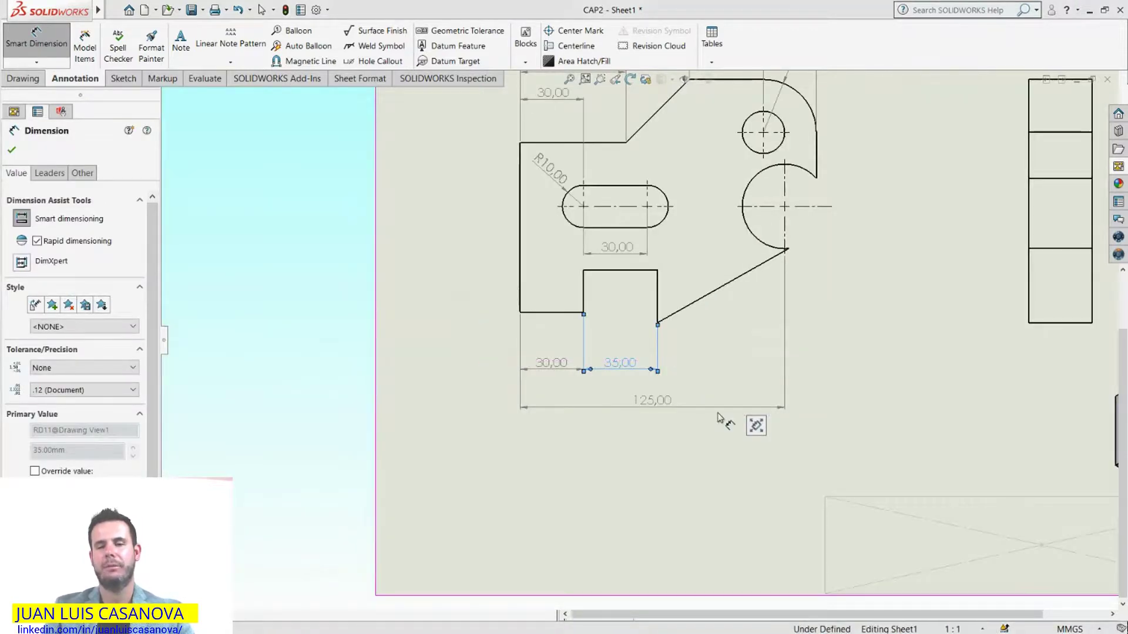
# Dimension the 13,00 offset from the part's right edge to the lower arc's end.
pyautogui.scroll(2, 718, 418)
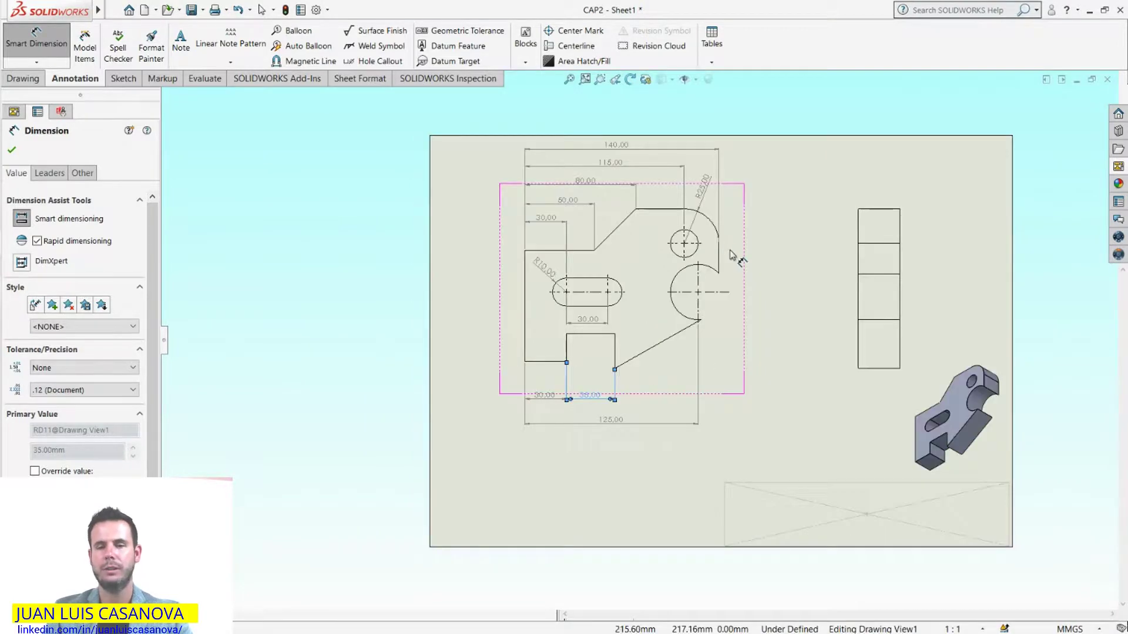
pyautogui.scroll(-2, 732, 254)
pyautogui.scroll(-2, 740, 295)
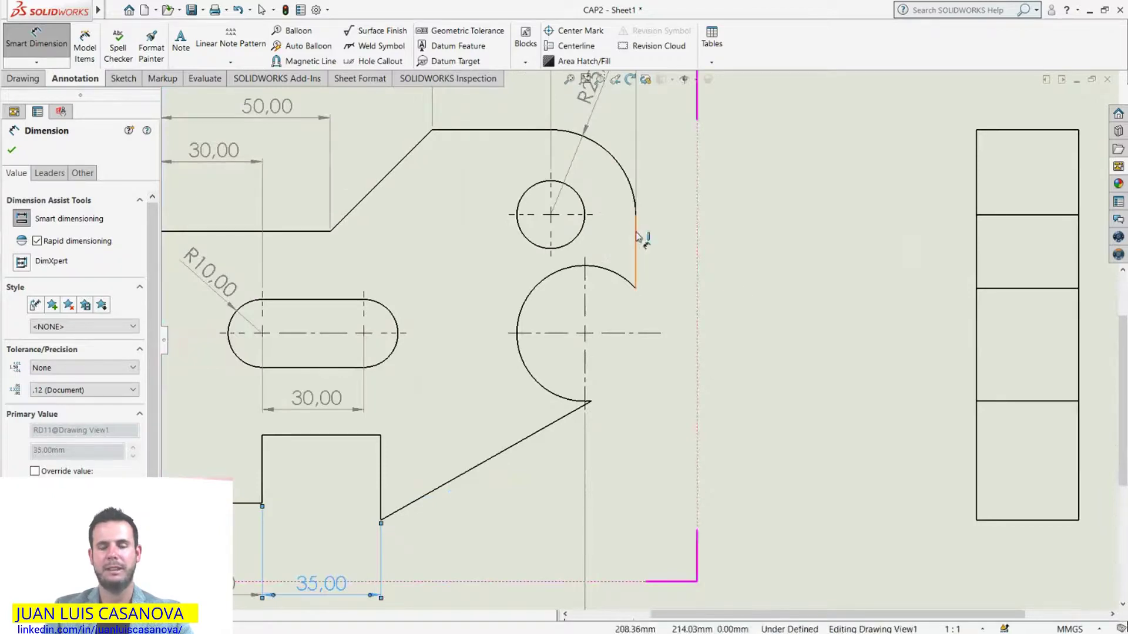
pyautogui.click(636, 238)
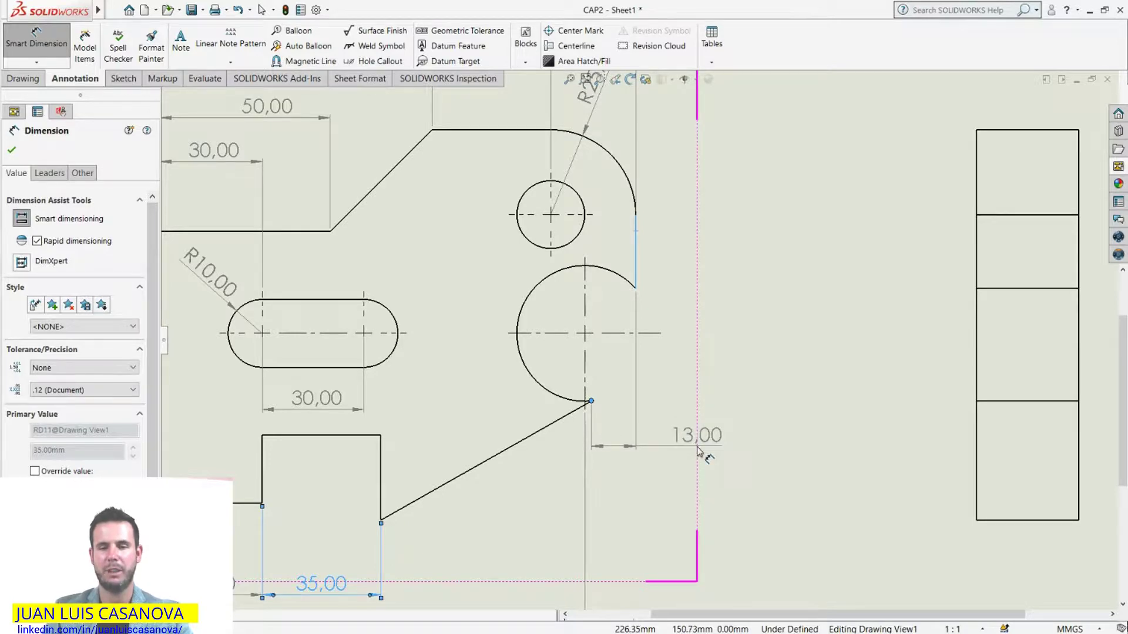
pyautogui.click(697, 450)
# Cancel an unintended angle dimension between the top edge and a vertical edge.
pyautogui.press('f')
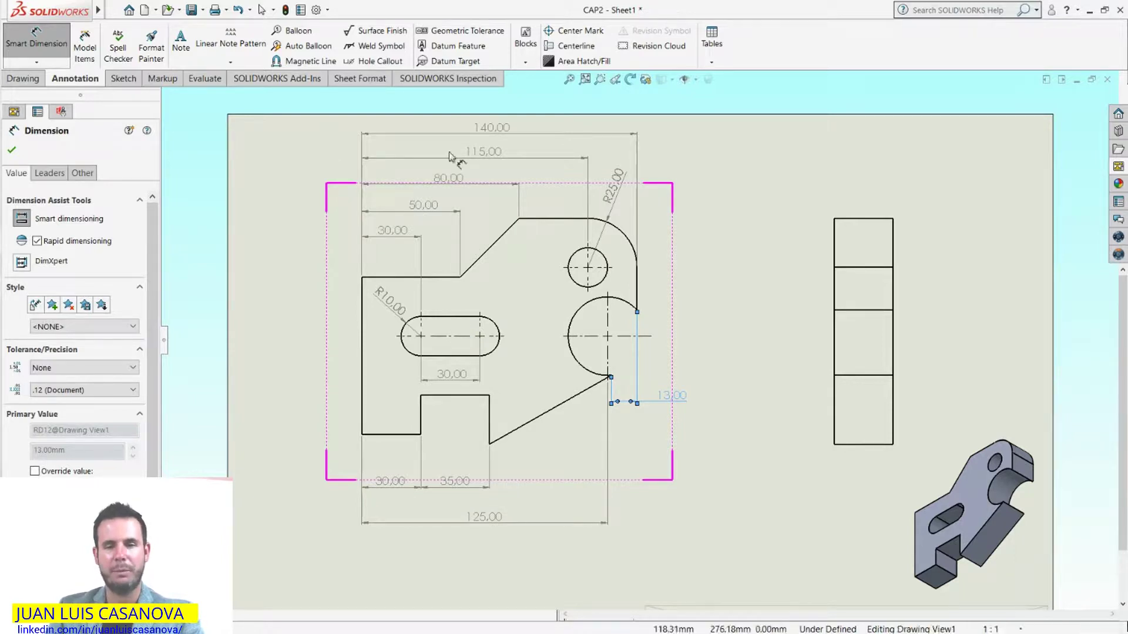
pyautogui.click(558, 219)
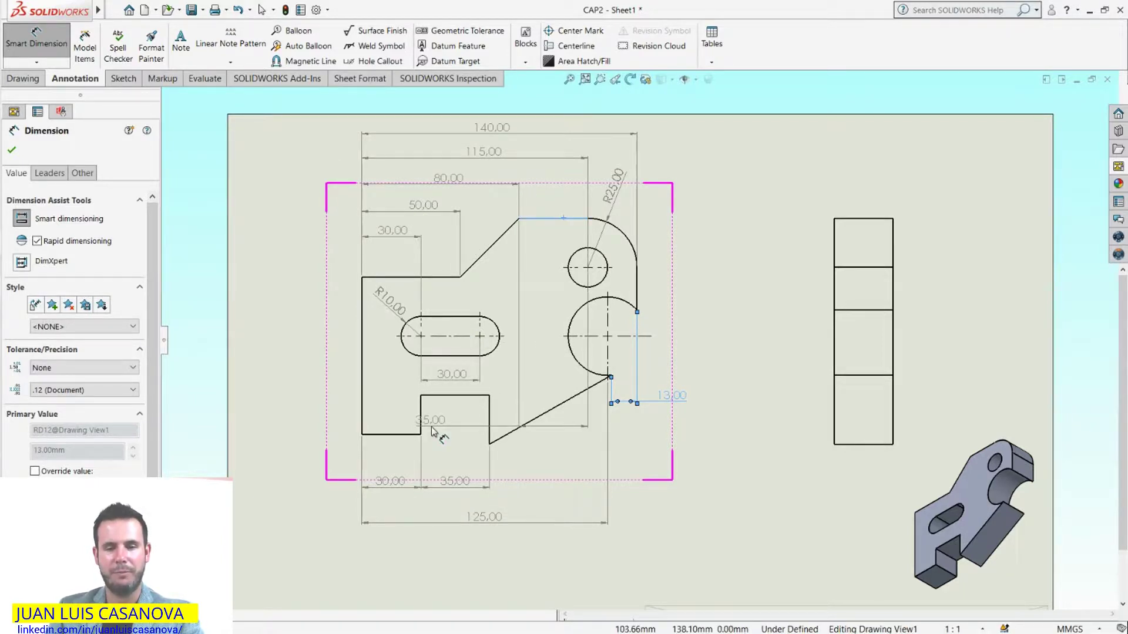
pyautogui.click(488, 439)
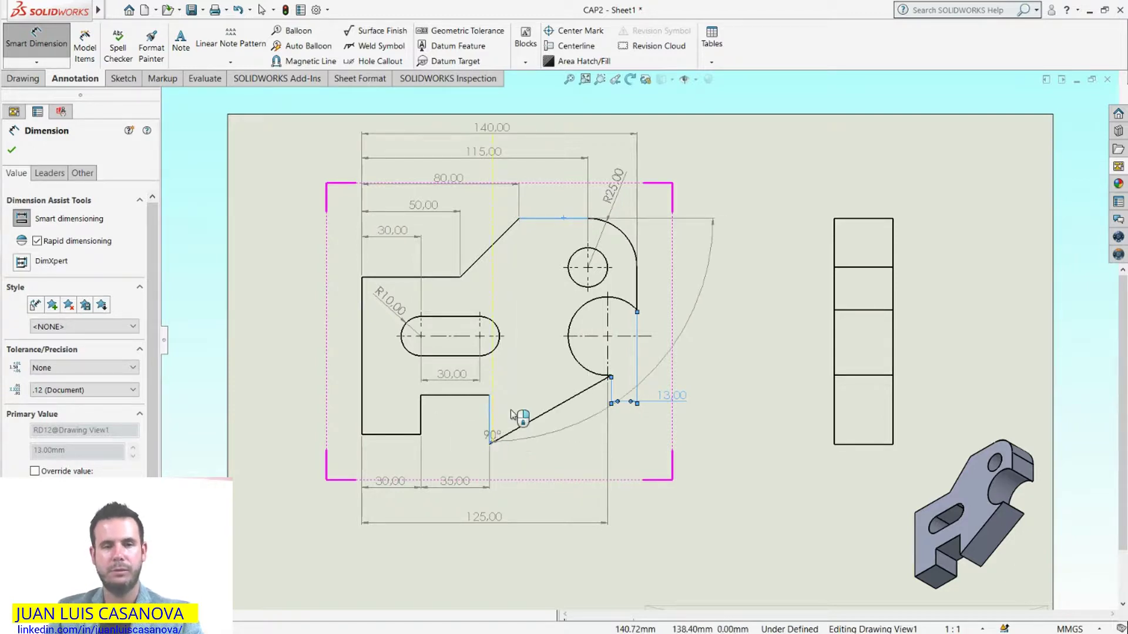
pyautogui.press('Escape')
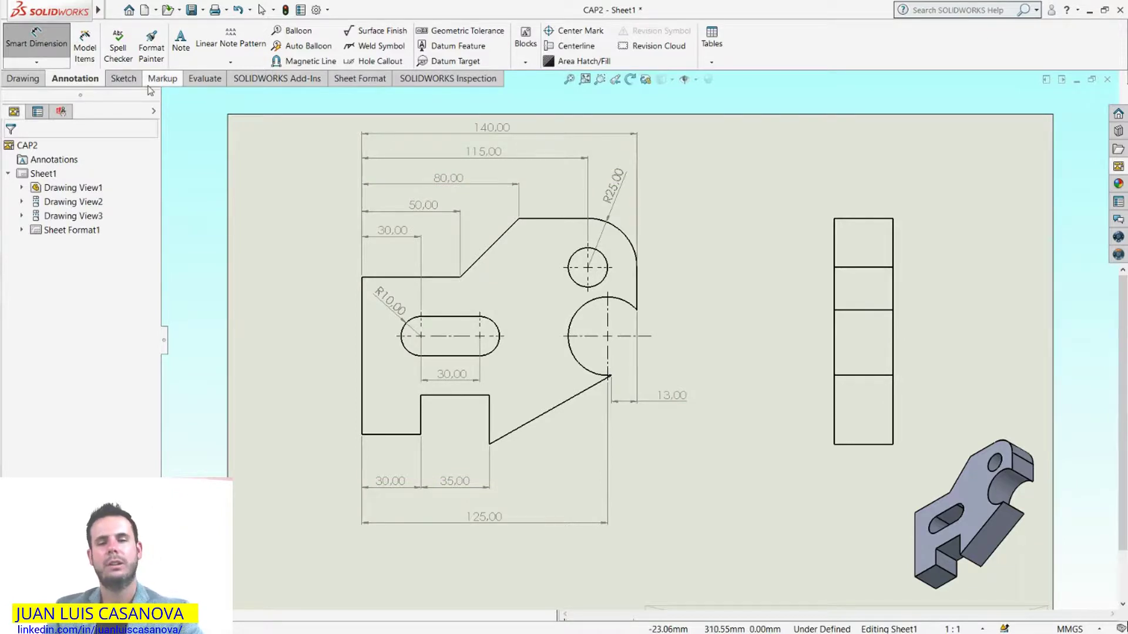
# Add a vertical 115,00 dimension at the left, from the top edge to the sloped edge's lower corner.
pyautogui.click(565, 220)
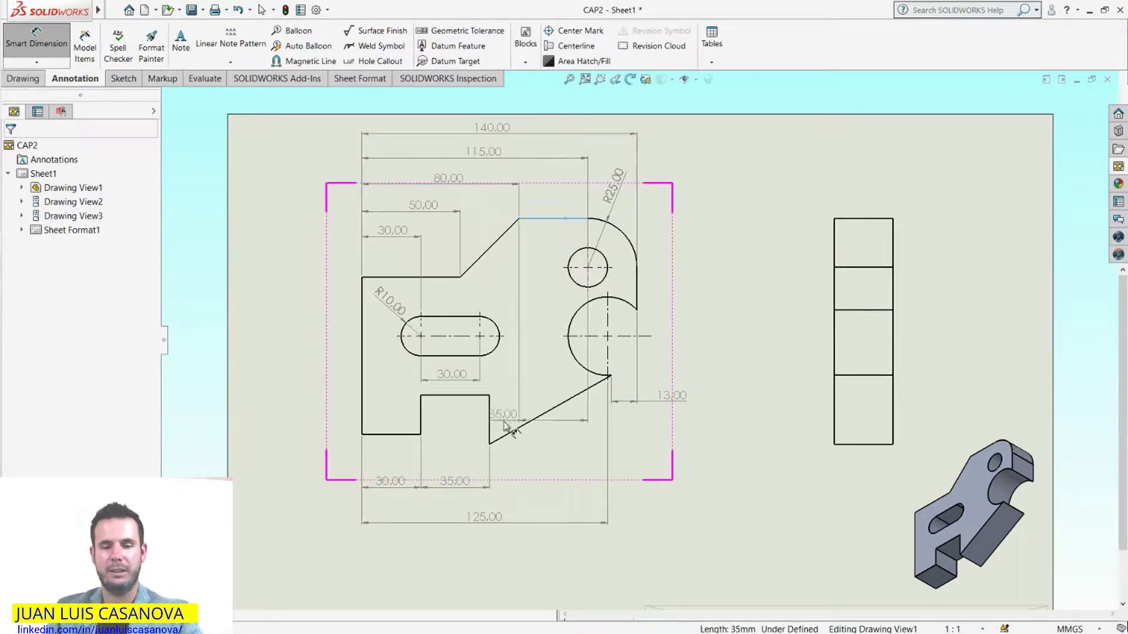
pyautogui.click(490, 445)
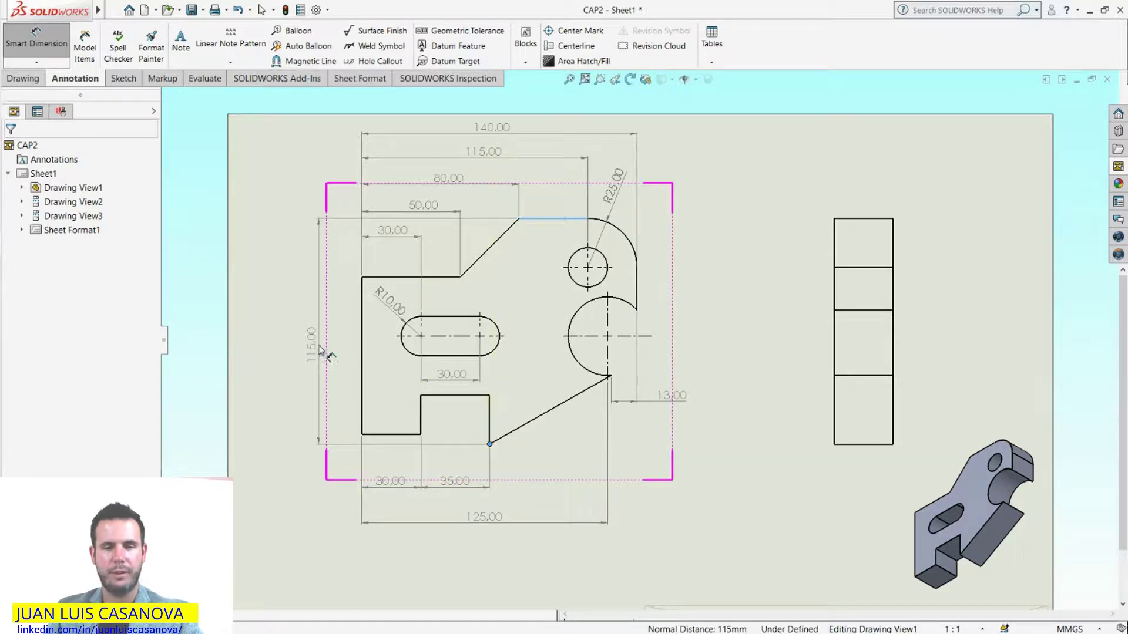
pyautogui.click(319, 352)
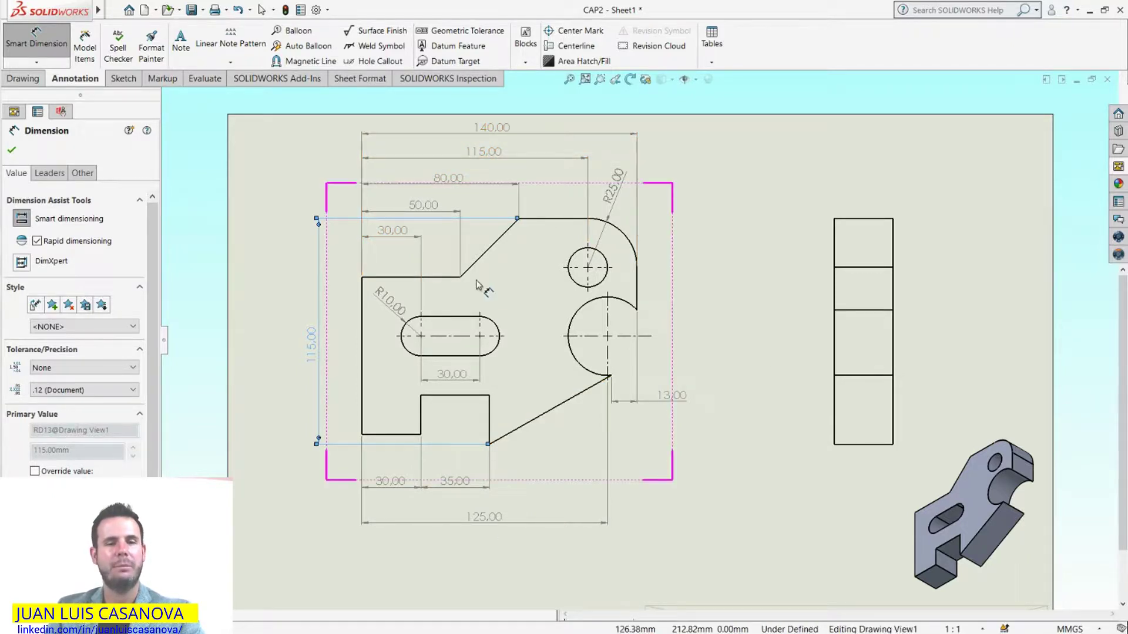
pyautogui.moveTo(98, 9)
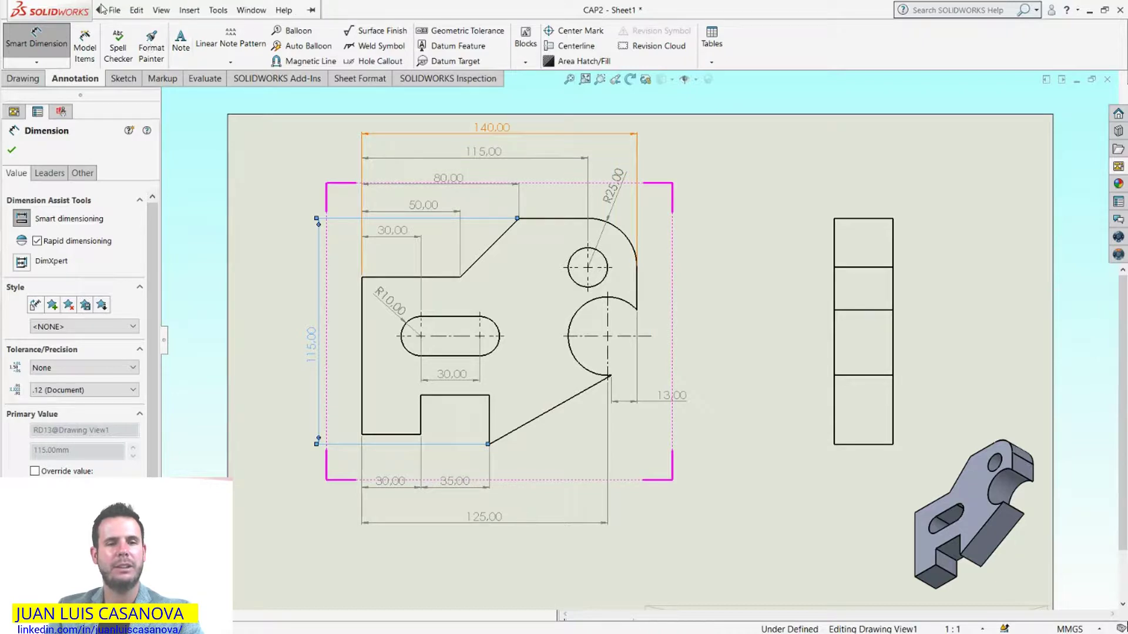
pyautogui.click(114, 10)
# Set the document's primary dimension precision to None in Document Properties > Dimensions.
pyautogui.click(116, 10)
pyautogui.click(218, 10)
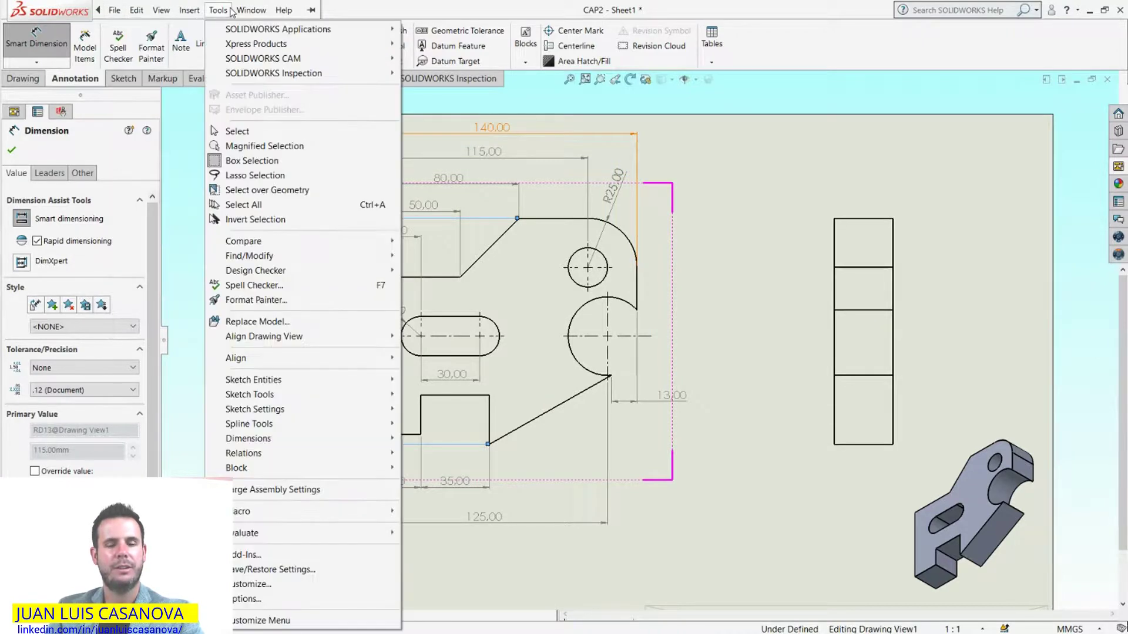
pyautogui.click(270, 598)
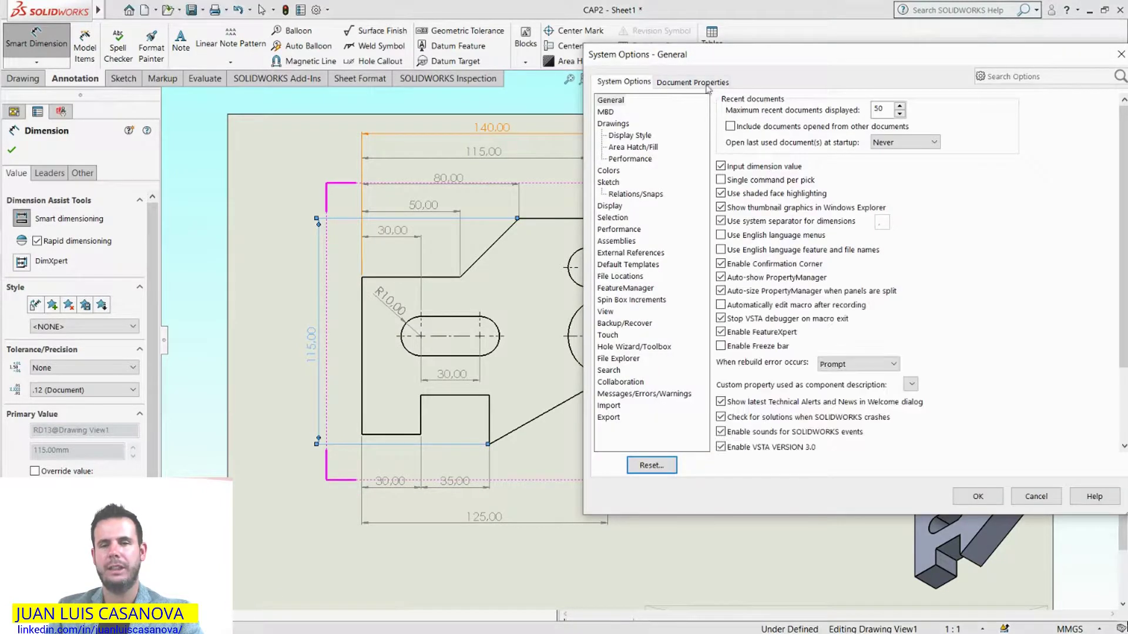
pyautogui.click(707, 84)
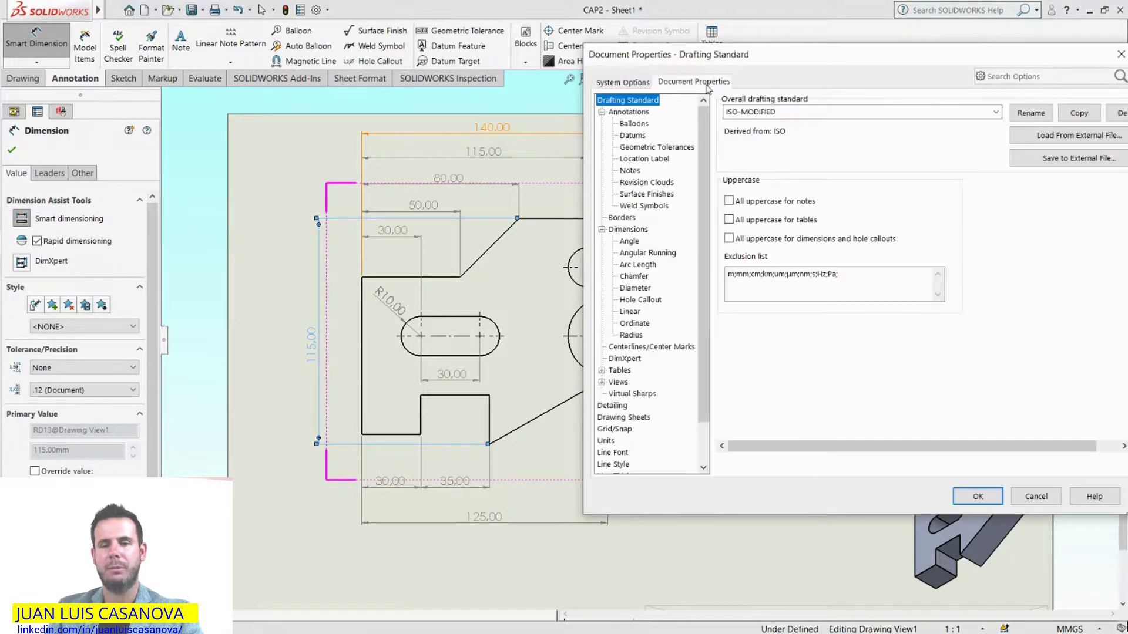
pyautogui.click(641, 233)
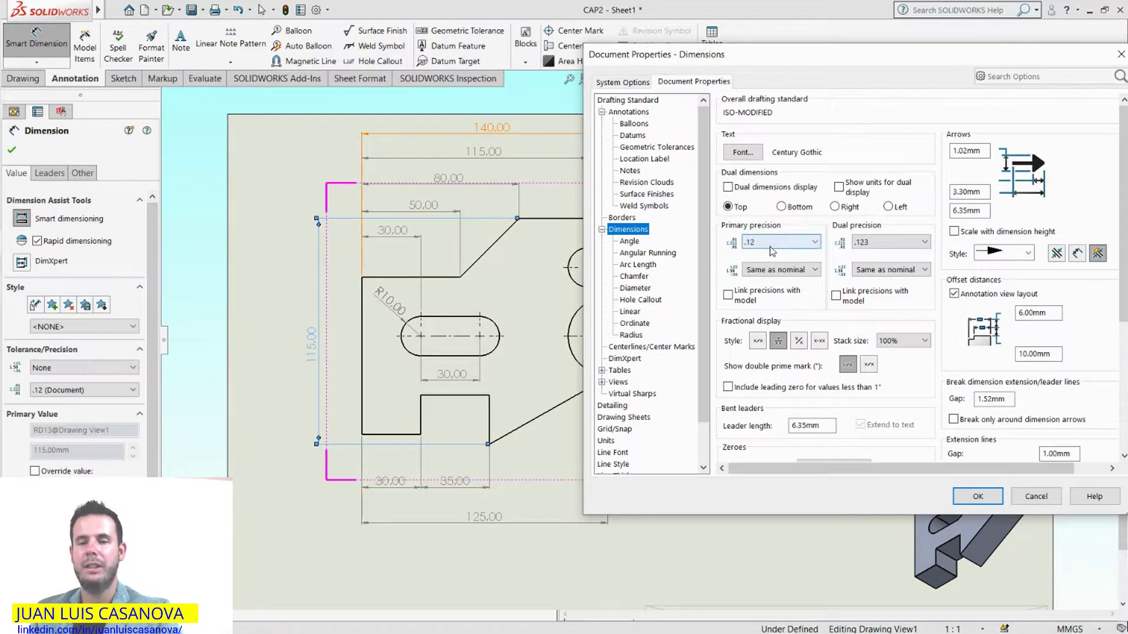
pyautogui.click(766, 242)
pyautogui.click(769, 256)
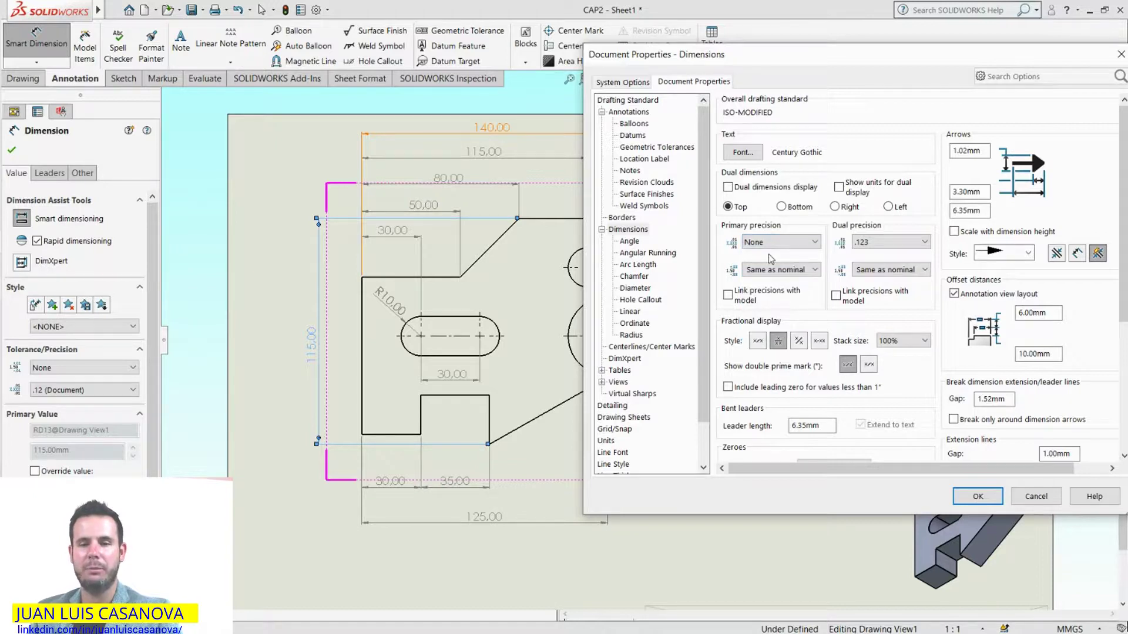
pyautogui.click(978, 497)
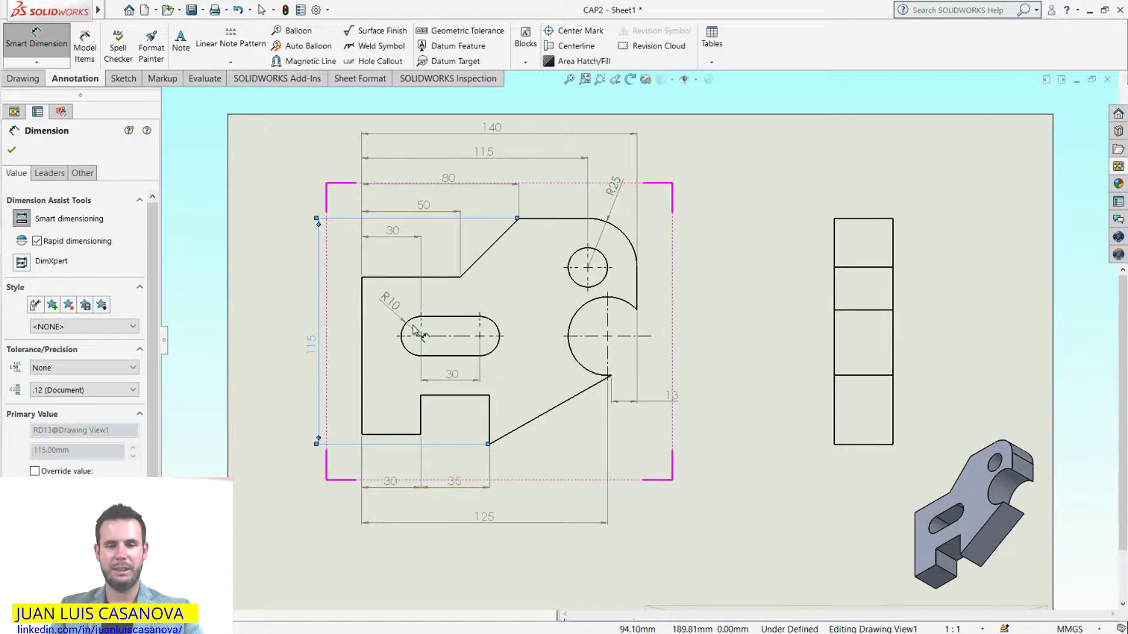
# Place the vertical 80 and a 60 from the upper step to the notch edge, moving 115 outward.
pyautogui.click(368, 315)
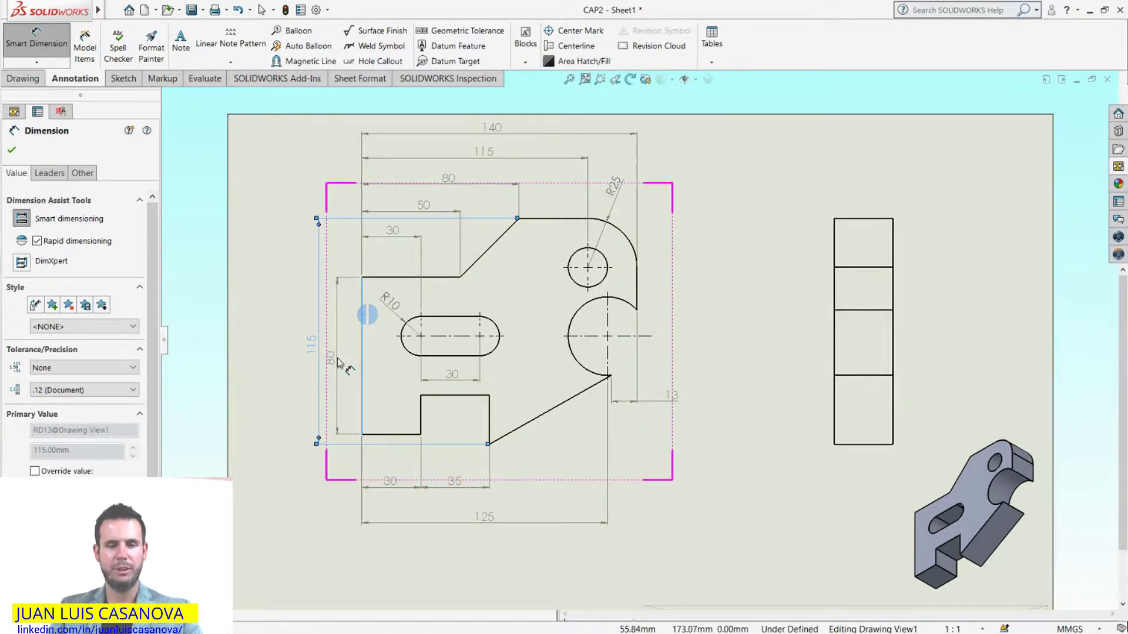
pyautogui.click(330, 356)
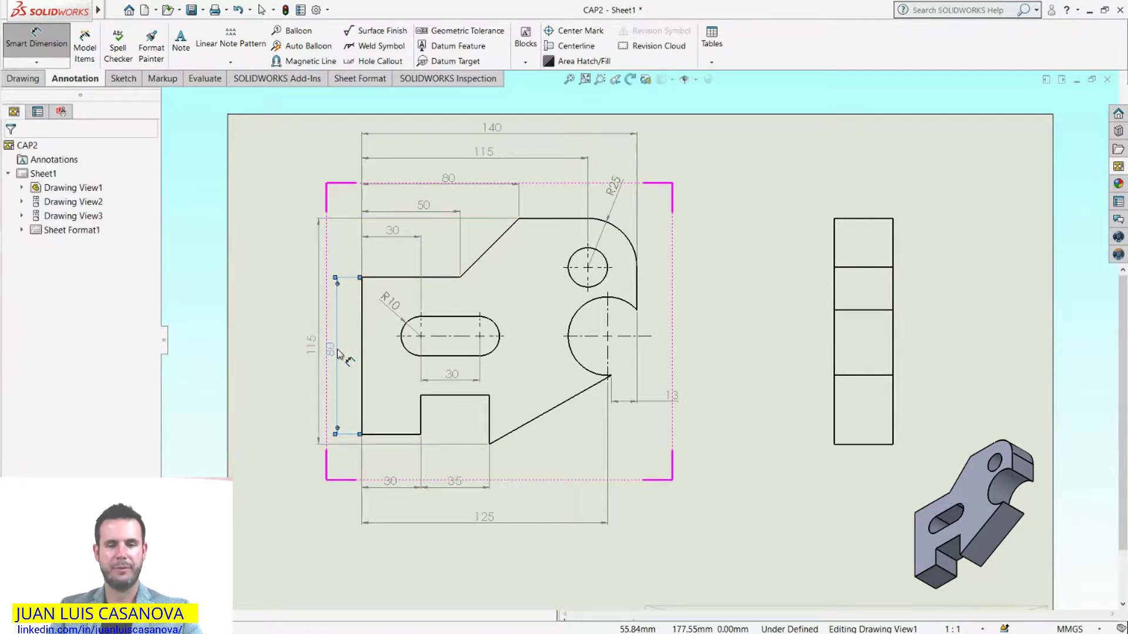
pyautogui.moveTo(311, 350)
pyautogui.mouseDown()
pyautogui.moveTo(270, 349)
pyautogui.moveTo(260, 326)
pyautogui.mouseUp()
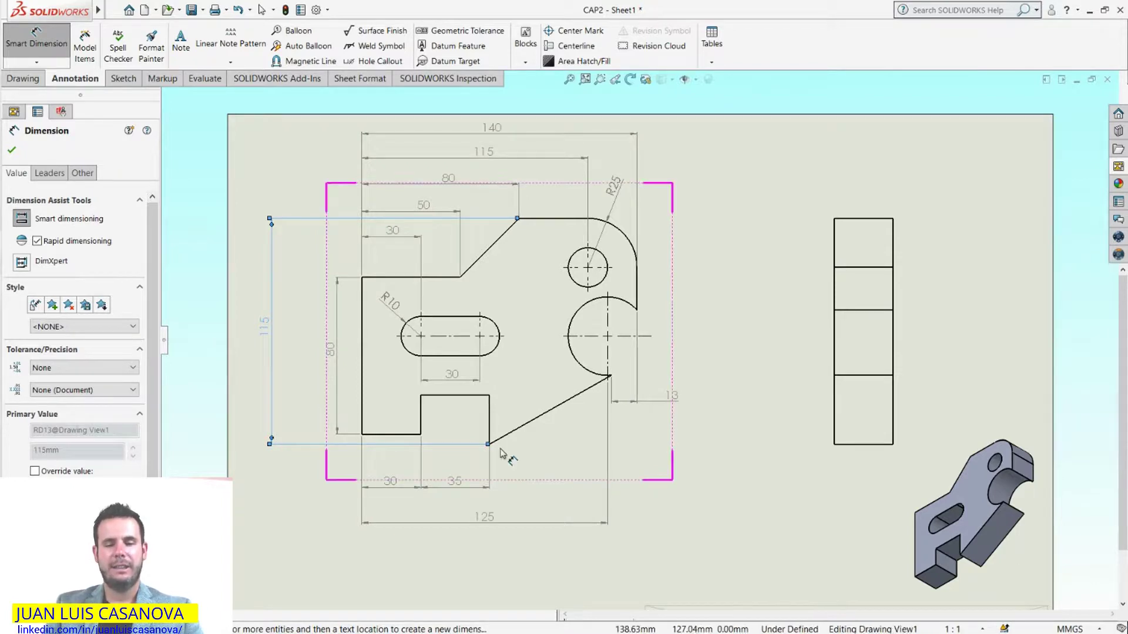
pyautogui.click(408, 277)
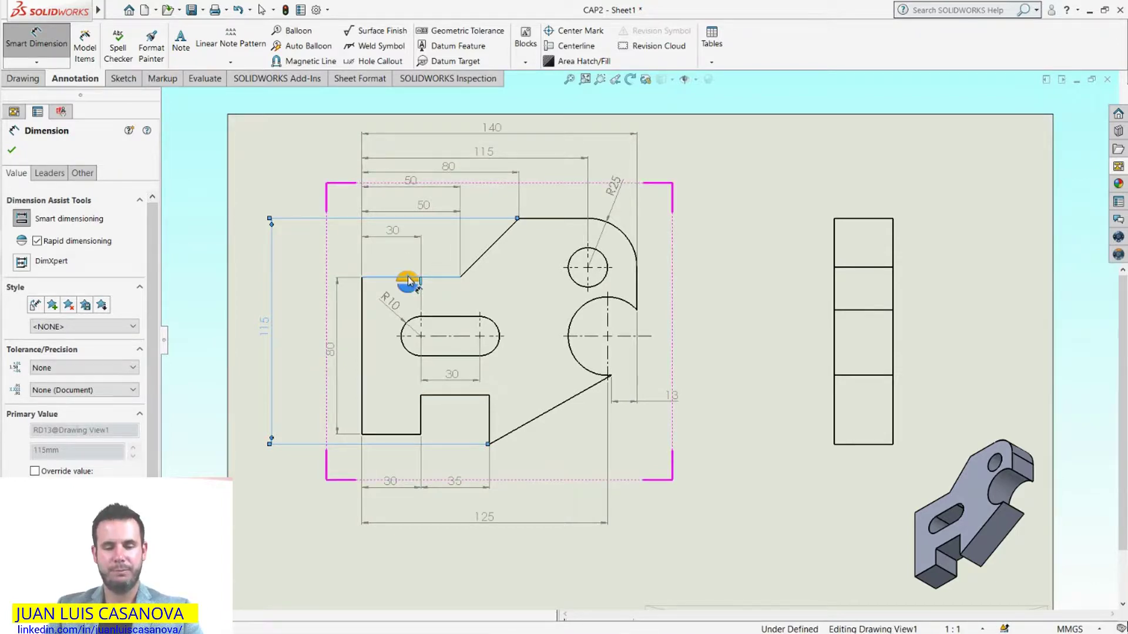
pyautogui.click(441, 396)
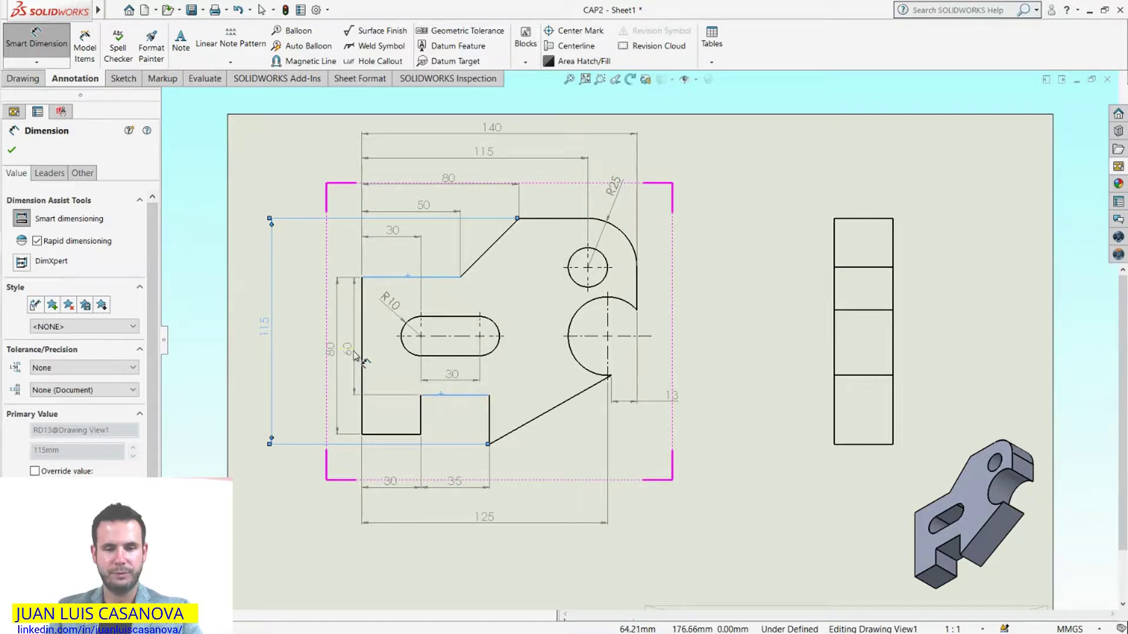
pyautogui.click(302, 350)
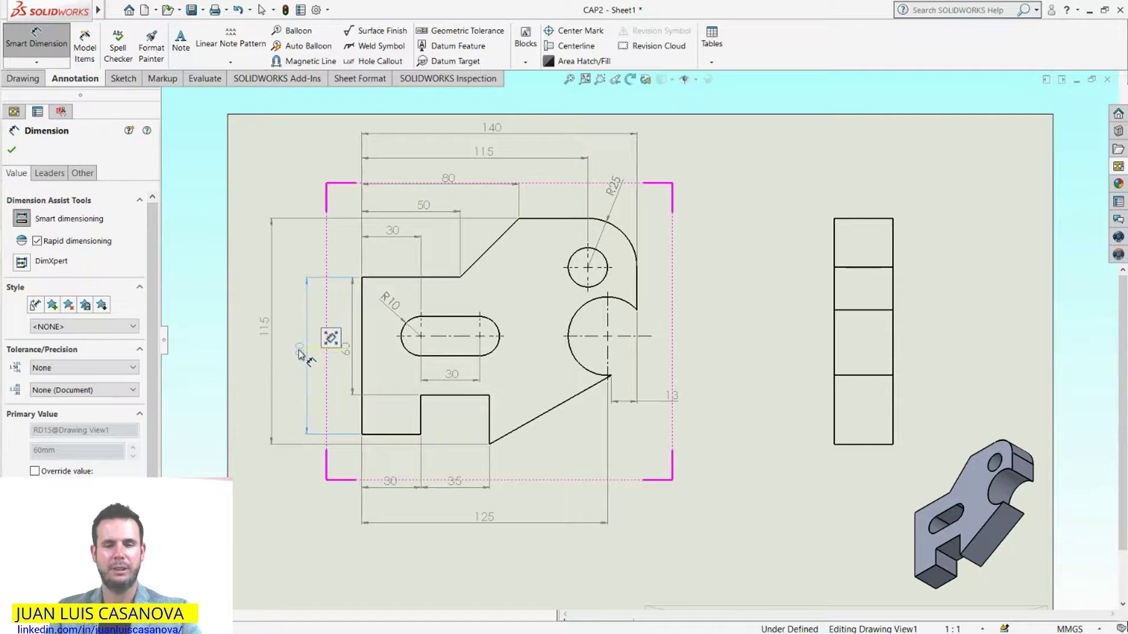
pyautogui.click(328, 358)
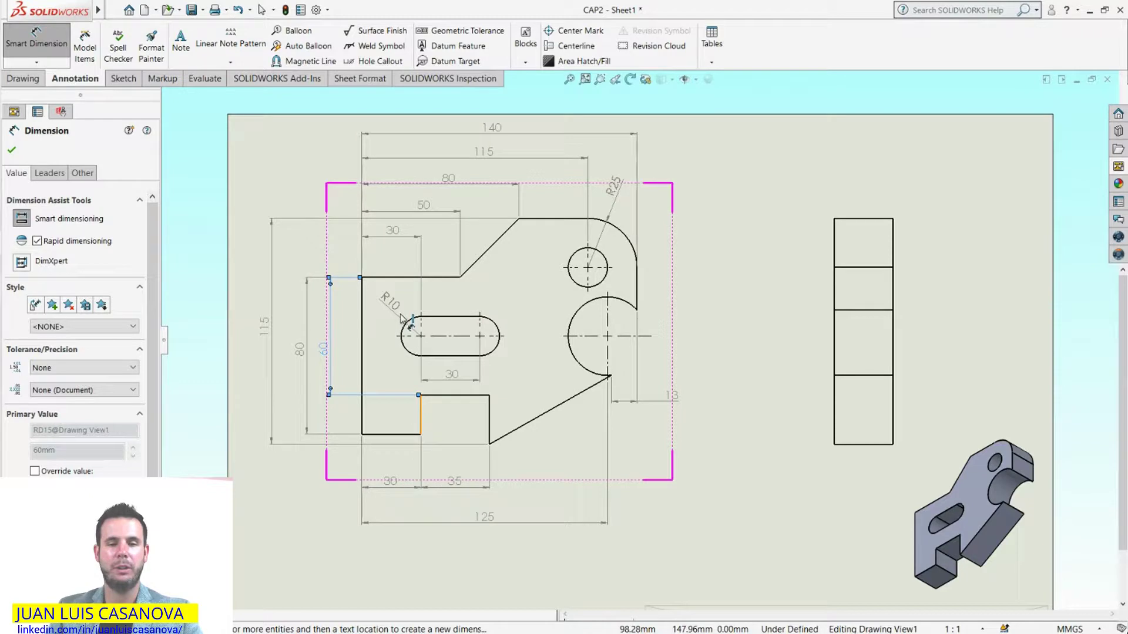
pyautogui.click(322, 349)
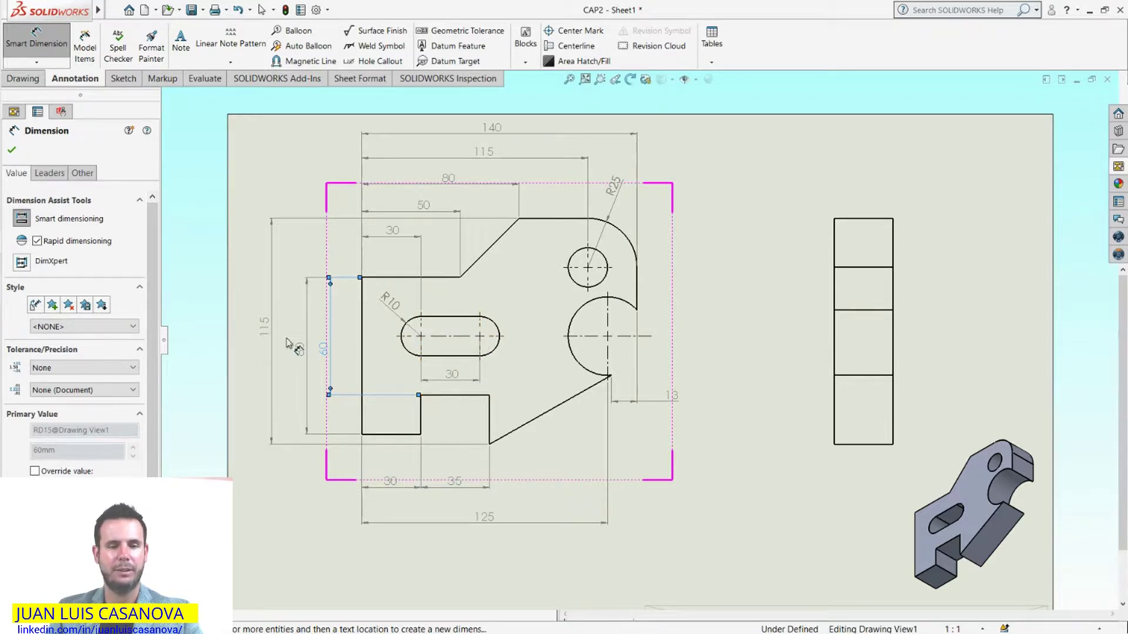
# Restack the 115, 80 and 60 outward and add a vertical 30 to the slot centre.
pyautogui.moveTo(264, 327); pyautogui.dragTo(241, 326)
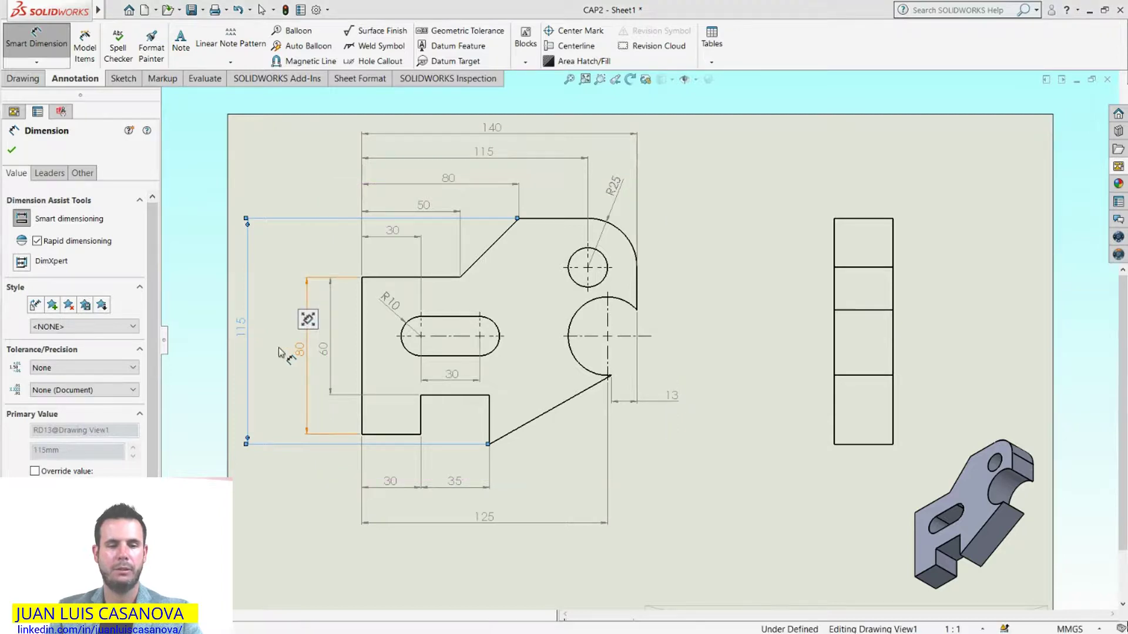
pyautogui.click(265, 351)
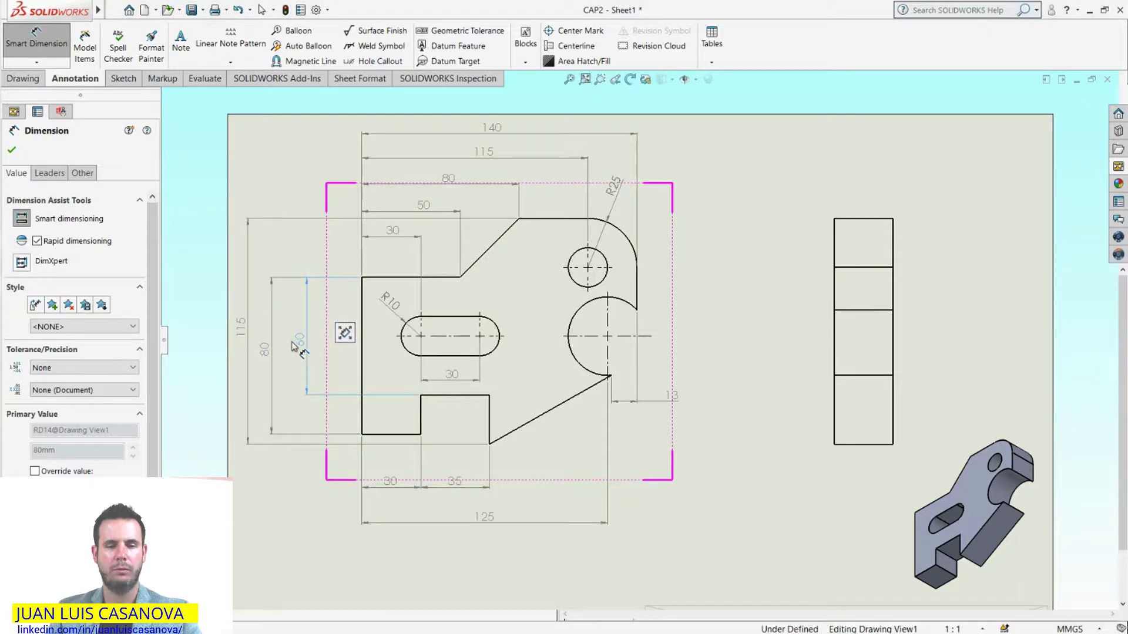
pyautogui.click(303, 343)
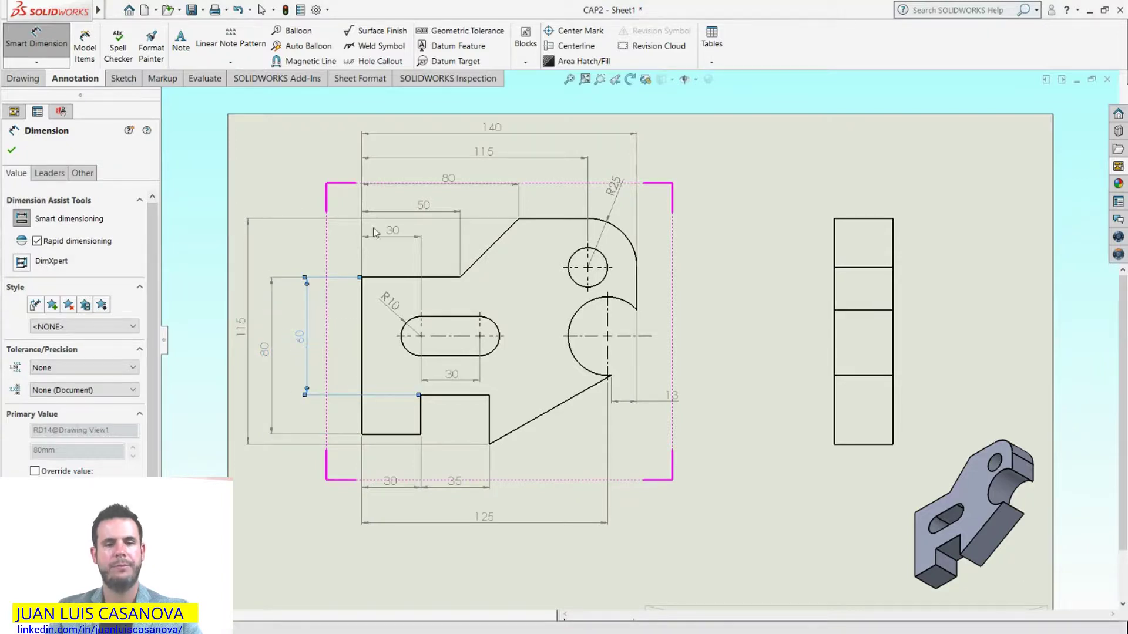
pyautogui.click(436, 280)
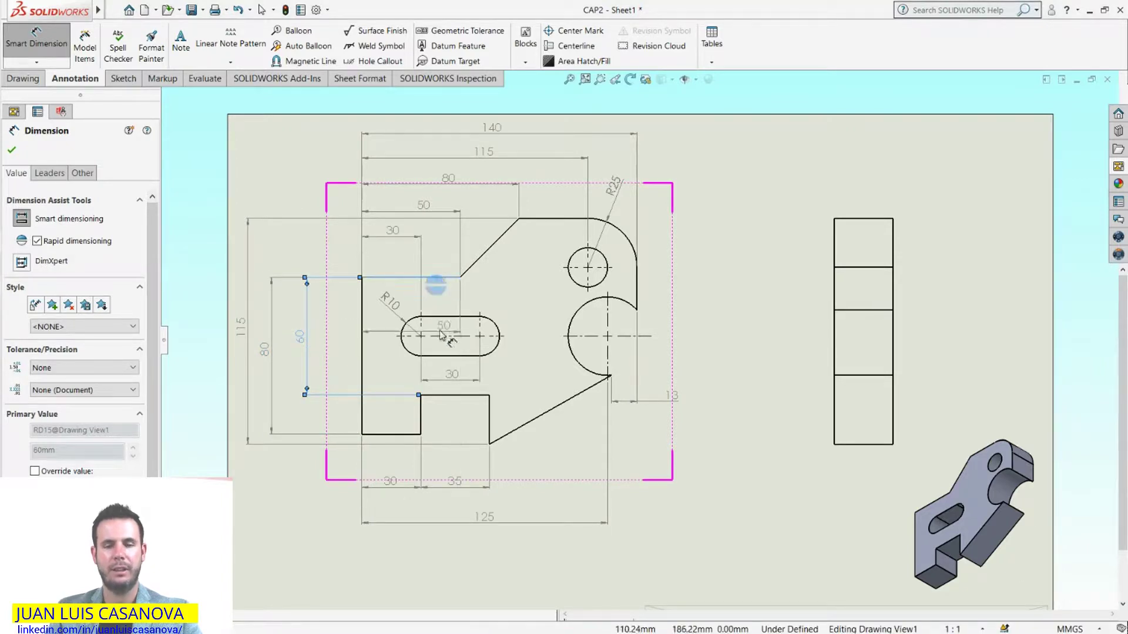
pyautogui.click(405, 345)
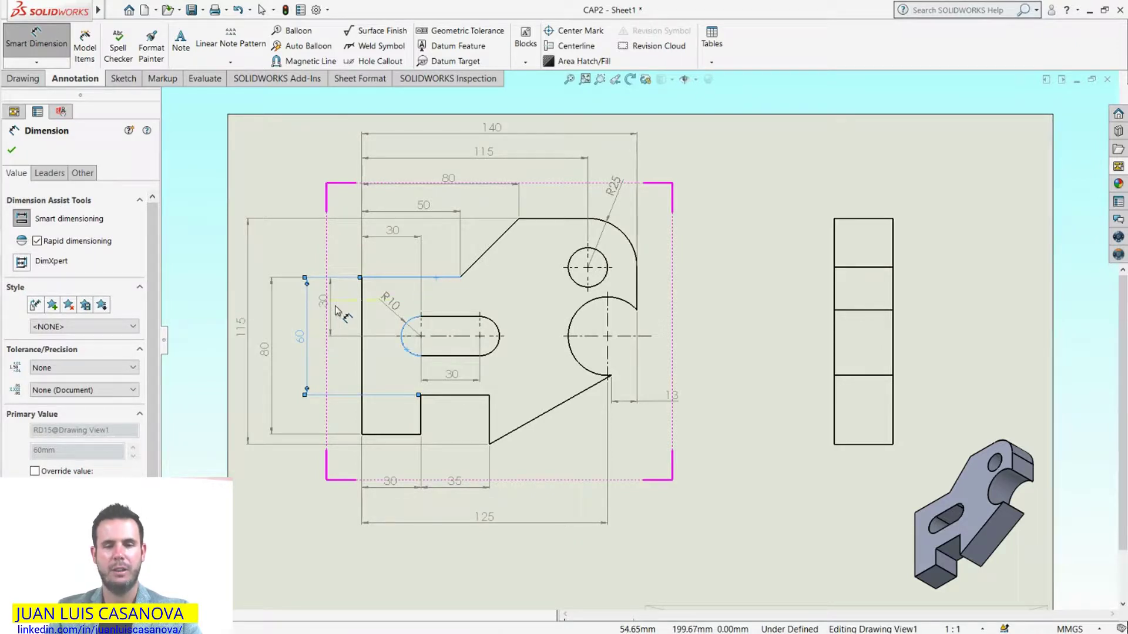
pyautogui.click(336, 311)
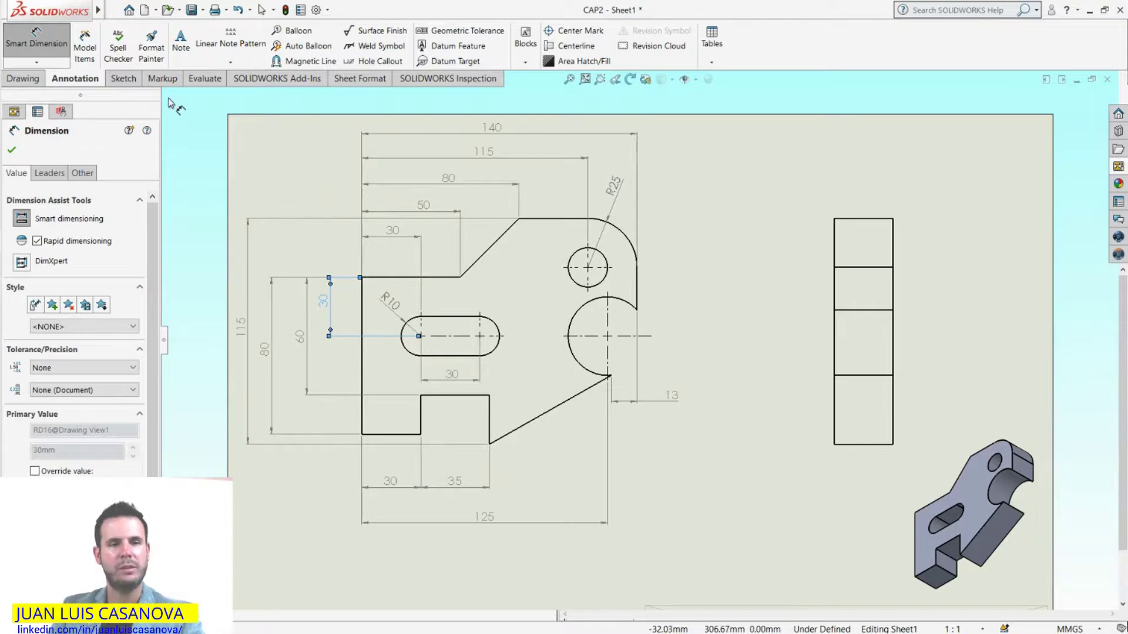
# Dimension the vertical 30 from the part's top edge to the step edge.
pyautogui.click(547, 225)
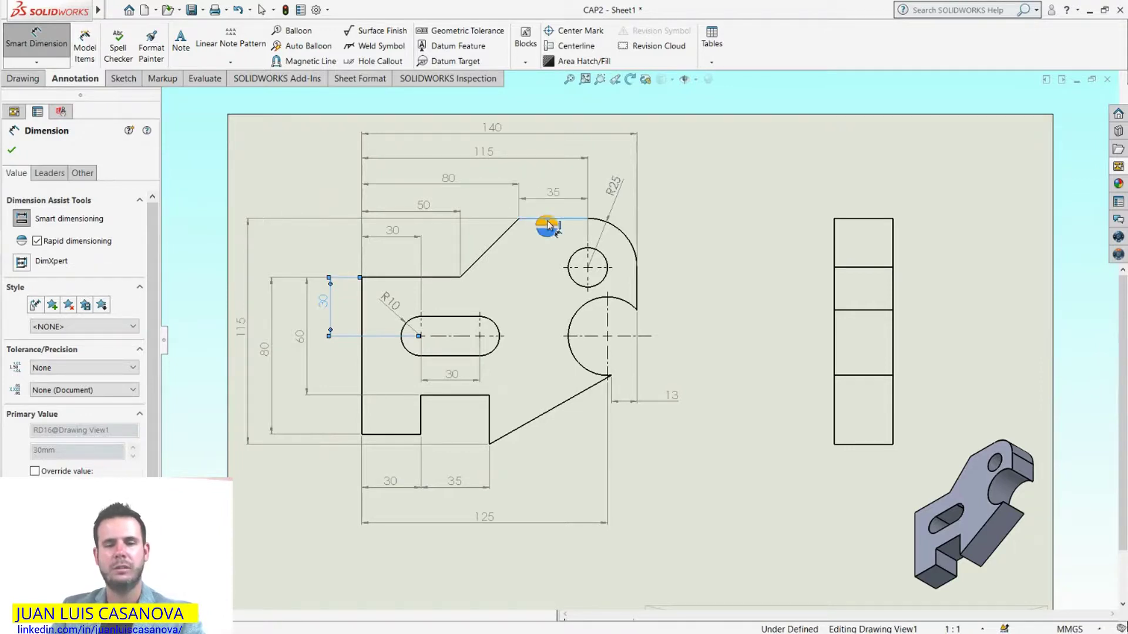
pyautogui.click(446, 278)
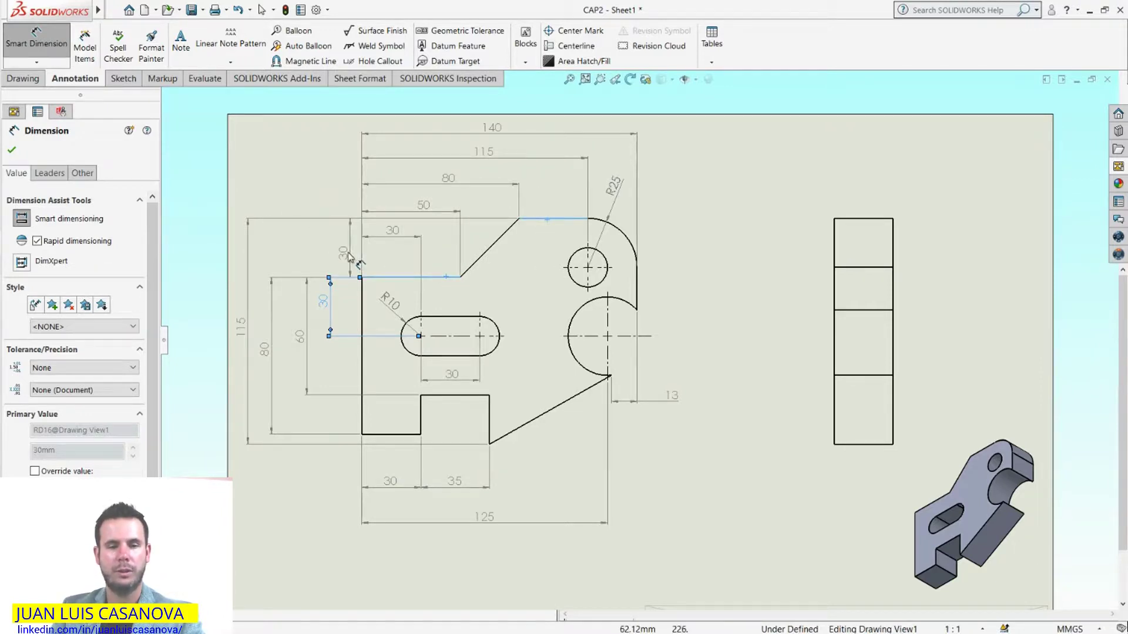
pyautogui.click(331, 251)
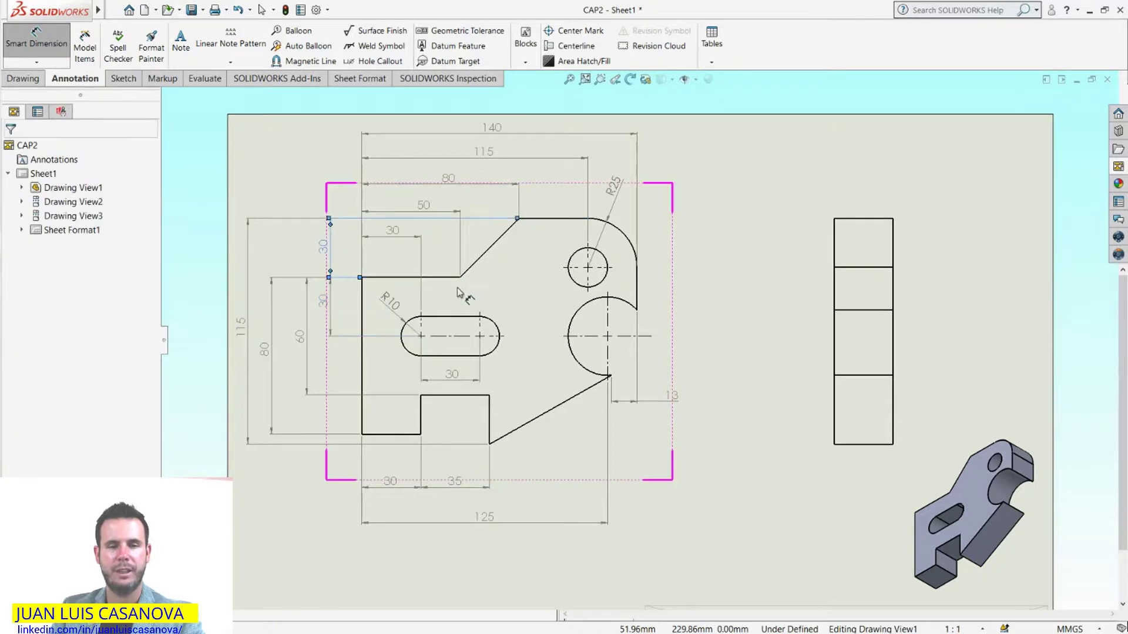
pyautogui.click(296, 187)
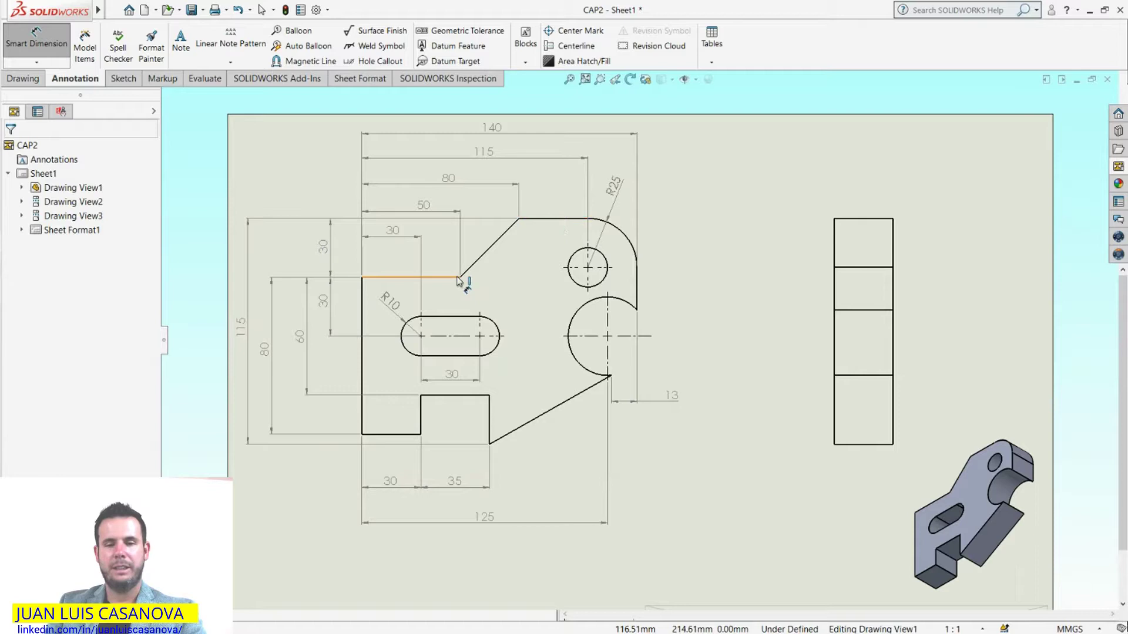
pyautogui.press('Escape')
# Add a 25 from the top edge to the small hole's centre, aligned right of the part.
pyautogui.press('Return')
pyautogui.click(567, 221)
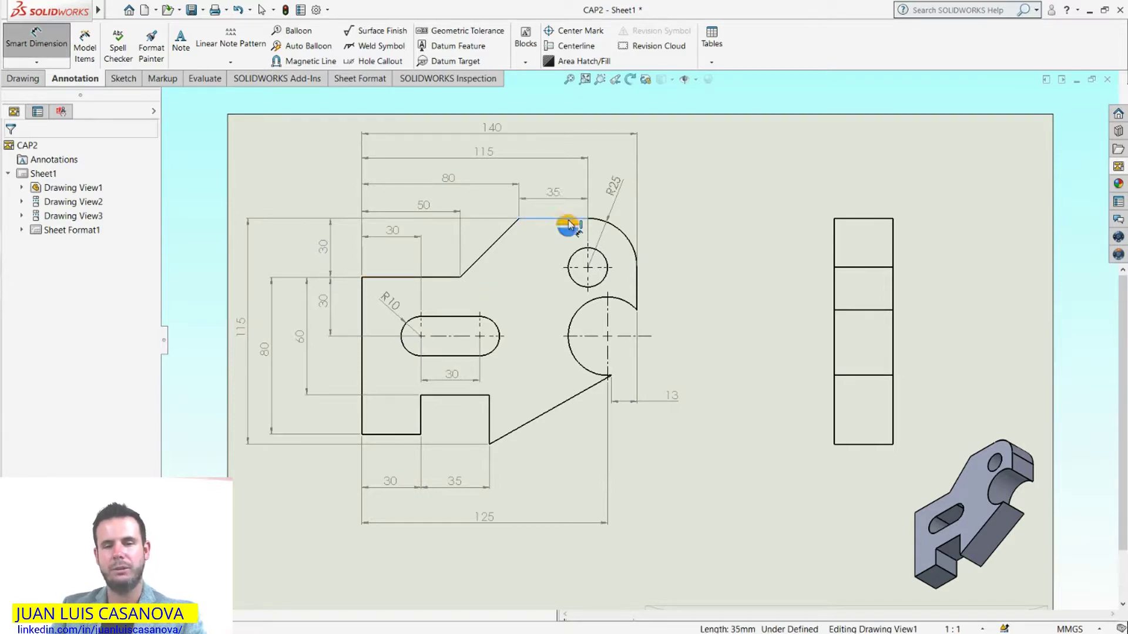
pyautogui.click(608, 267)
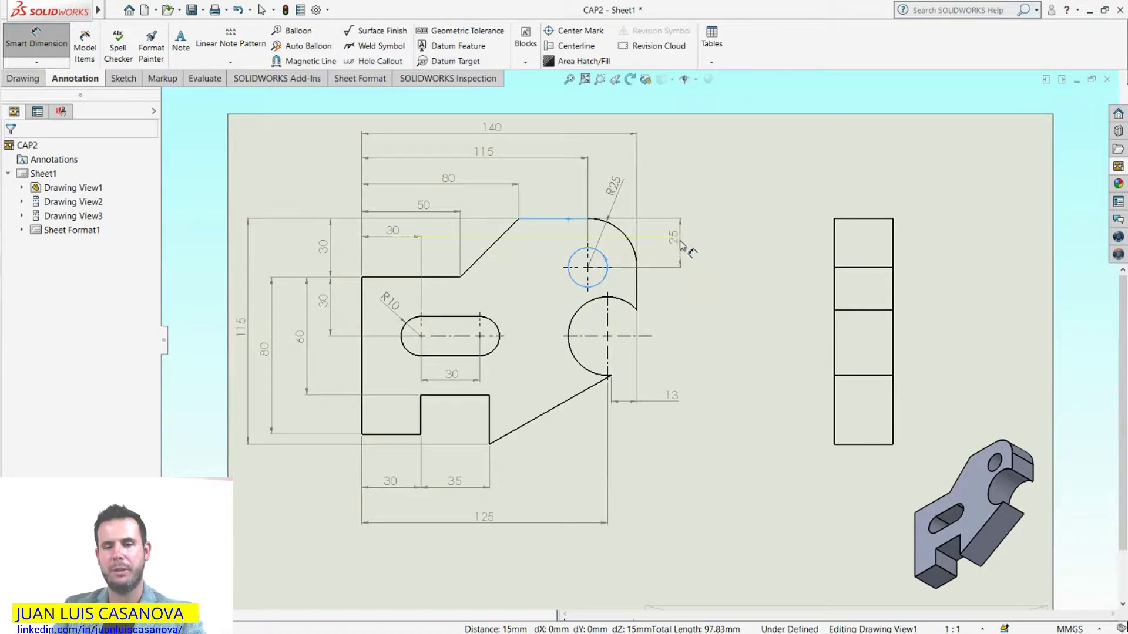
pyautogui.click(691, 245)
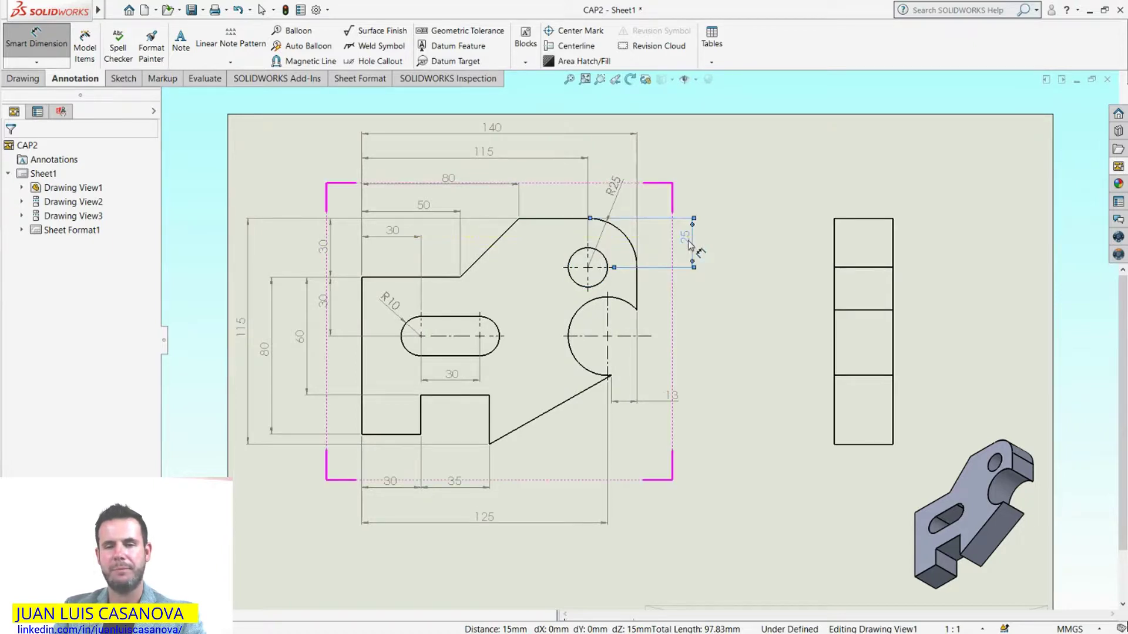
pyautogui.moveTo(689, 250); pyautogui.dragTo(683, 249)
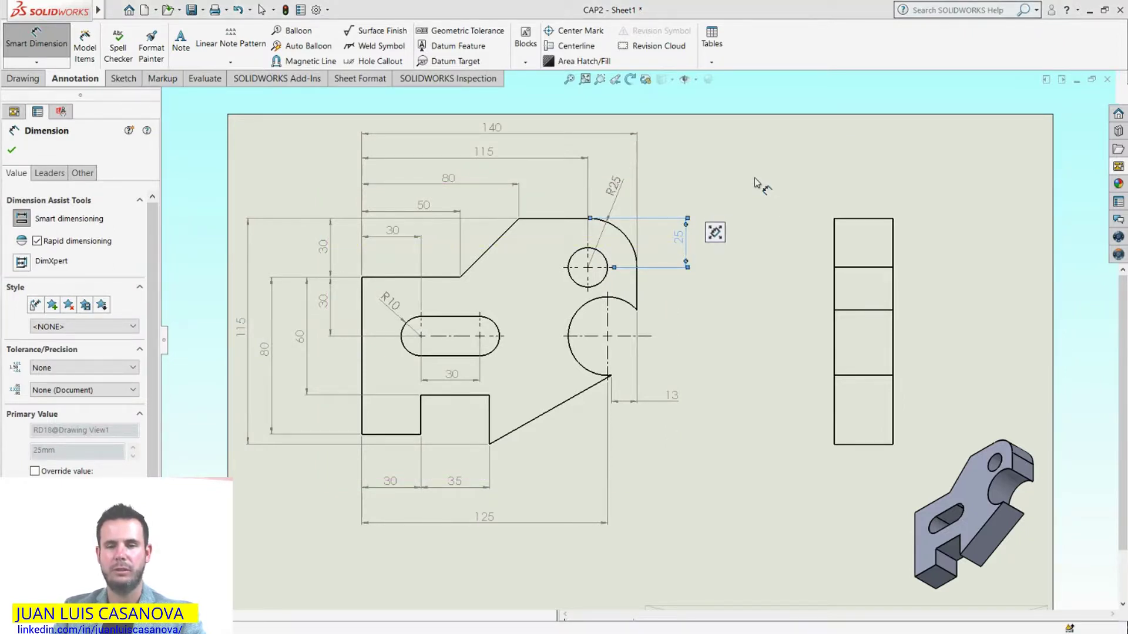
pyautogui.press('Escape')
pyautogui.moveTo(682, 244); pyautogui.dragTo(682, 250)
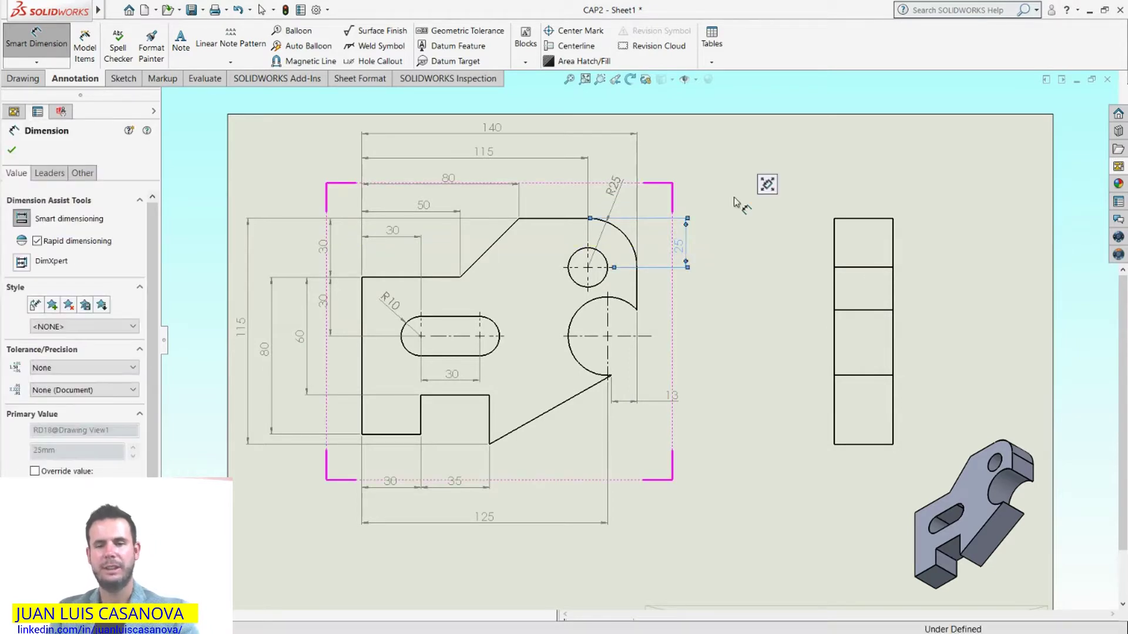
pyautogui.click(718, 150)
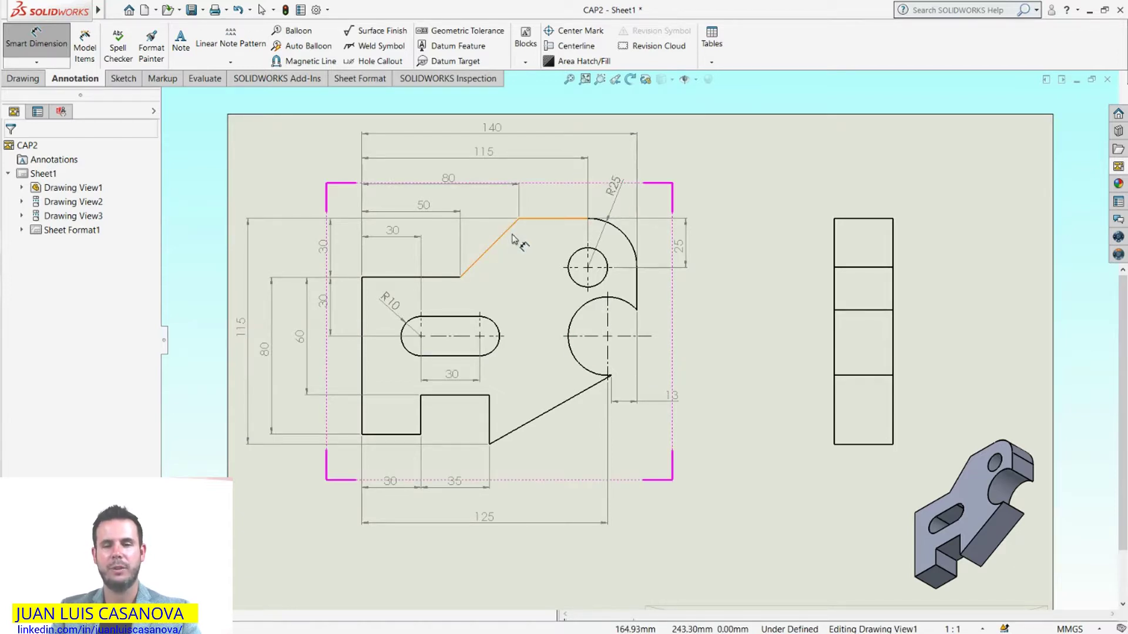
# Dimension the top edge to the large arc's centre (60) and its lower end (80), discarding a stray 35.
pyautogui.click(557, 218)
pyautogui.click(578, 321)
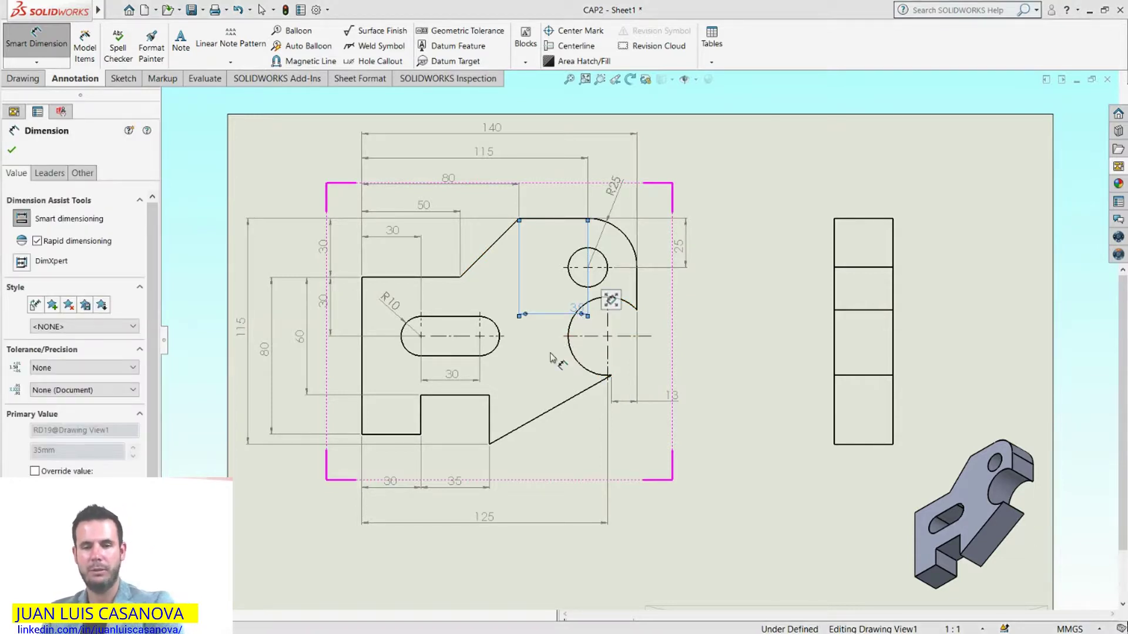
pyautogui.press('Escape')
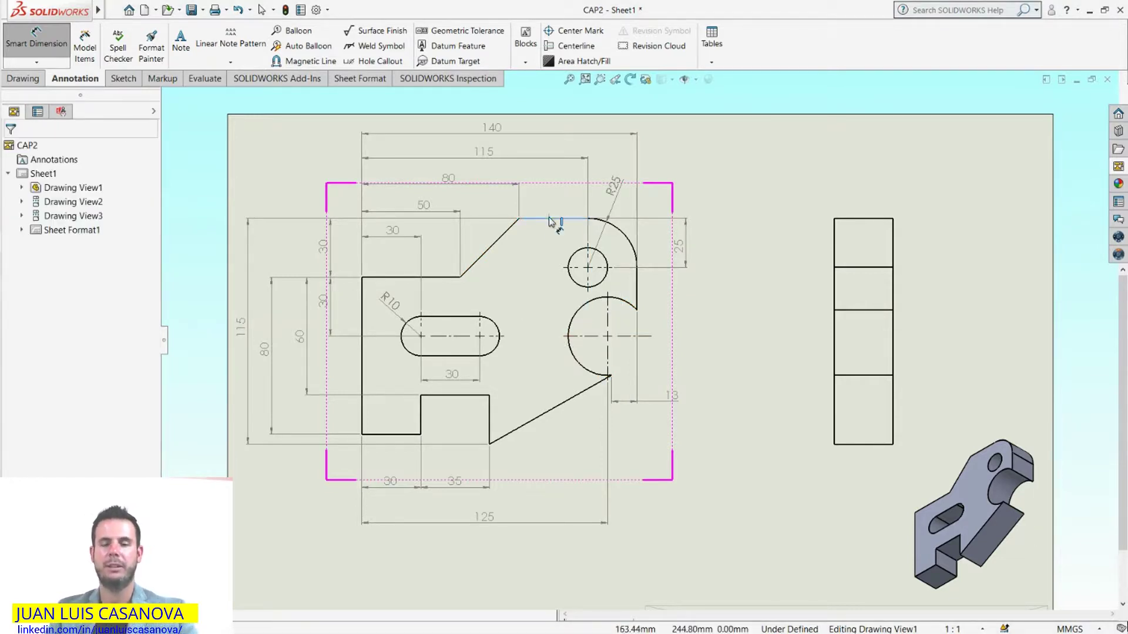
pyautogui.click(577, 319)
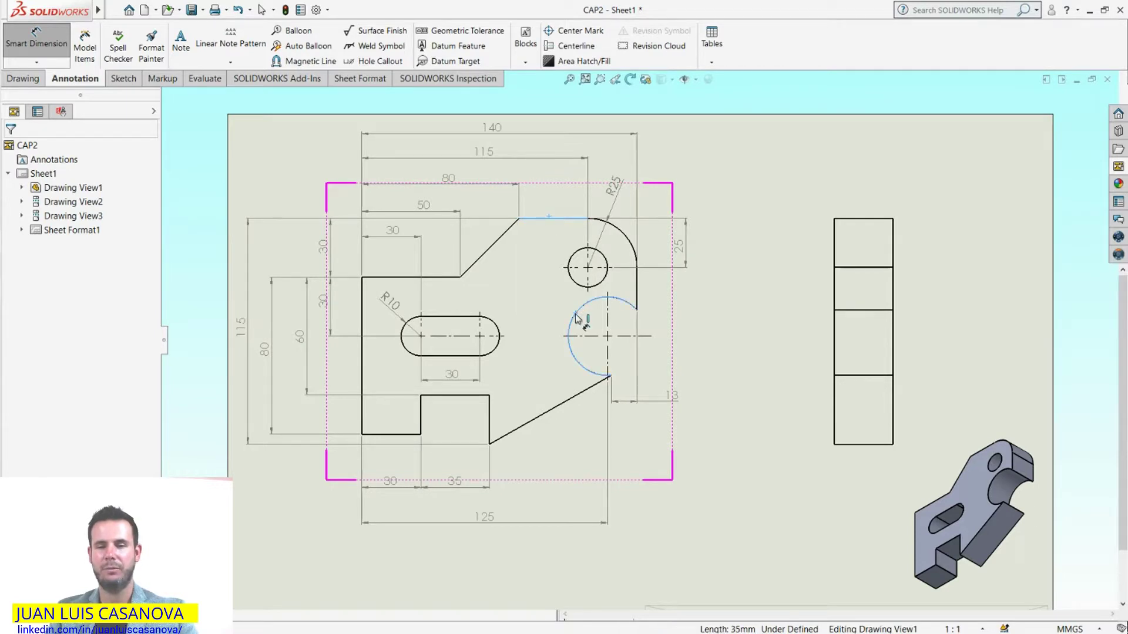
pyautogui.click(722, 307)
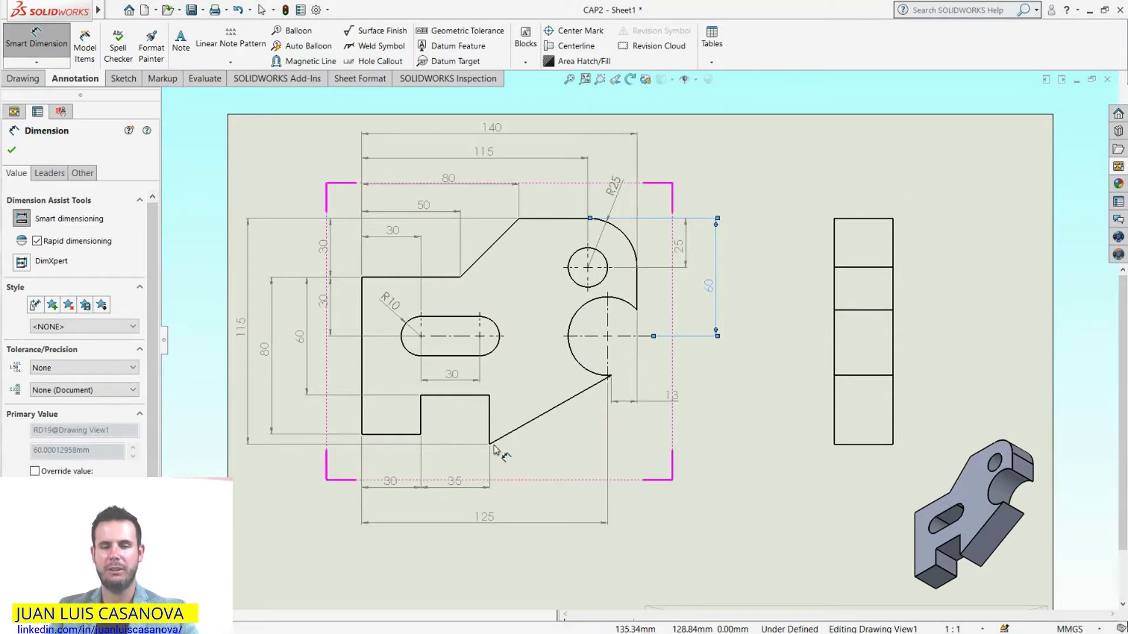
pyautogui.click(553, 221)
pyautogui.click(611, 376)
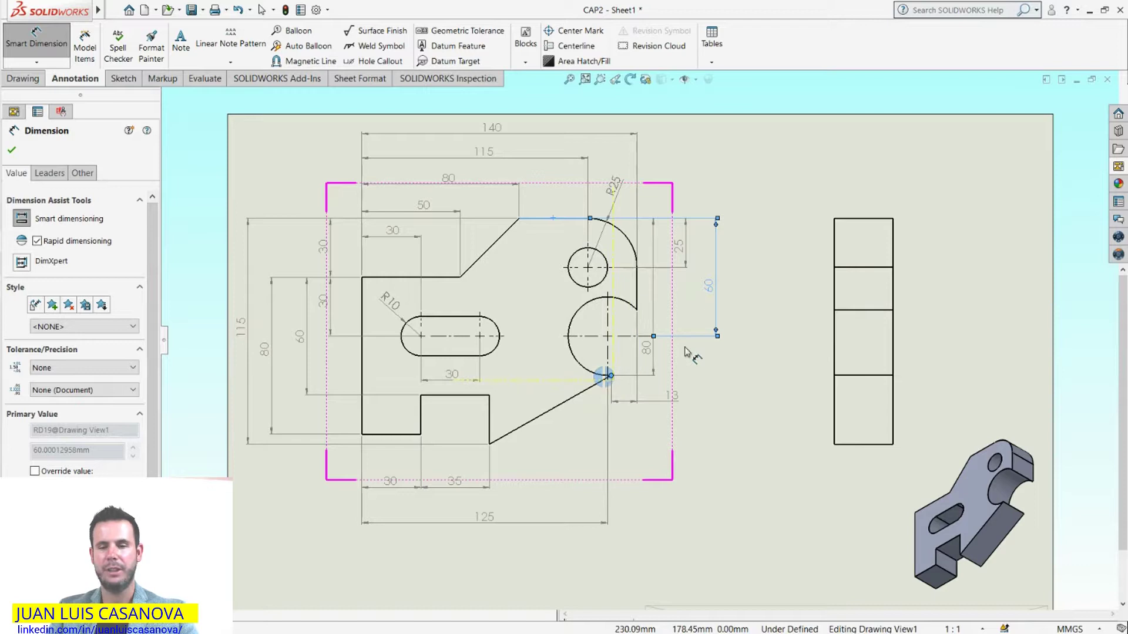
pyautogui.click(749, 296)
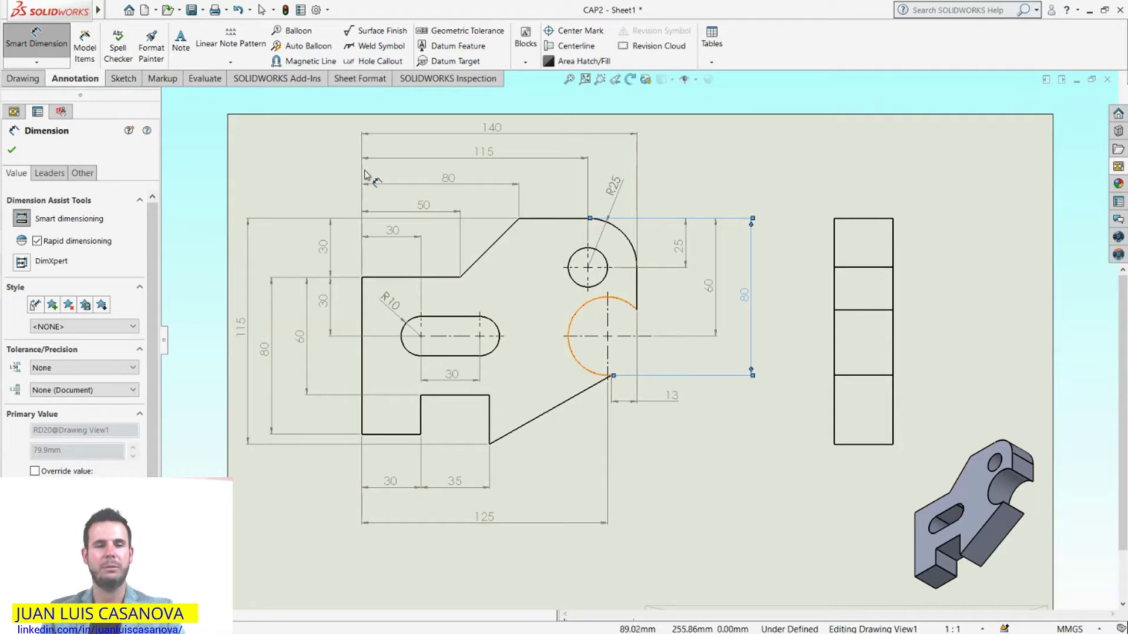
# Add an R20 radius to the large arc and a 30 width above the side view, then zoom to fit.
pyautogui.click(579, 318)
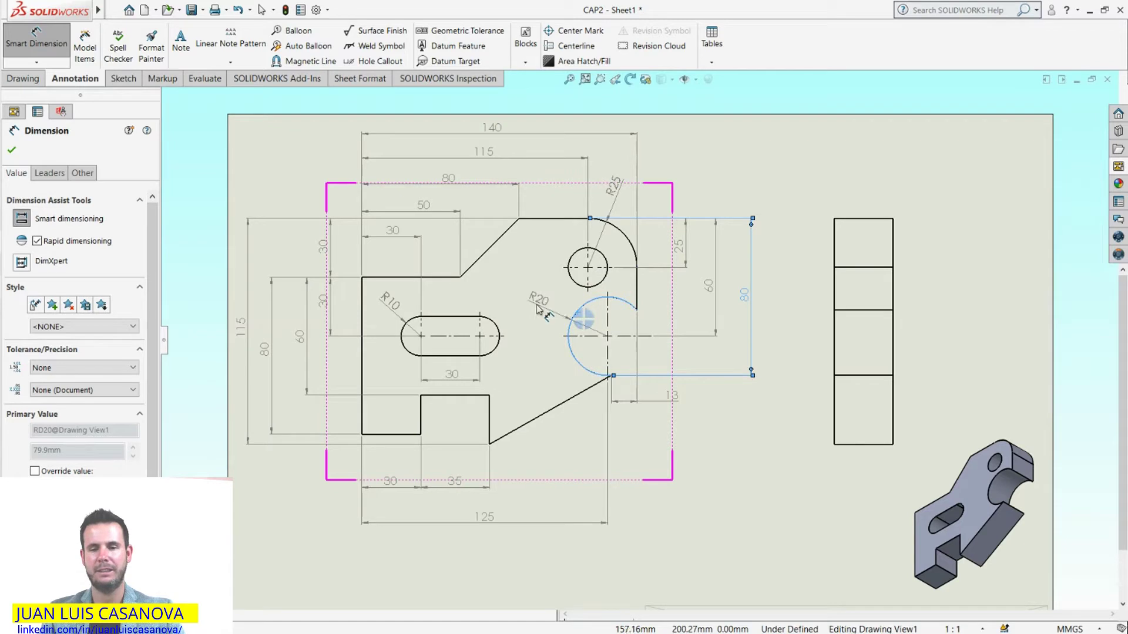
pyautogui.click(536, 307)
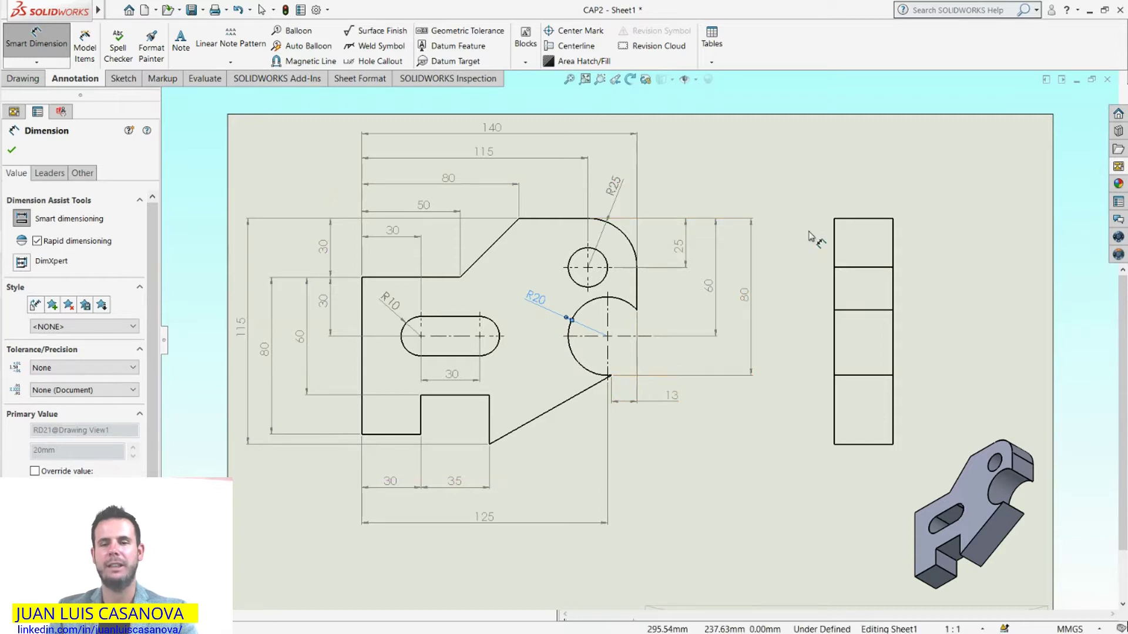
pyautogui.click(872, 223)
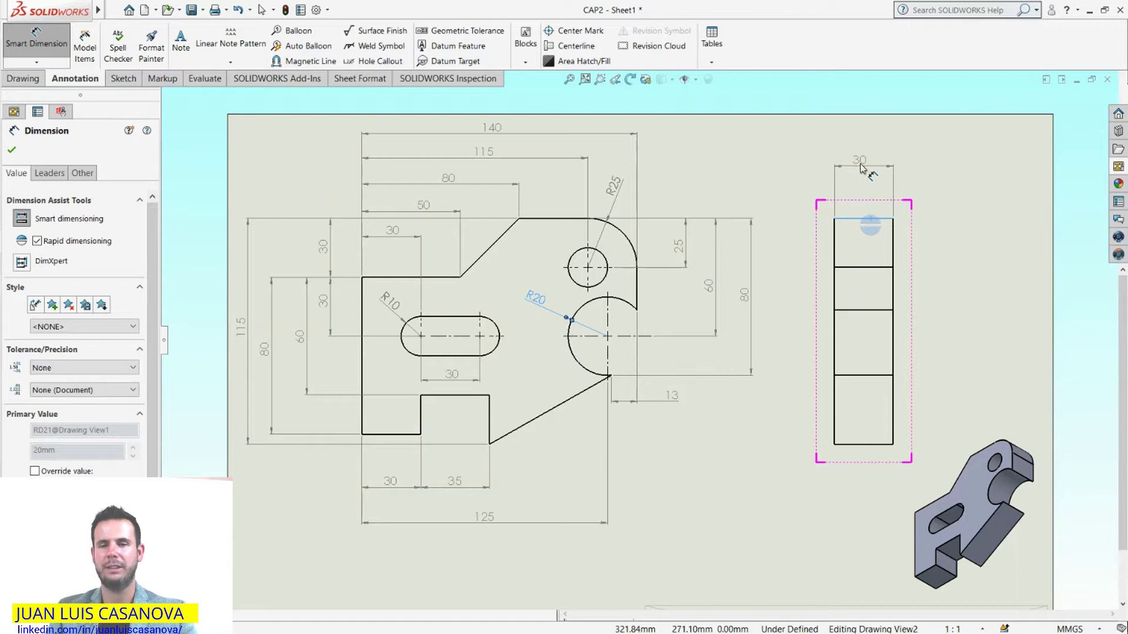
pyautogui.click(861, 155)
pyautogui.press('f')
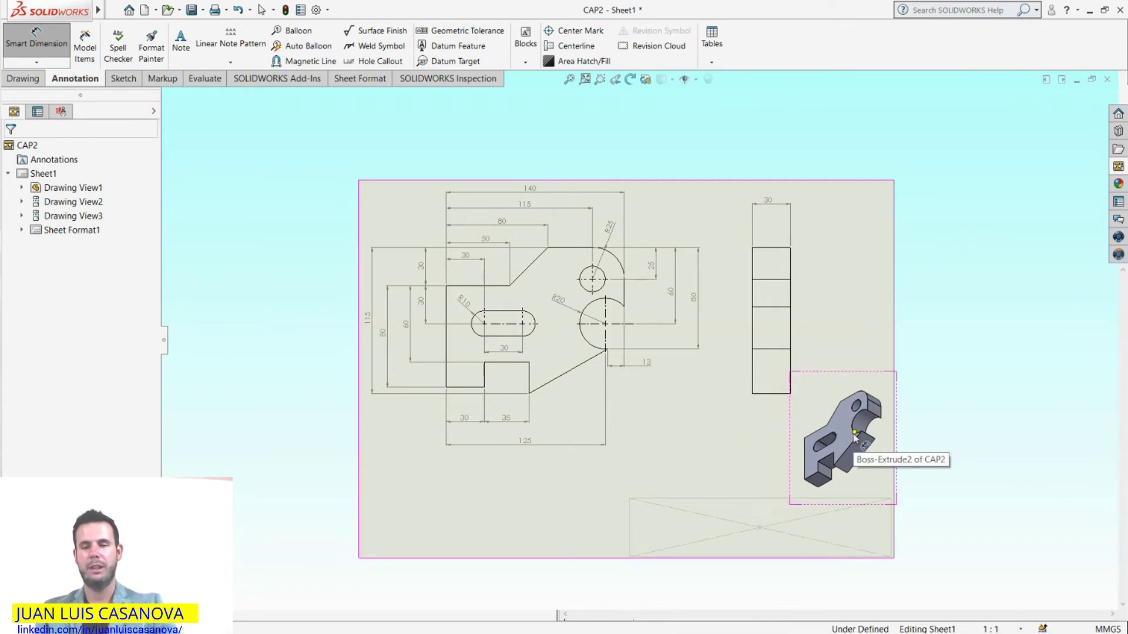
# Drag Drawing View3, the isometric, up and left to sit just under the side view.
pyautogui.press('Escape')
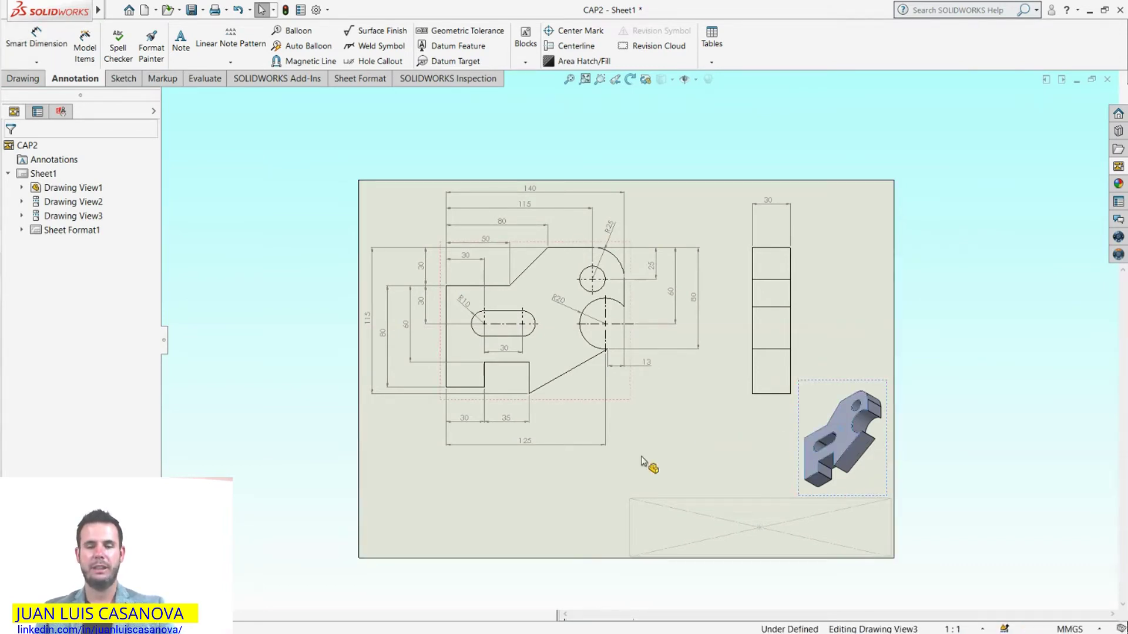
pyautogui.click(587, 444)
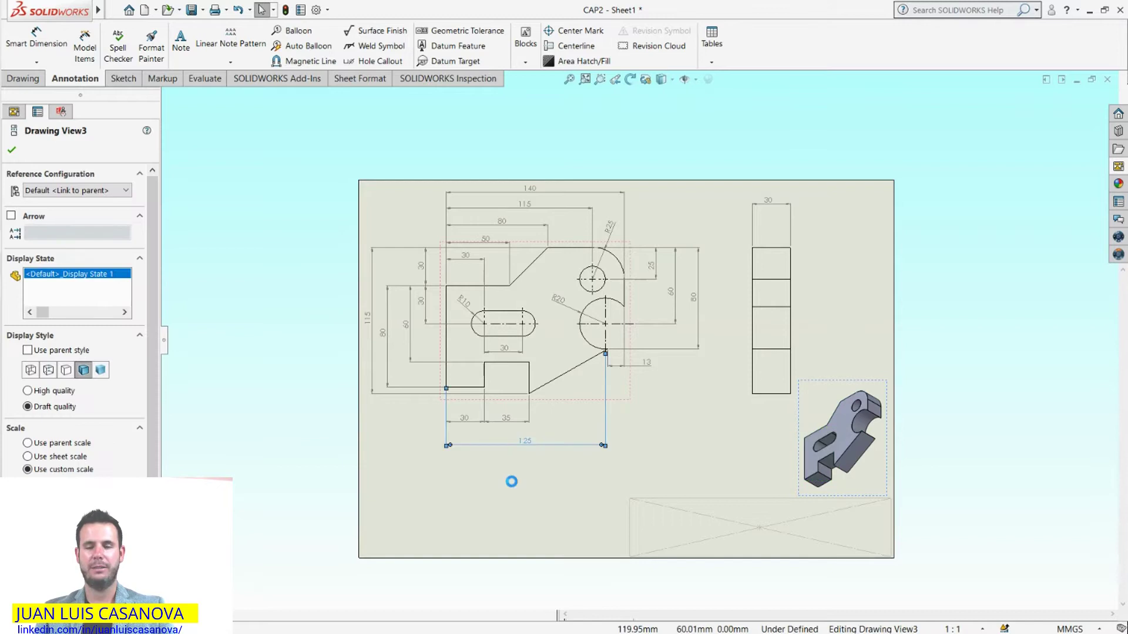
pyautogui.click(782, 436)
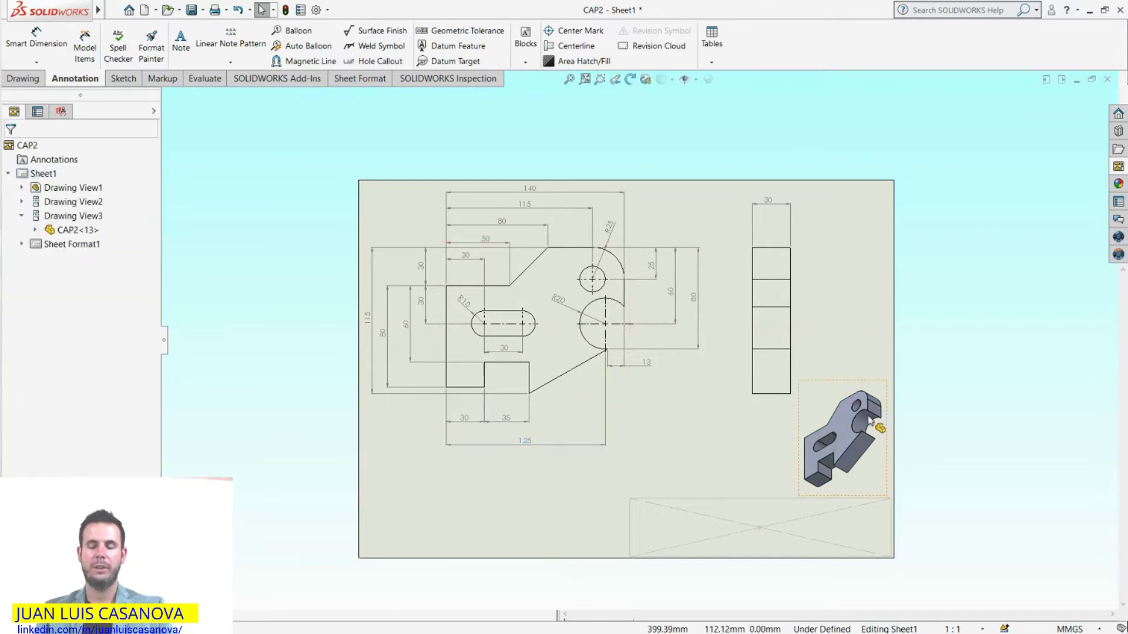
pyautogui.click(799, 482)
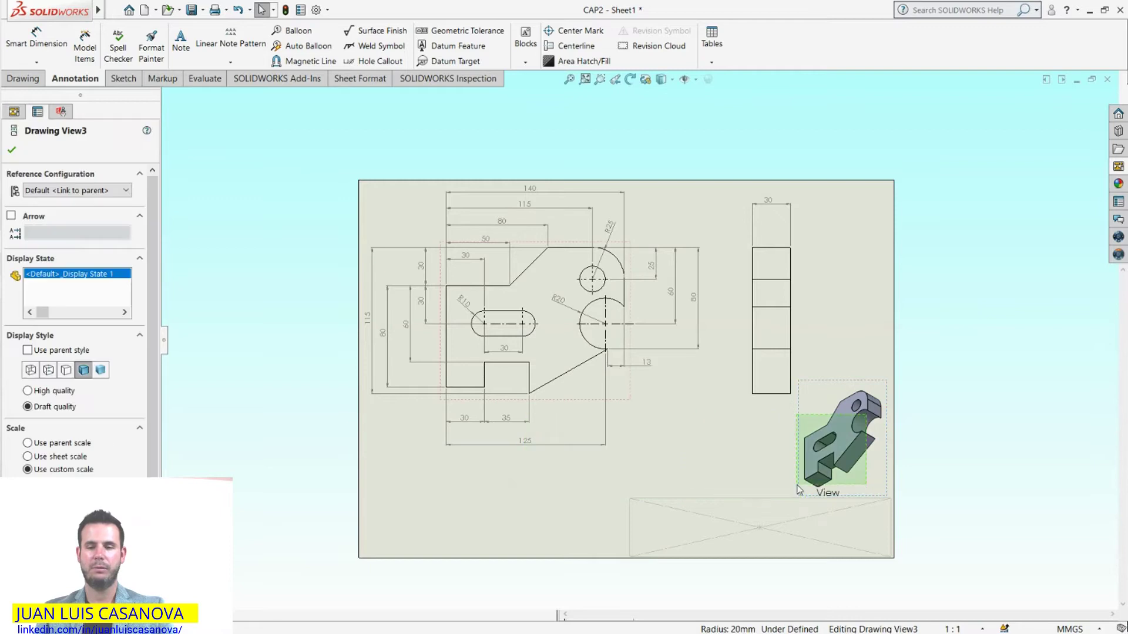
pyautogui.doubleClick(803, 453)
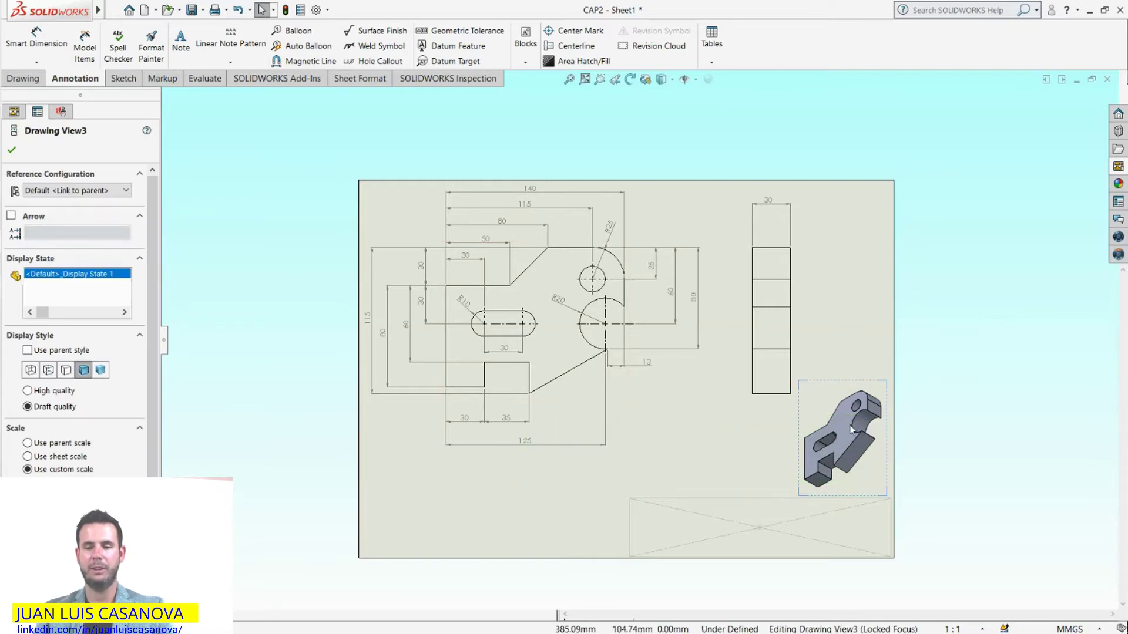
pyautogui.moveTo(804, 452)
pyautogui.mouseDown()
pyautogui.moveTo(388, 445)
pyautogui.moveTo(813, 377)
pyautogui.mouseUp()
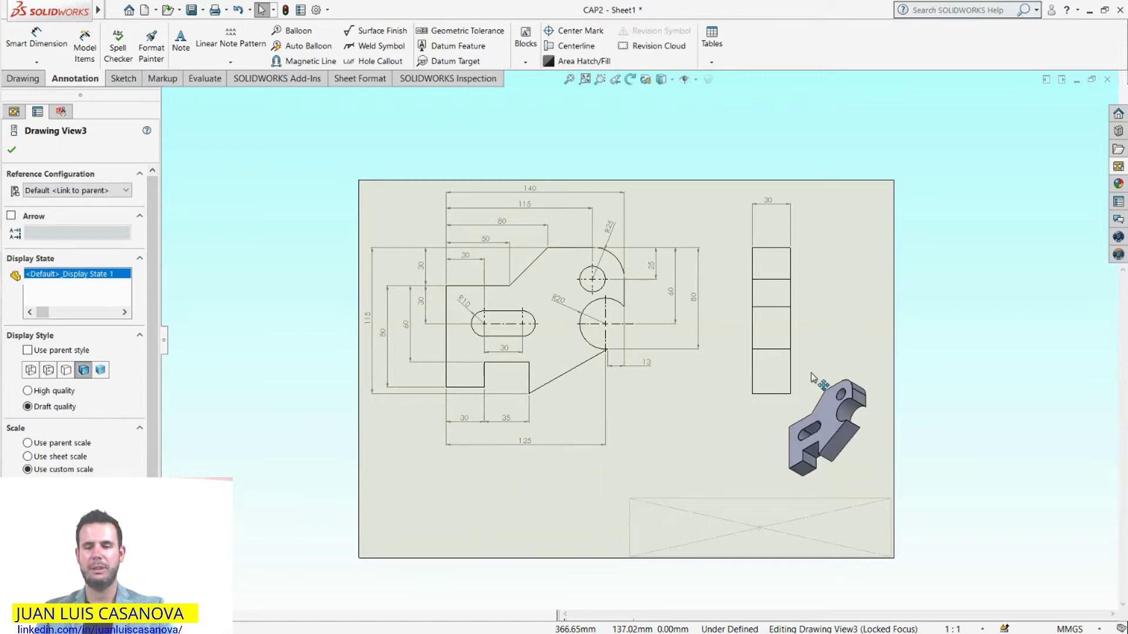
pyautogui.click(985, 352)
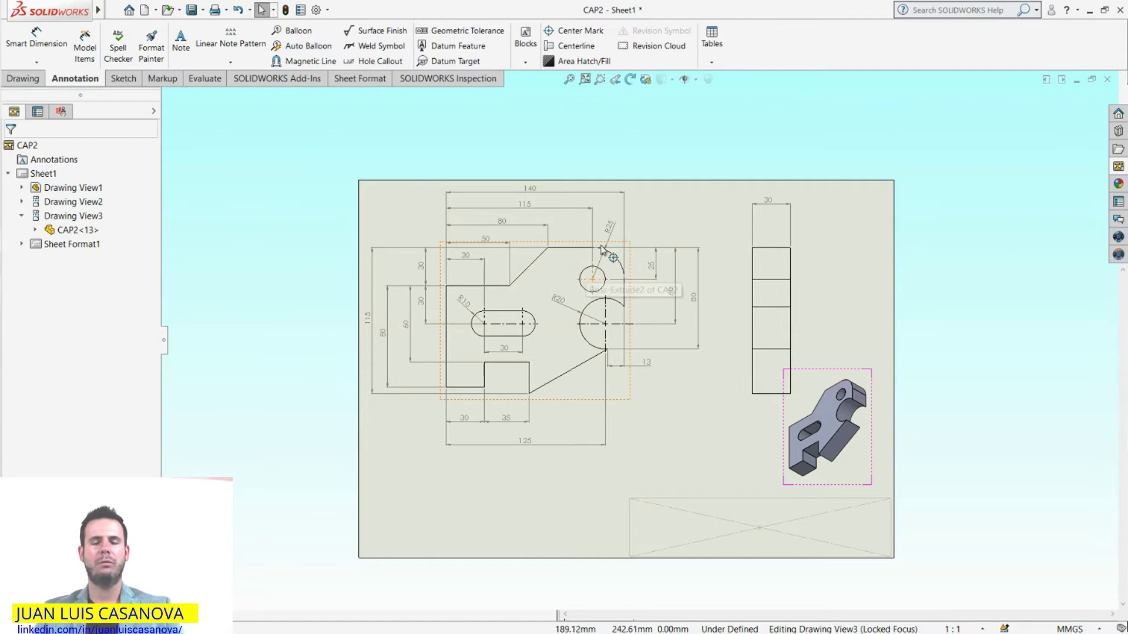
# Dimension the top edge to the R20 arc's upper end as a vertical 47.
pyautogui.scroll(-1, 701, 283)
pyautogui.scroll(-1, 700, 283)
pyautogui.scroll(-1, 705, 284)
pyautogui.scroll(-1, 664, 288)
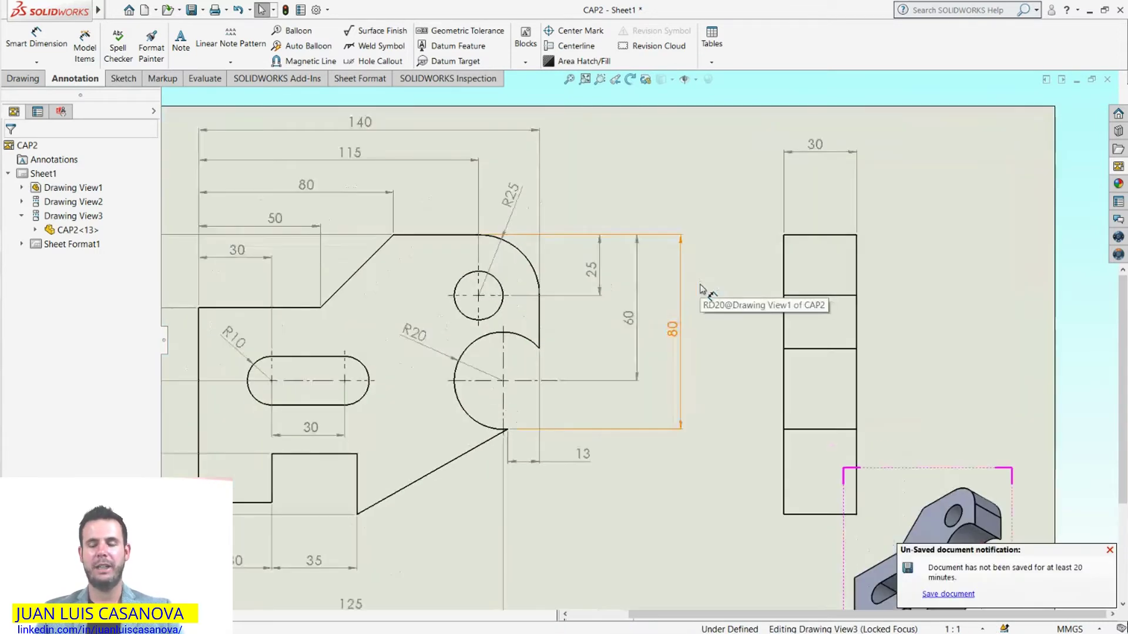
pyautogui.click(53, 47)
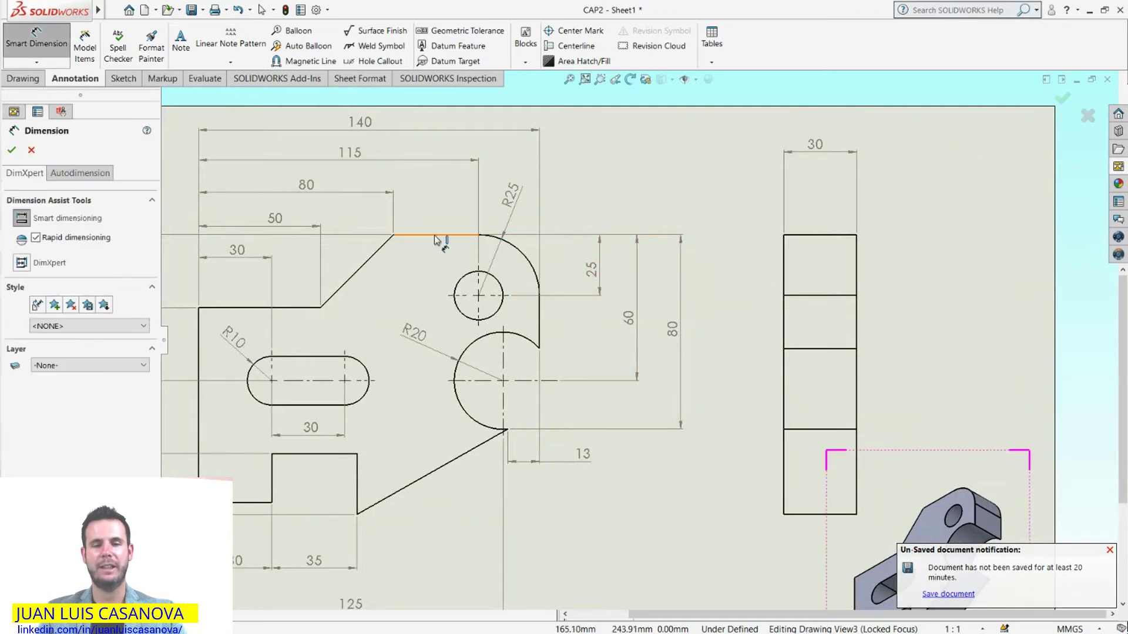
pyautogui.click(436, 237)
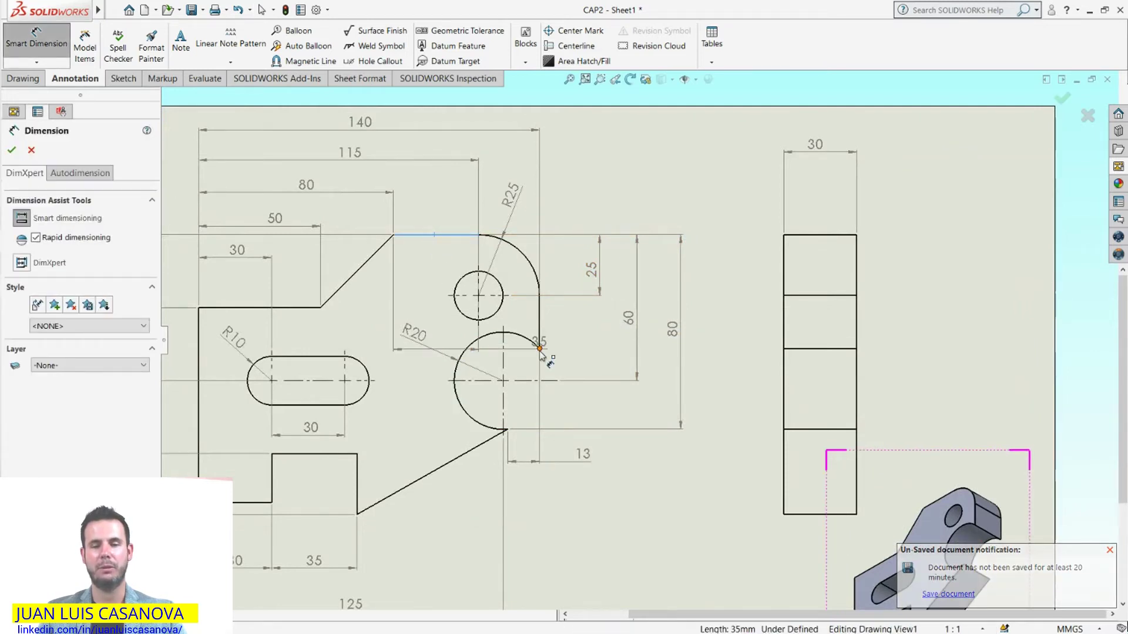
pyautogui.click(539, 349)
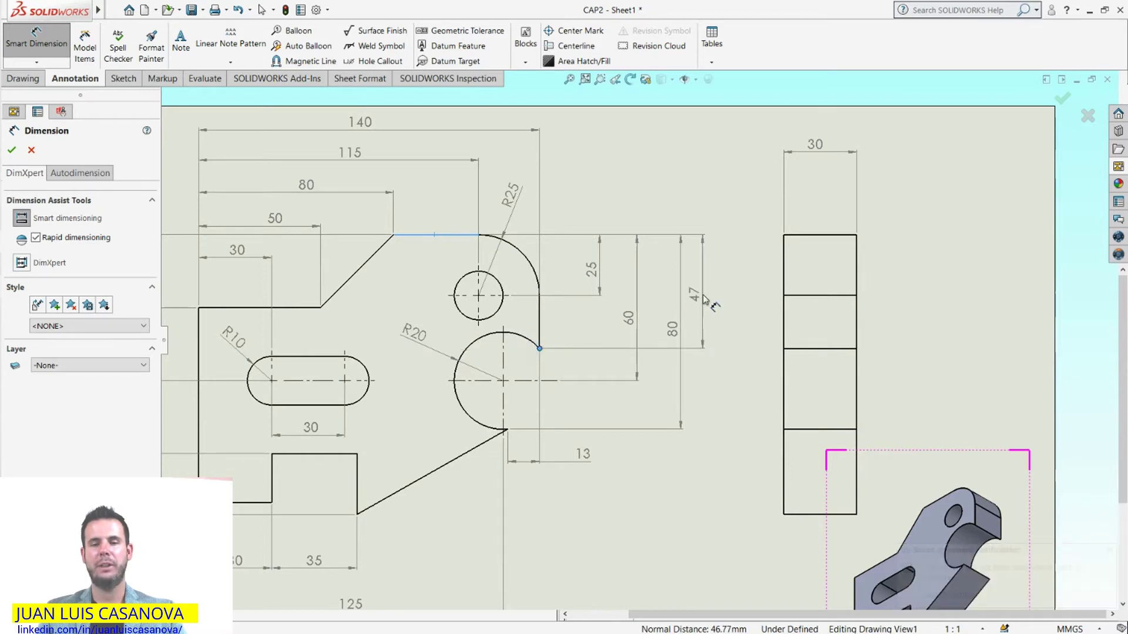
pyautogui.click(618, 297)
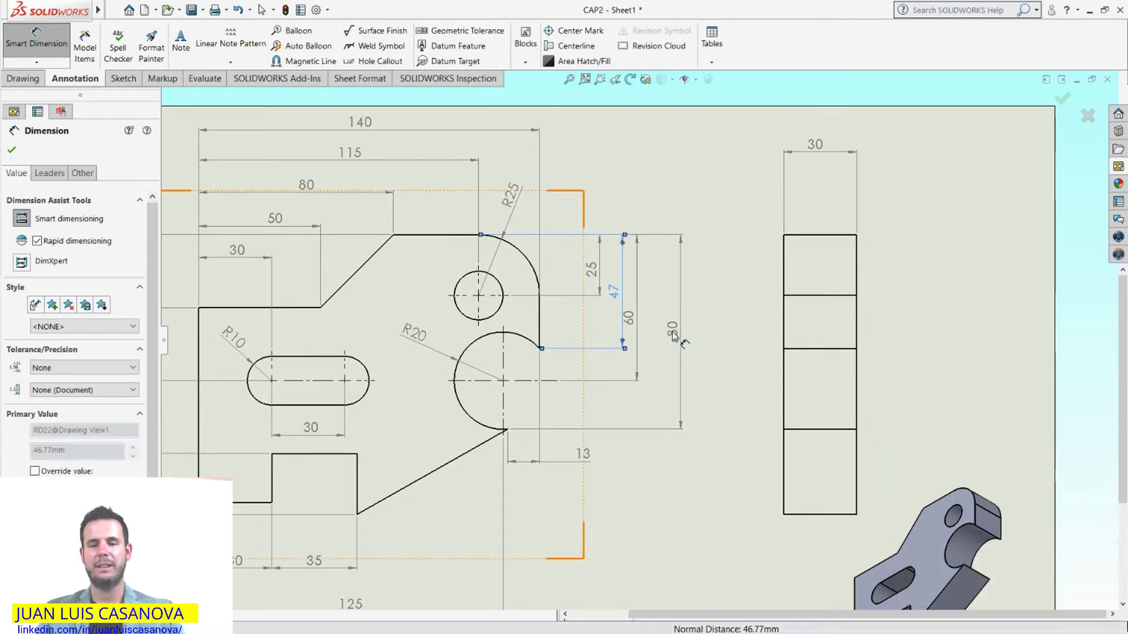
# Space the 80 and 60 dimensions further right, with 47 between 25 and 60.
pyautogui.moveTo(675, 336); pyautogui.dragTo(703, 335)
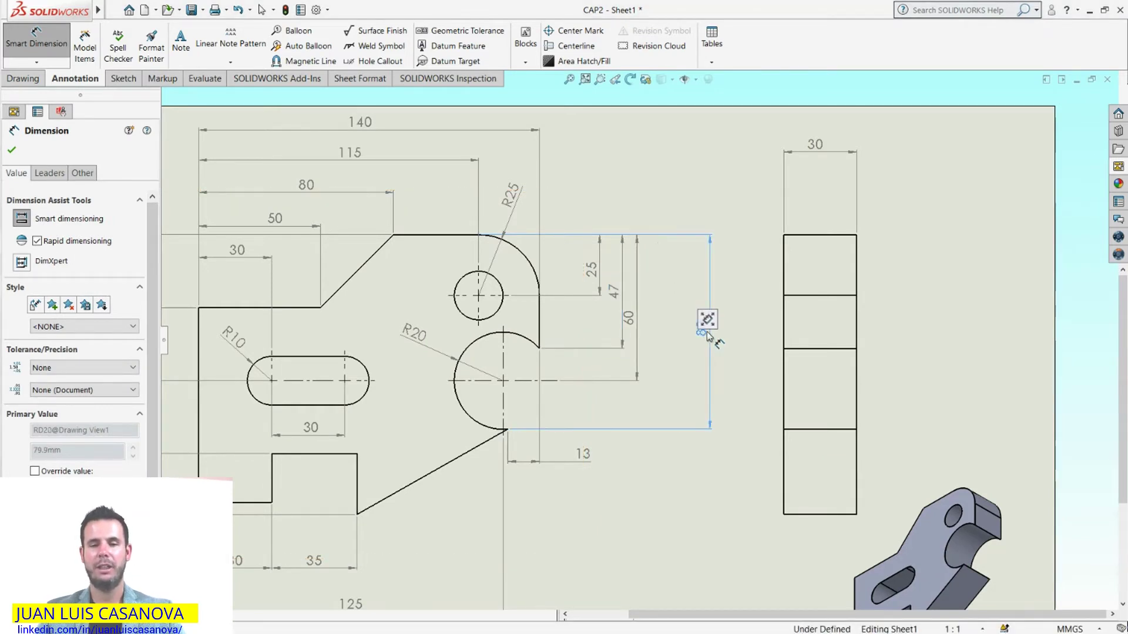
pyautogui.moveTo(629, 318); pyautogui.dragTo(662, 311)
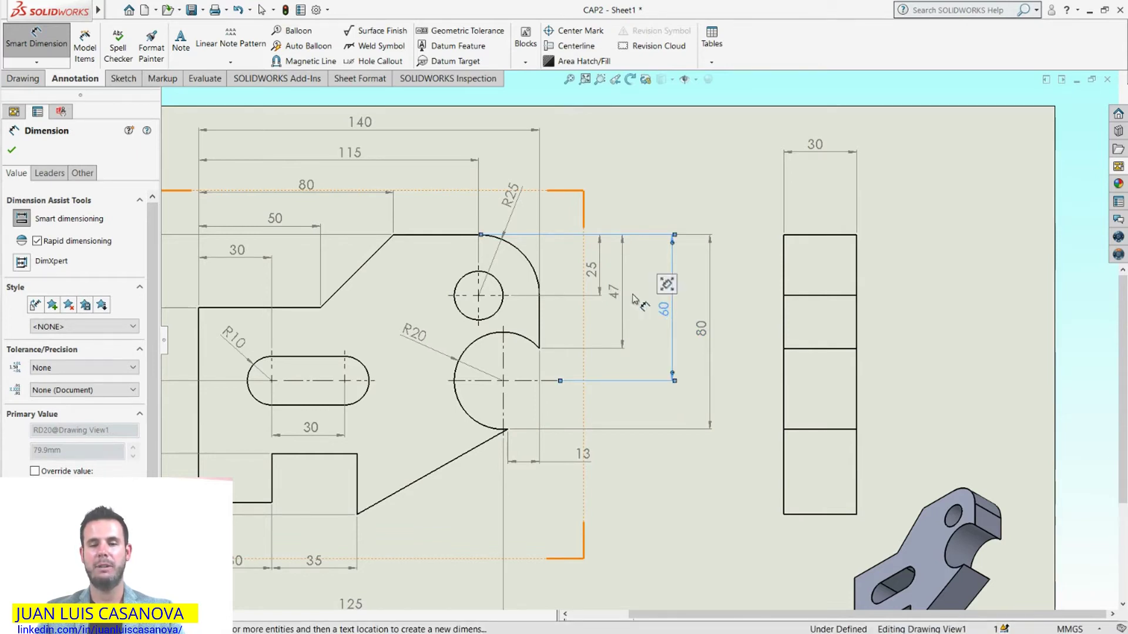
pyautogui.moveTo(613, 291); pyautogui.dragTo(634, 291)
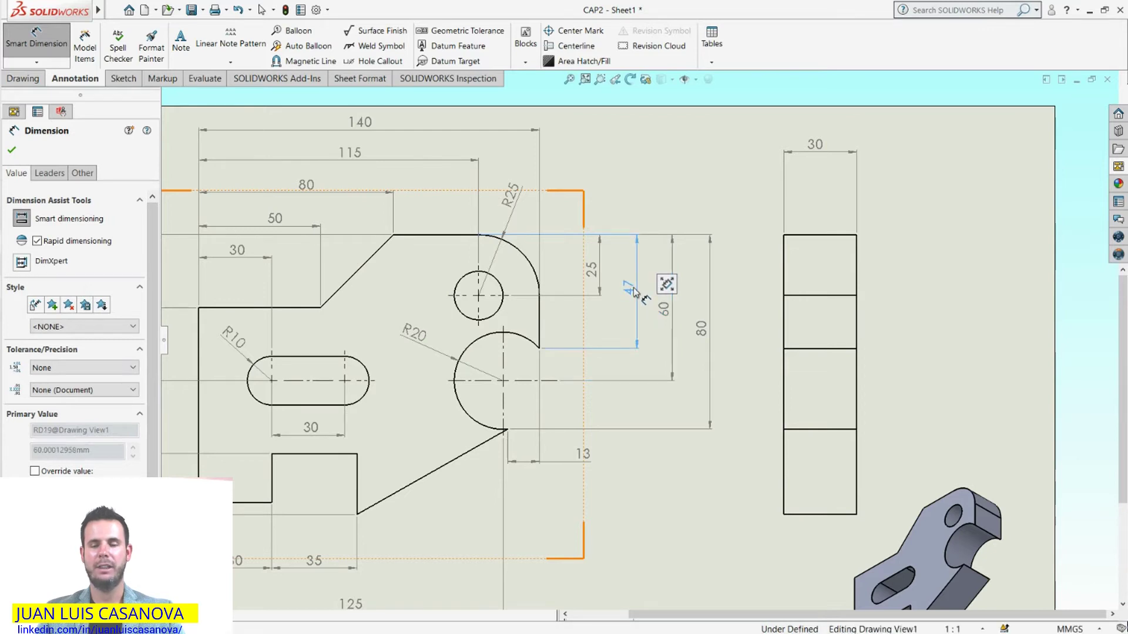
pyautogui.click(632, 290)
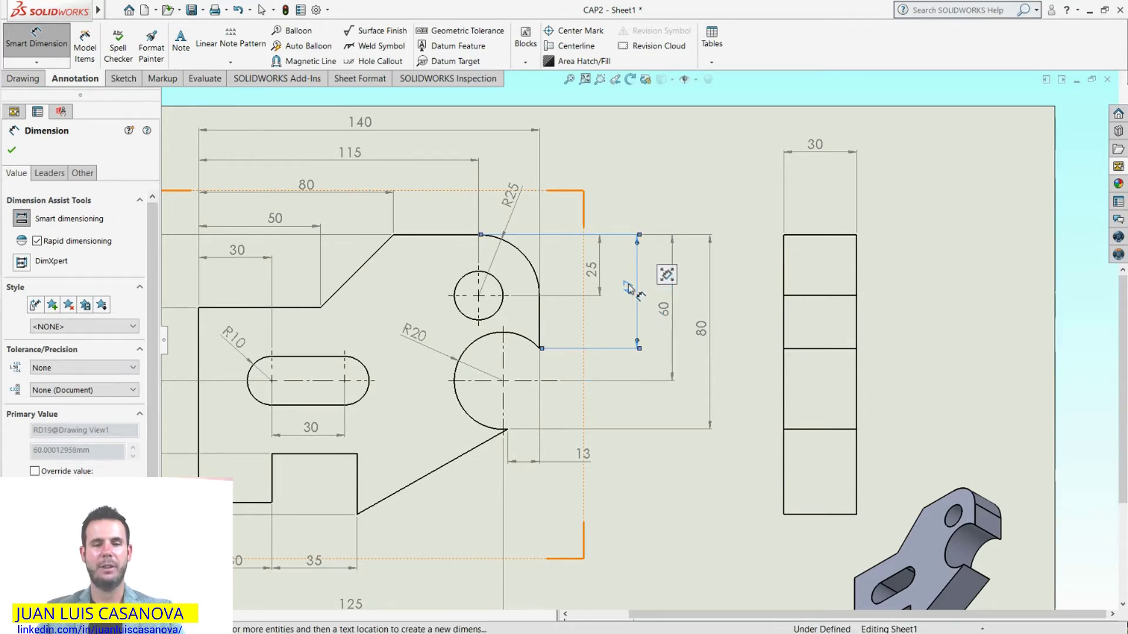
# Add parentheses to the 47 dimension so it reads (47) as a reference.
pyautogui.scroll(-3, 104, 434)
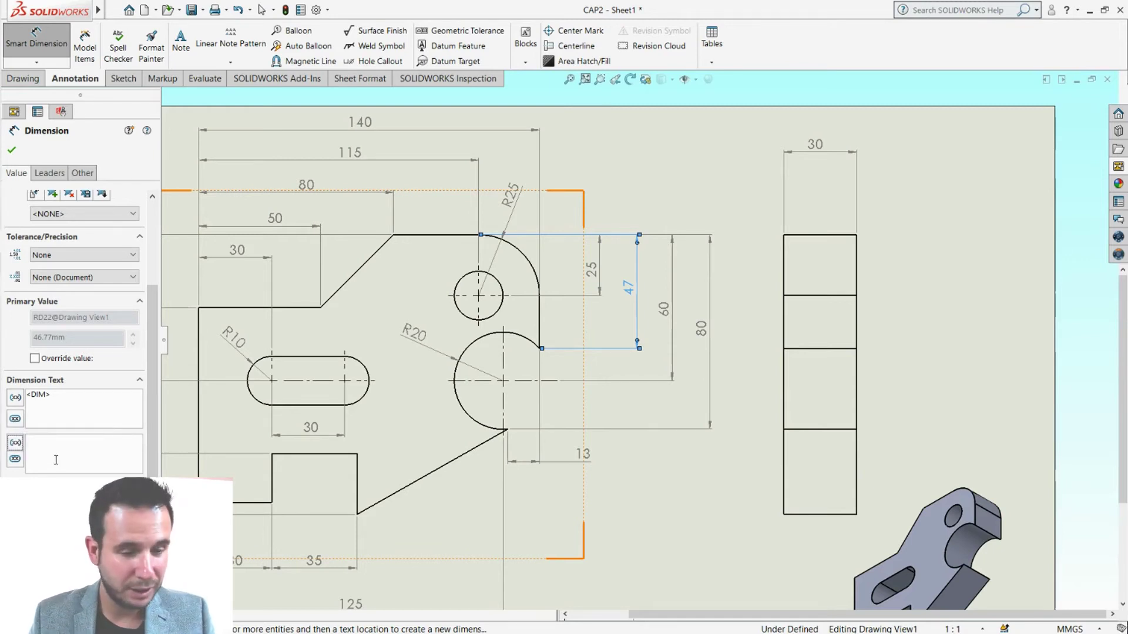
pyautogui.click(16, 399)
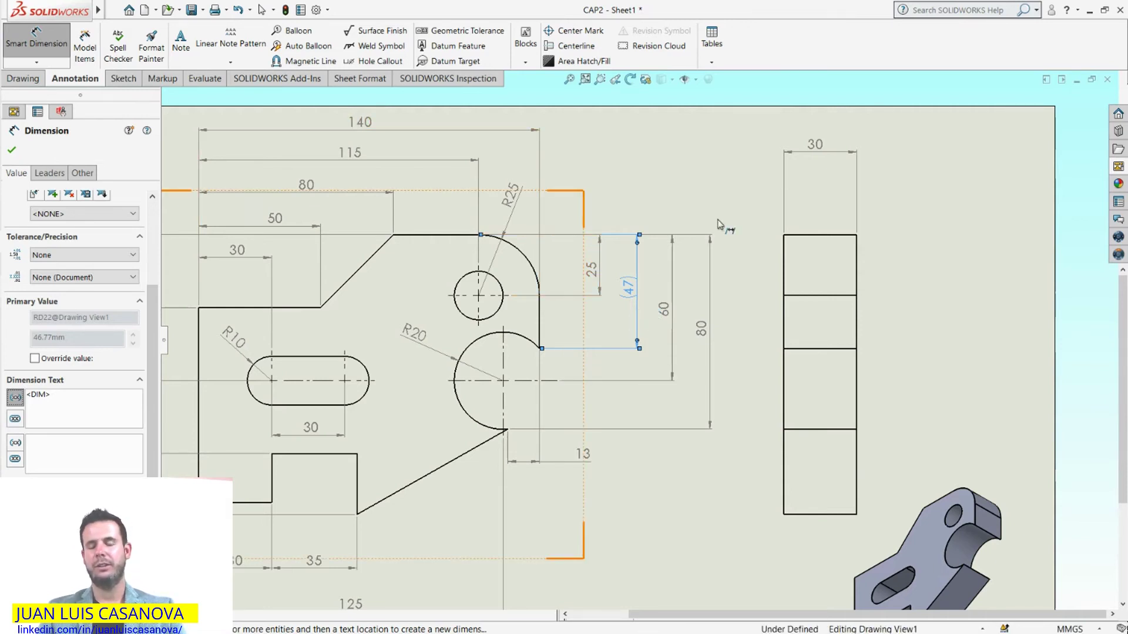
pyautogui.scroll(3, 641, 342)
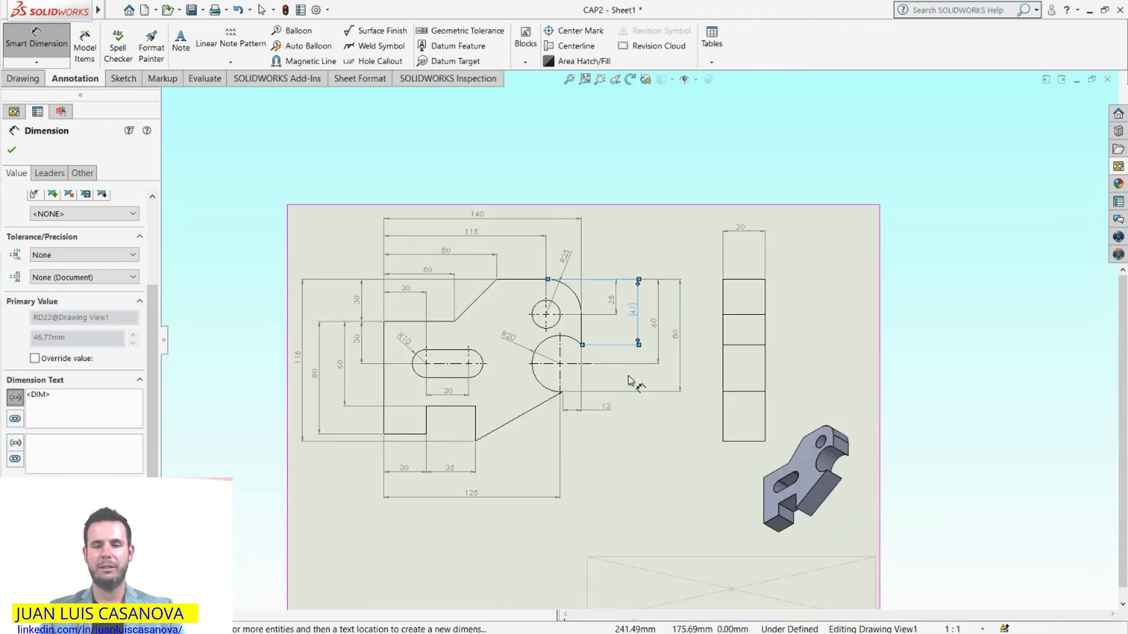
pyautogui.scroll(3, 618, 474)
pyautogui.scroll(-3, 609, 508)
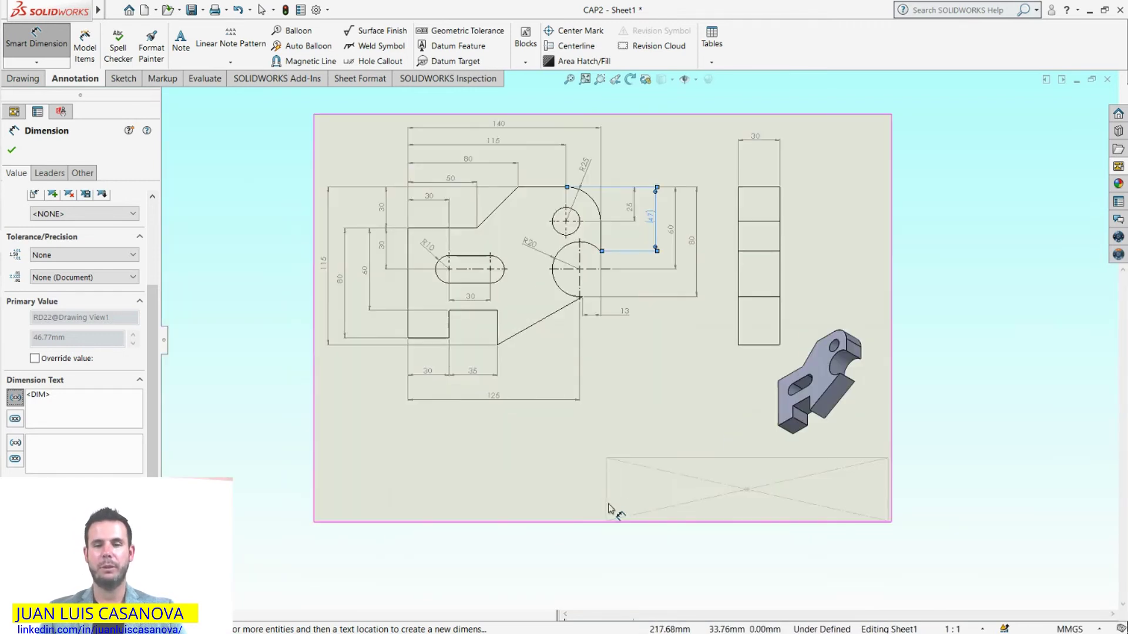
pyautogui.scroll(-1, 615, 340)
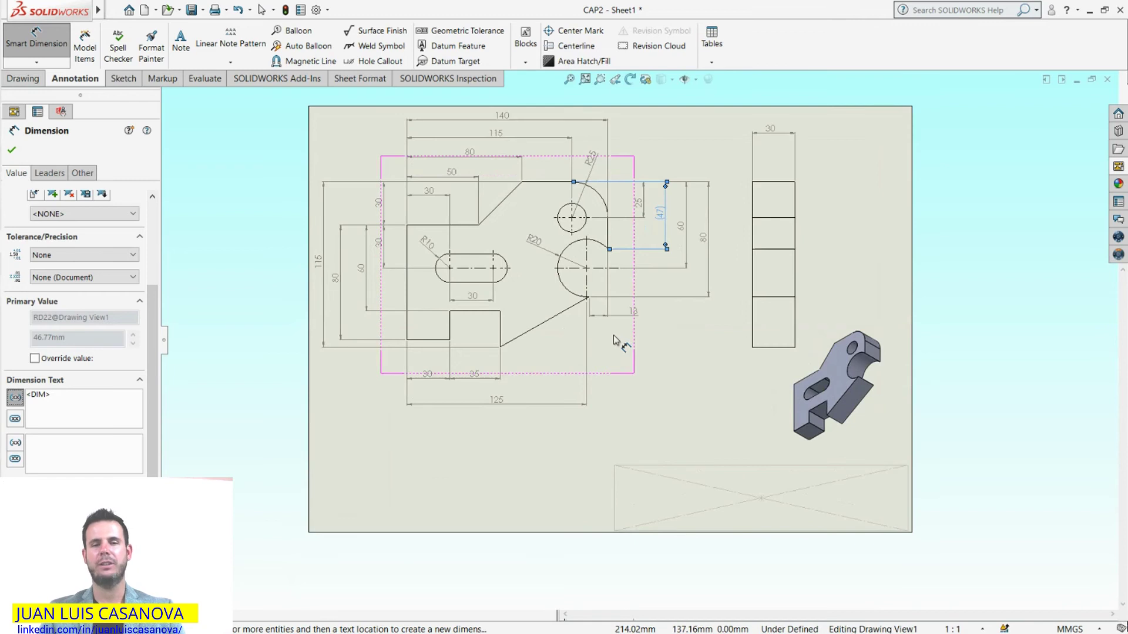
pyautogui.press('f')
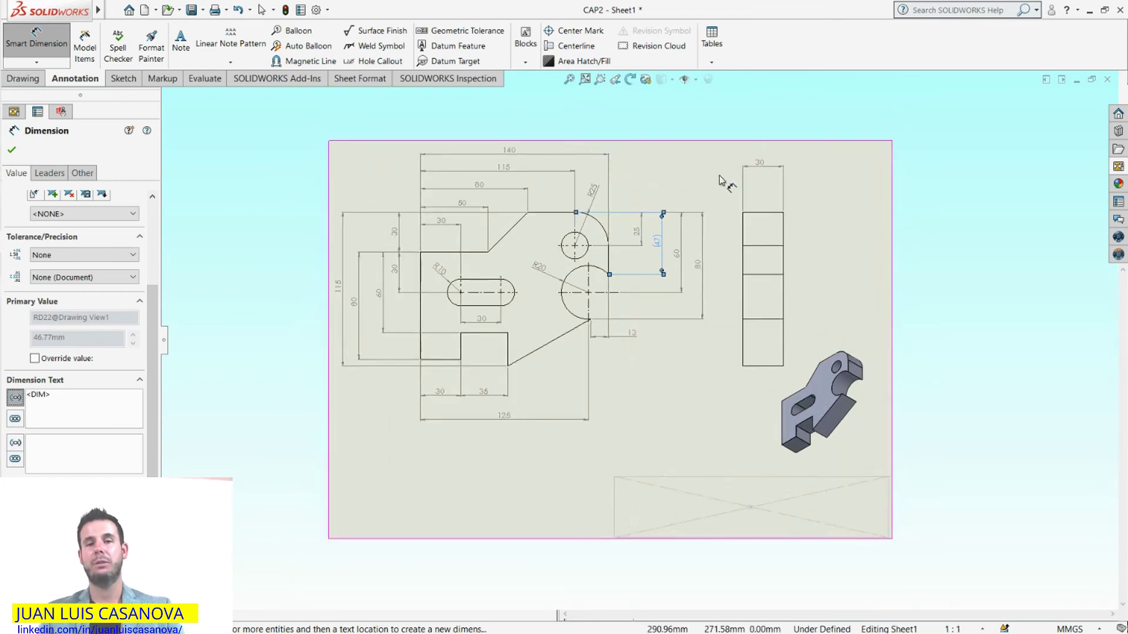